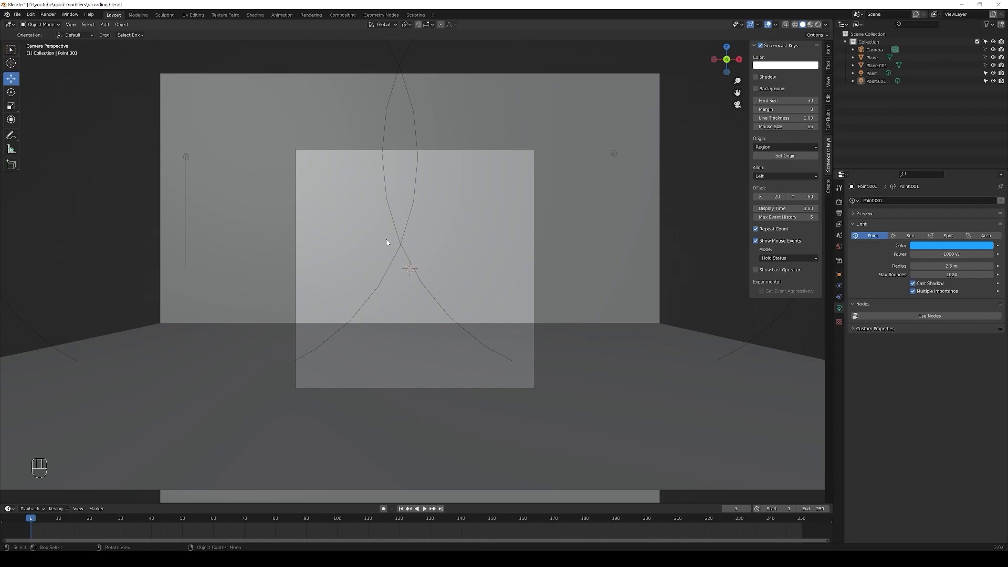
# - Preview the scene in rendered shading, examine the blue and pink point lights, and return to the camera view in solid shading
pyautogui.press('z')
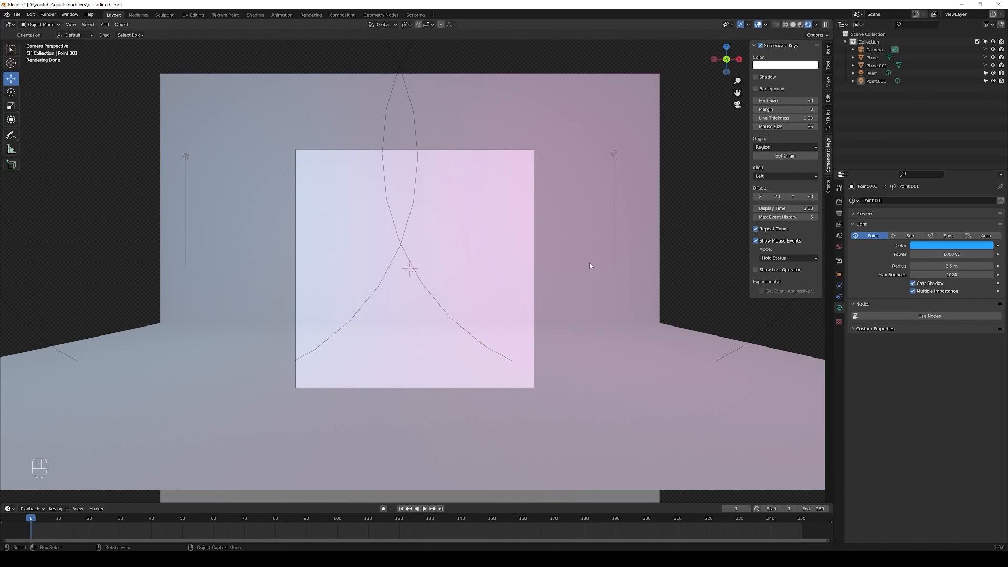
pyautogui.moveTo(331, 337); pyautogui.dragTo(387, 338, button='middle')
pyautogui.scroll(-5, 387, 337)
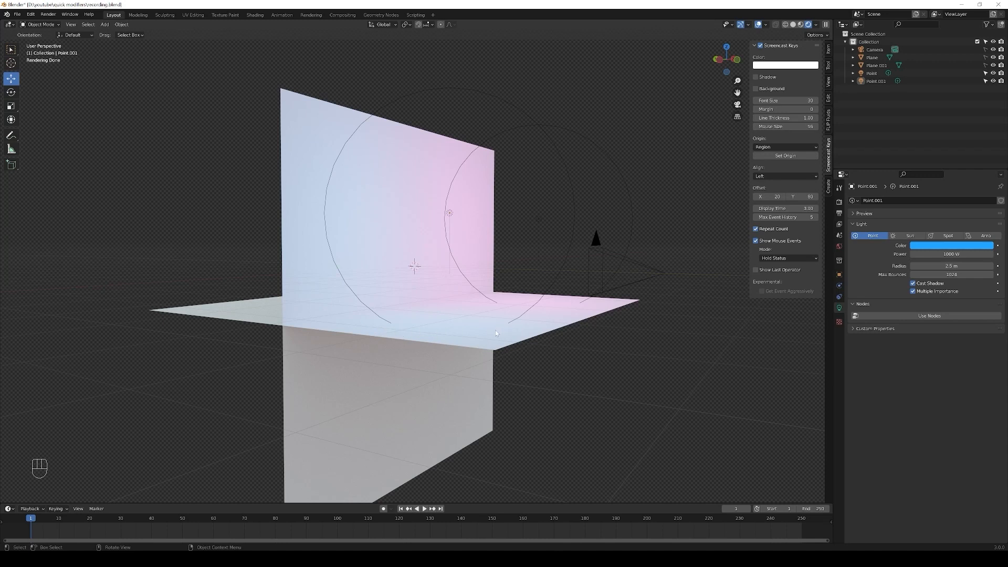
pyautogui.moveTo(600, 383)
pyautogui.mouseDown(button='middle')
pyautogui.moveTo(566, 383)
pyautogui.moveTo(589, 383)
pyautogui.mouseUp(button='middle')
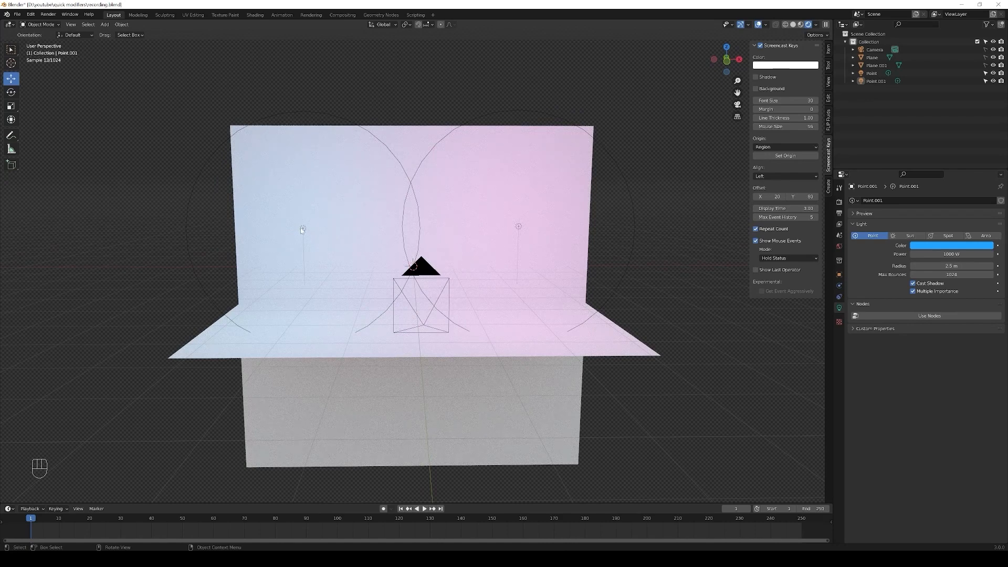
pyautogui.click(303, 229)
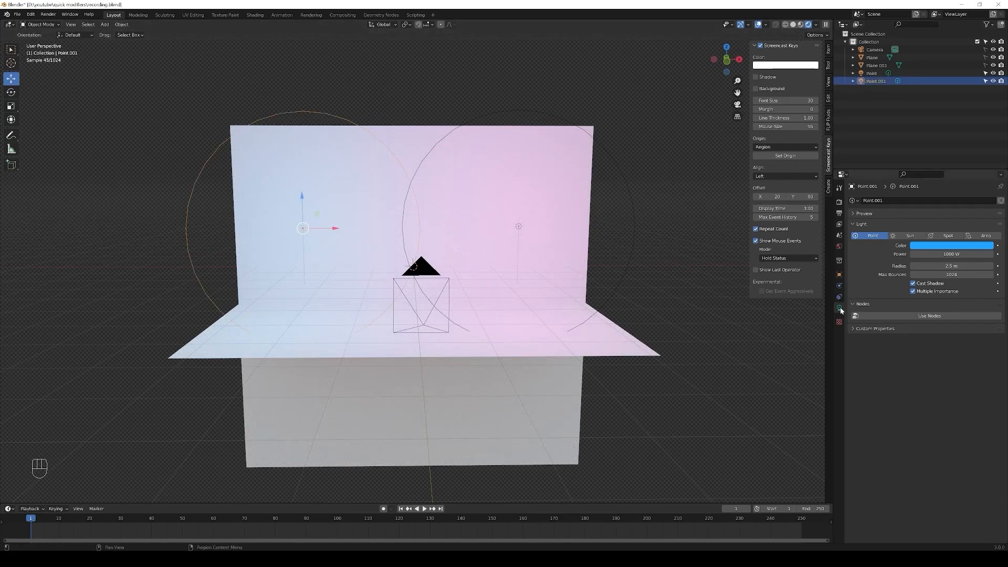
pyautogui.click(519, 227)
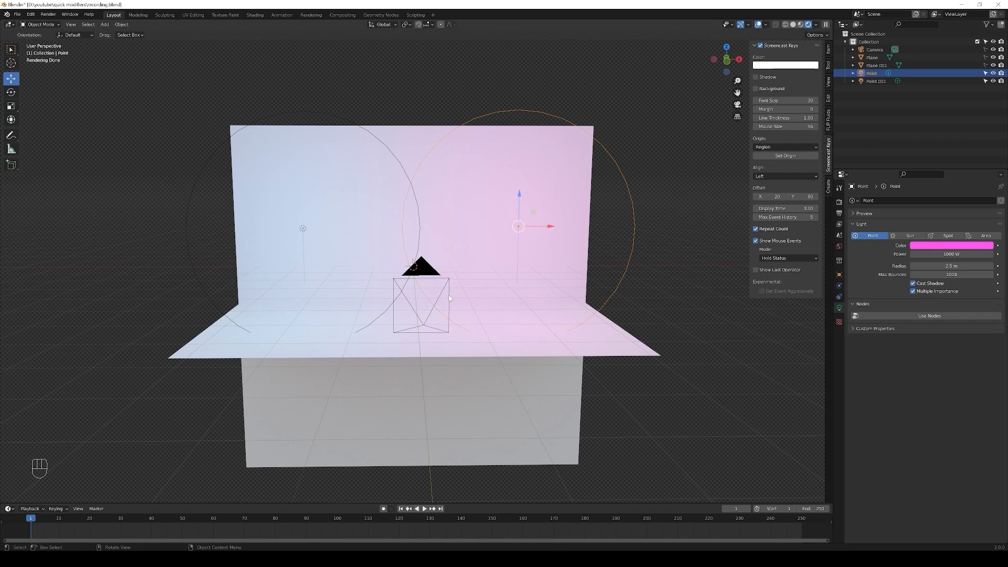
pyautogui.press('KP_0')
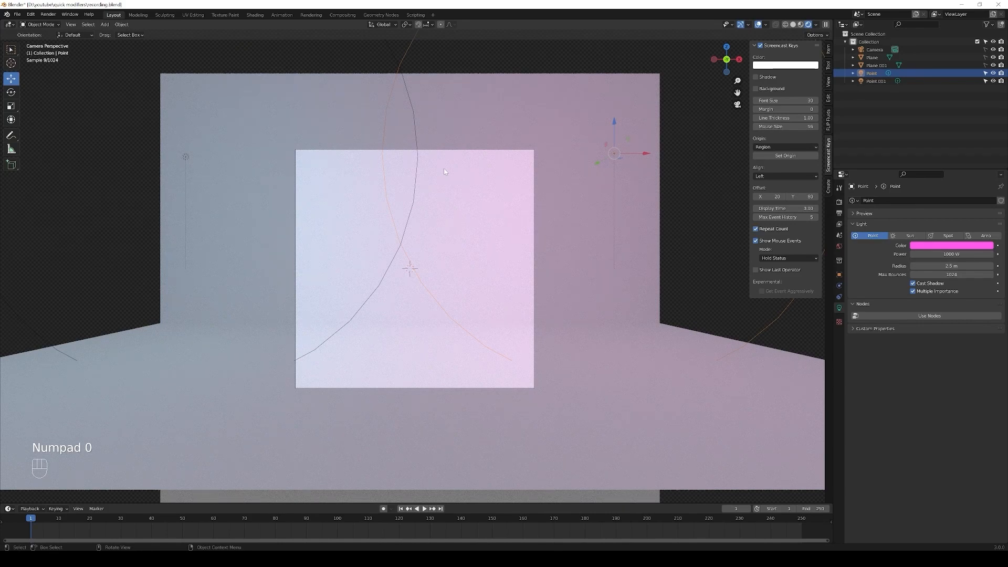
pyautogui.press('z')
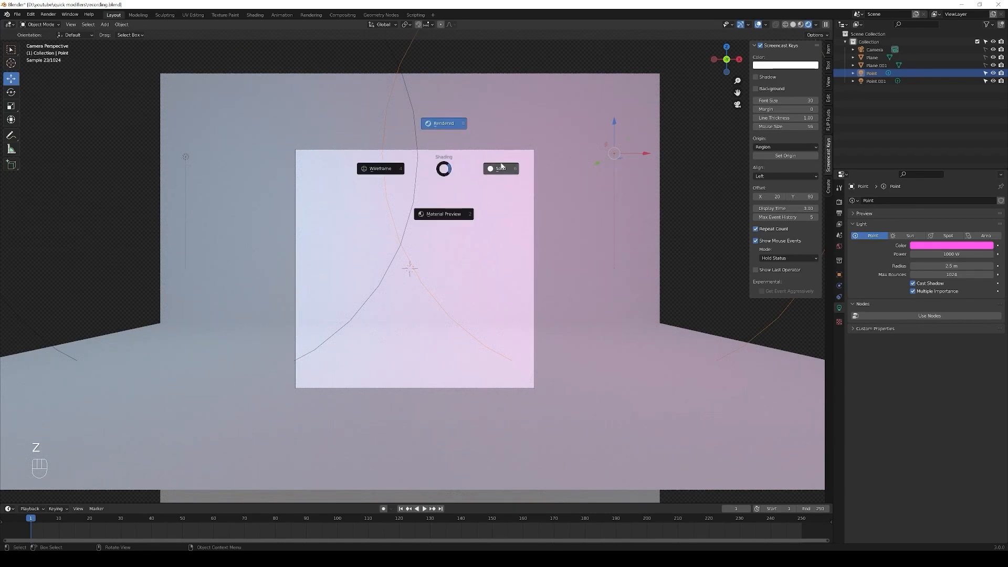
pyautogui.click(499, 169)
# - Import the COLLADA file bbe_2.dae from the quick modifiers folder
pyautogui.click(17, 14)
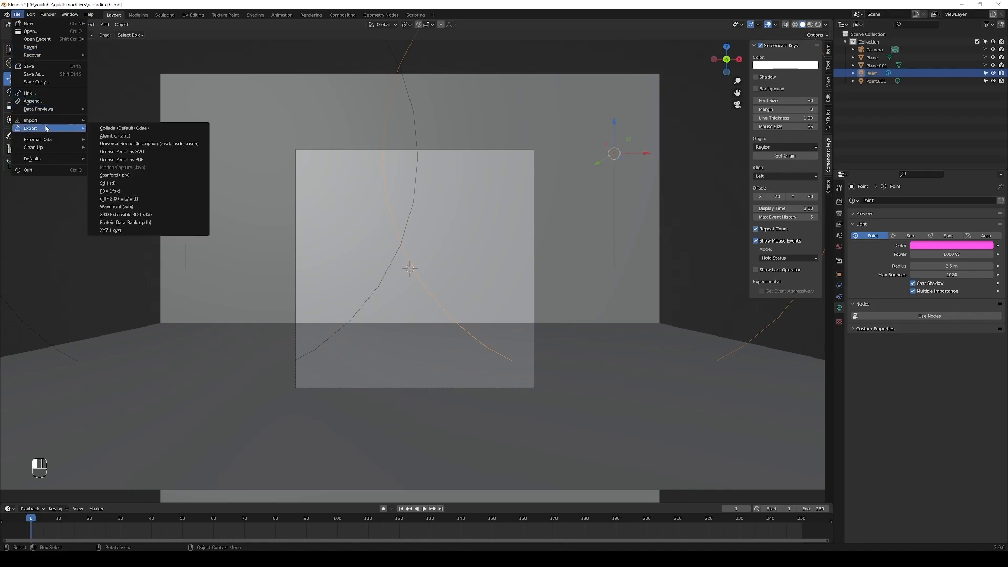
pyautogui.moveTo(46, 120)
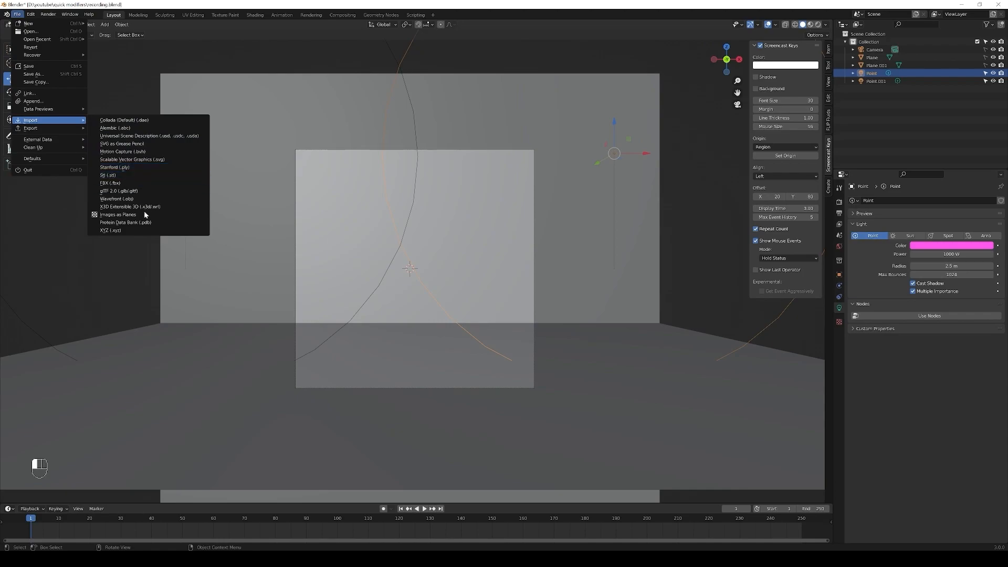
pyautogui.click(140, 122)
pyautogui.click(335, 191)
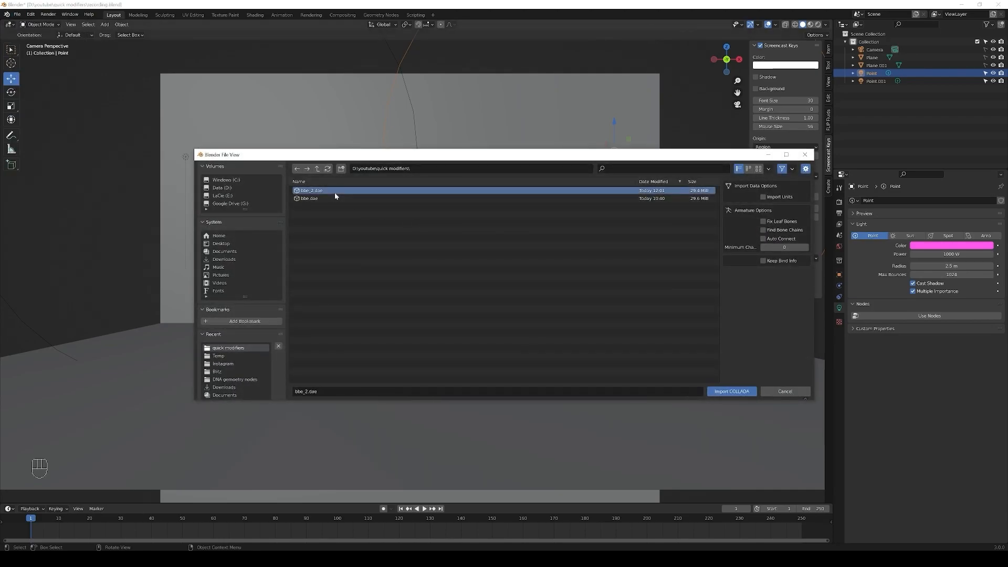
pyautogui.click(741, 391)
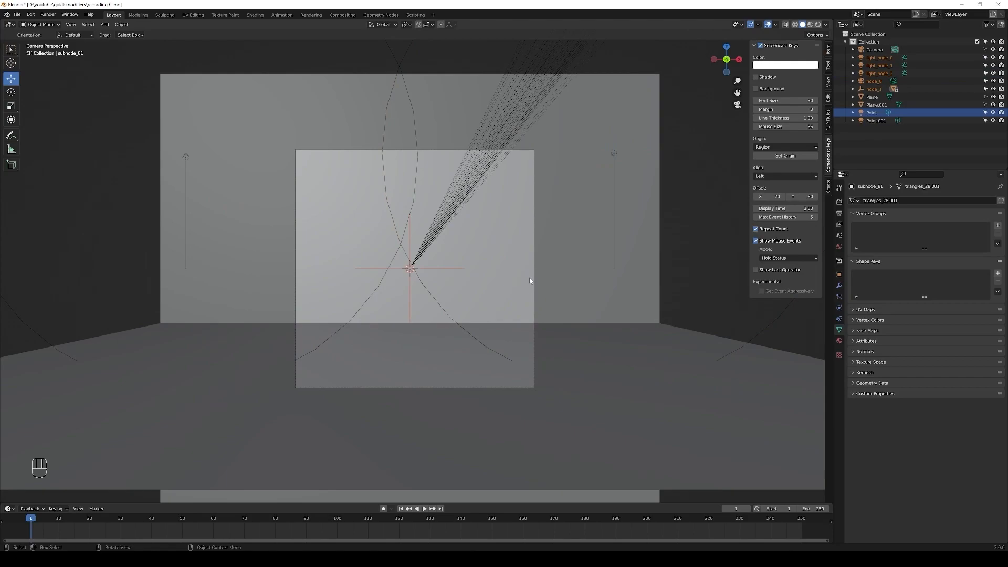
# - Delete the imported light nodes, the camera node and the parent empty, from light_node_0 through node_1
pyautogui.moveTo(537, 264); pyautogui.dragTo(550, 238, button='middle')
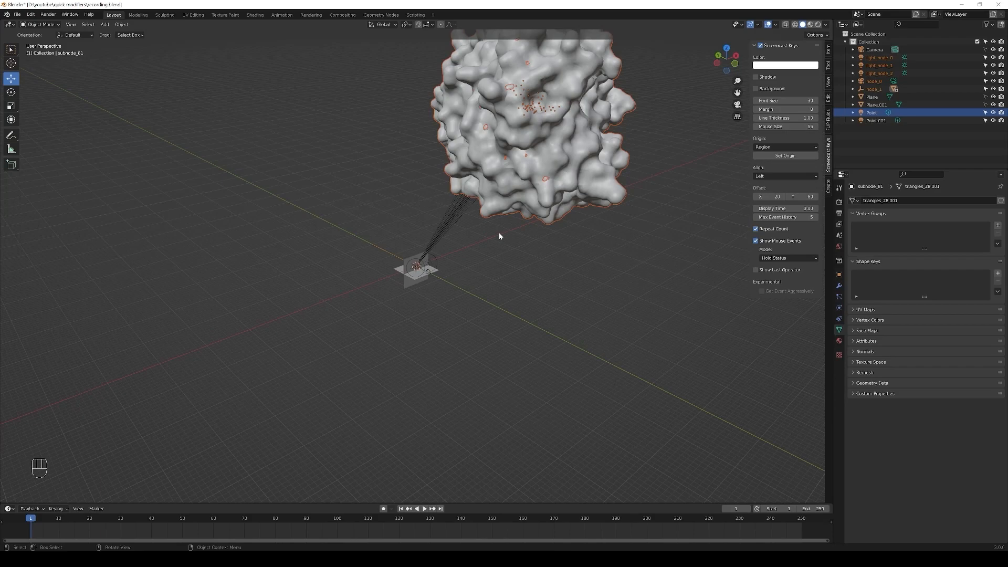
pyautogui.click(874, 88)
pyautogui.keyDown('shift'); pyautogui.click(876, 57); pyautogui.keyUp('shift')
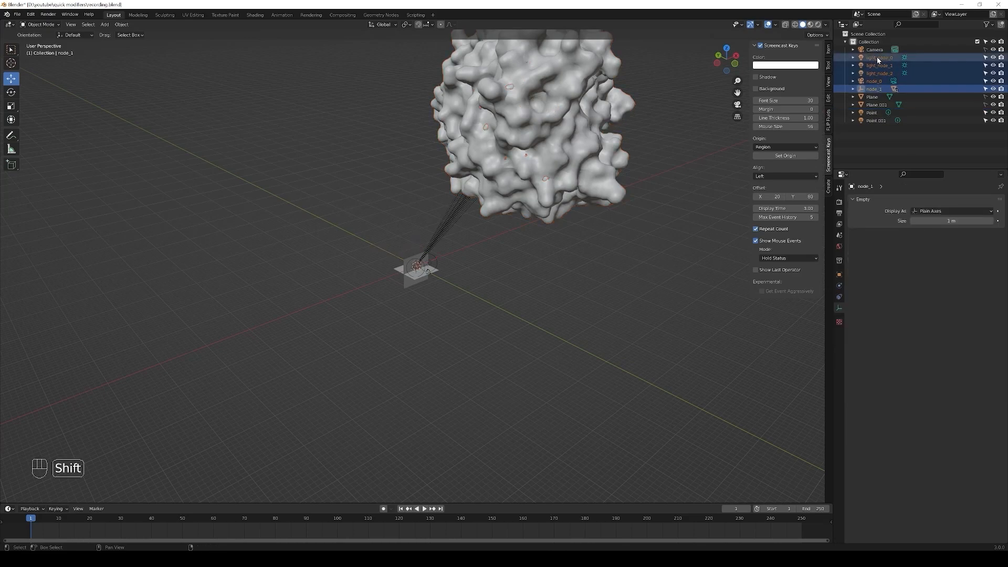
pyautogui.press('x')
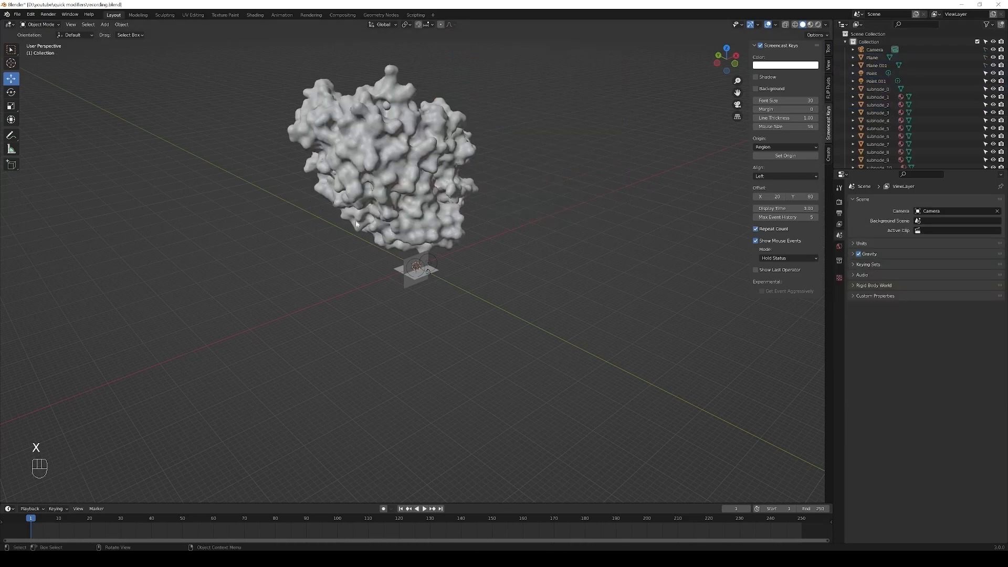
# - Enlarge the object list and hide the protein's outer surface mesh, subnode_80, in the viewport
pyautogui.moveTo(540, 240); pyautogui.dragTo(464, 254, button='middle')
pyautogui.click(576, 181)
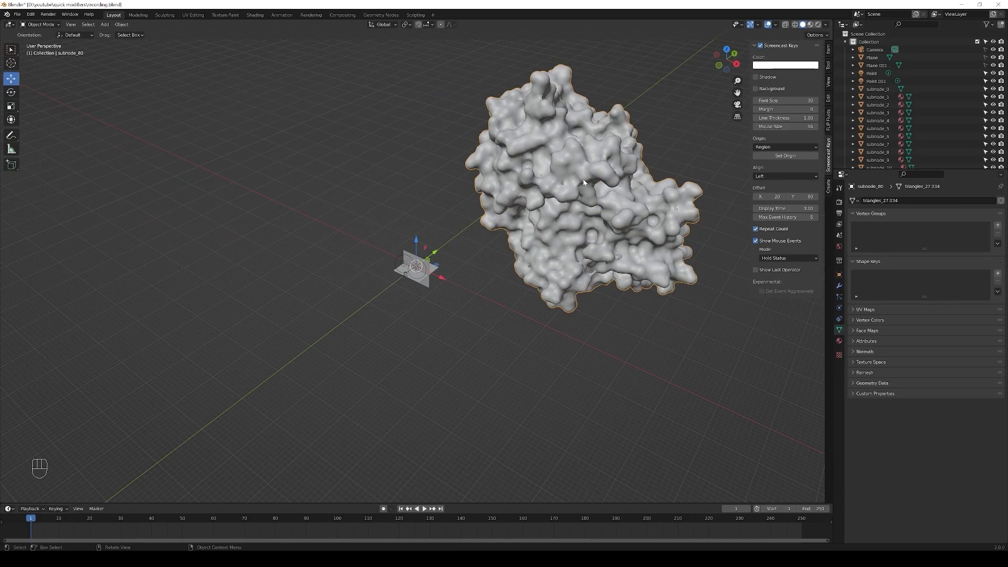
pyautogui.moveTo(879, 168); pyautogui.dragTo(878, 440)
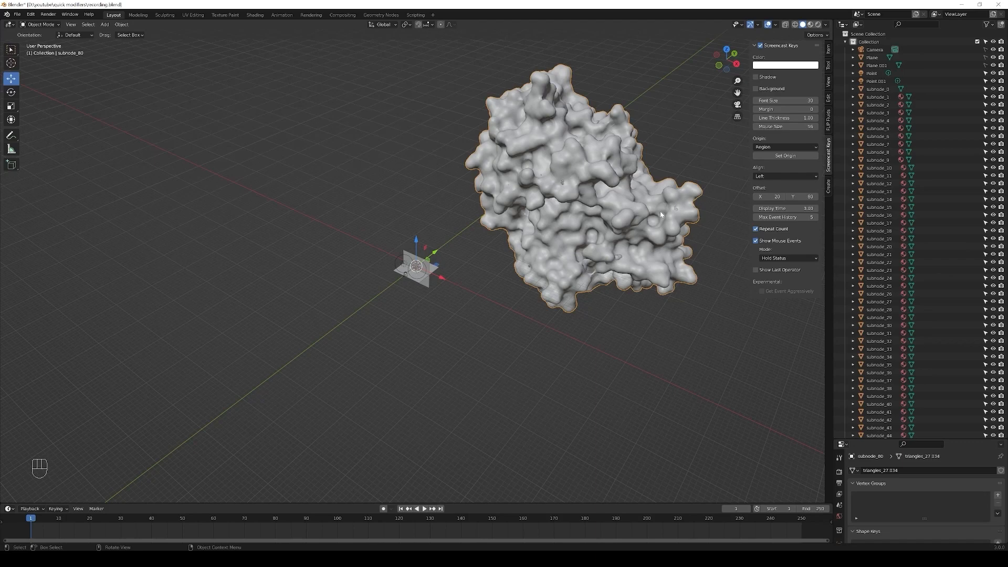
pyautogui.click(594, 295)
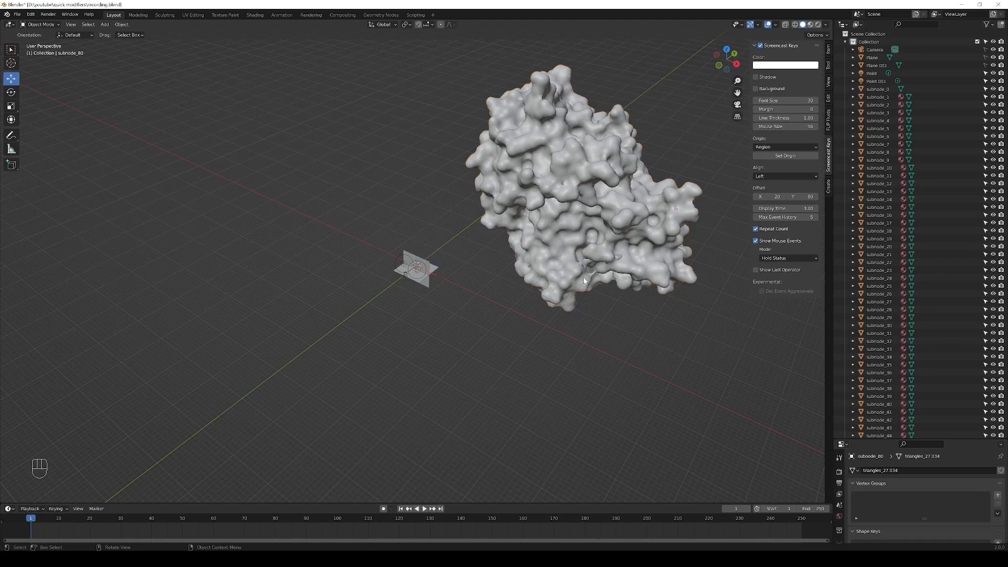
pyautogui.click(566, 237)
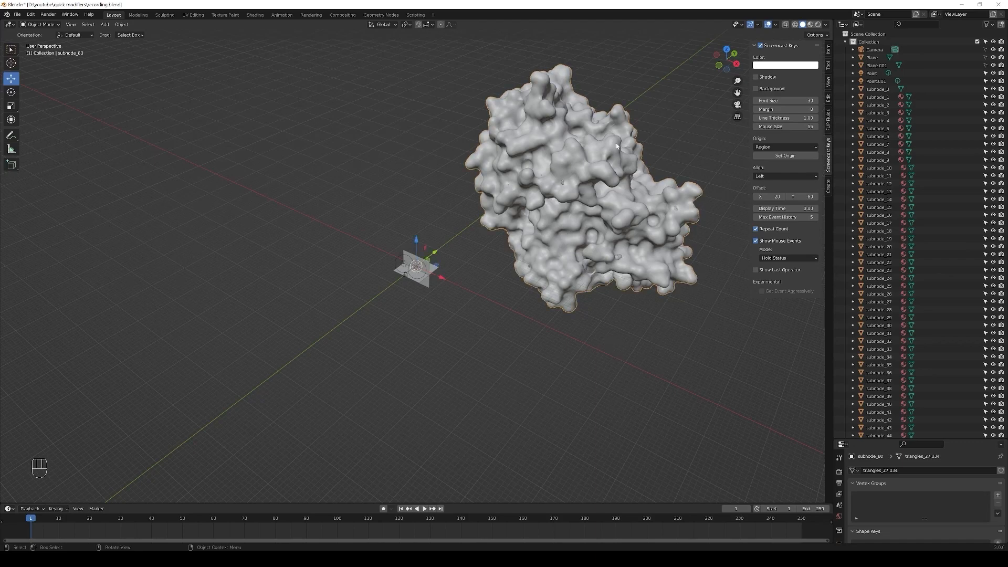
pyautogui.scroll(-10, 908, 312)
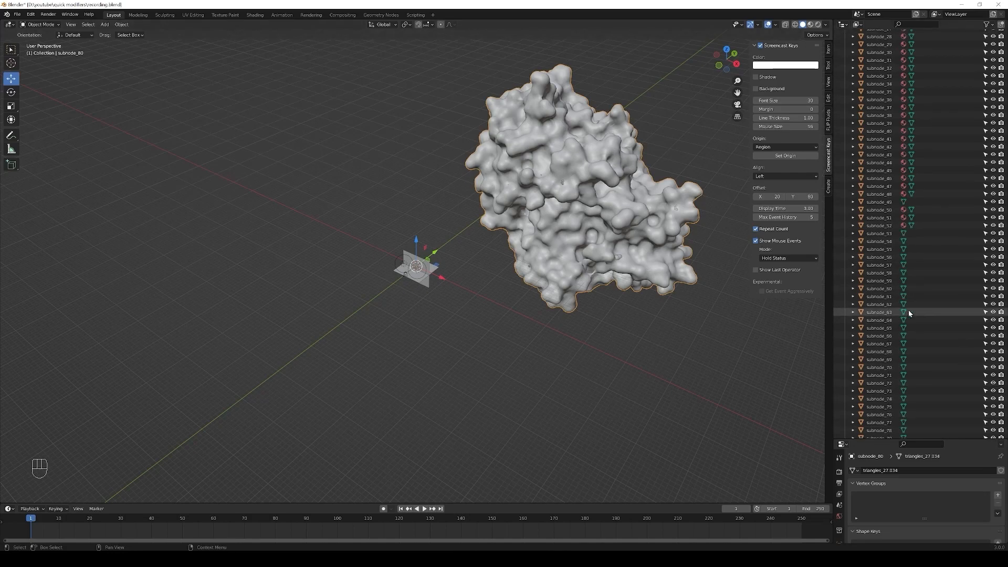
pyautogui.click(993, 423)
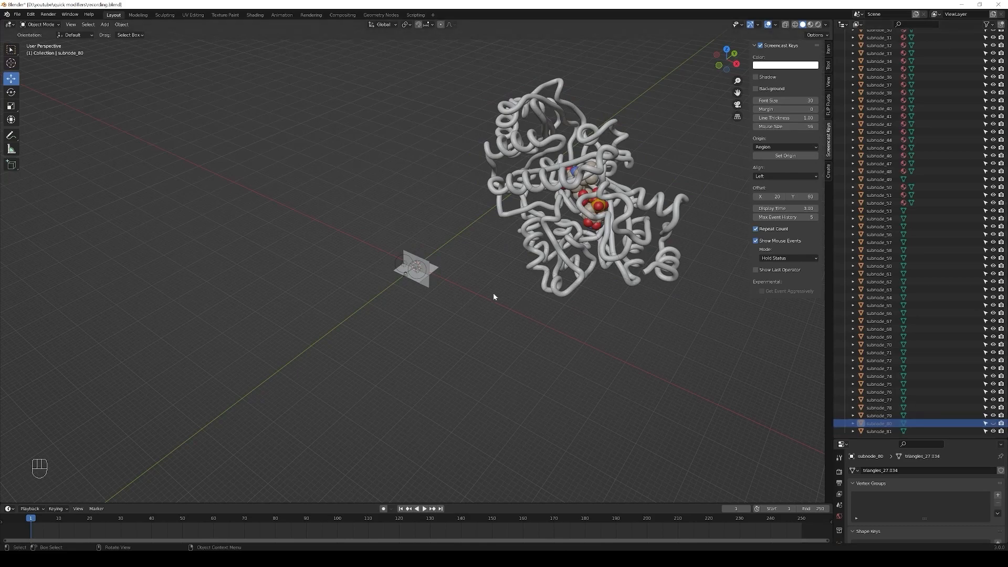
# - Examine the protein's inner tube structure up close by selecting its separate segments
pyautogui.moveTo(496, 299); pyautogui.dragTo(561, 270, button='middle')
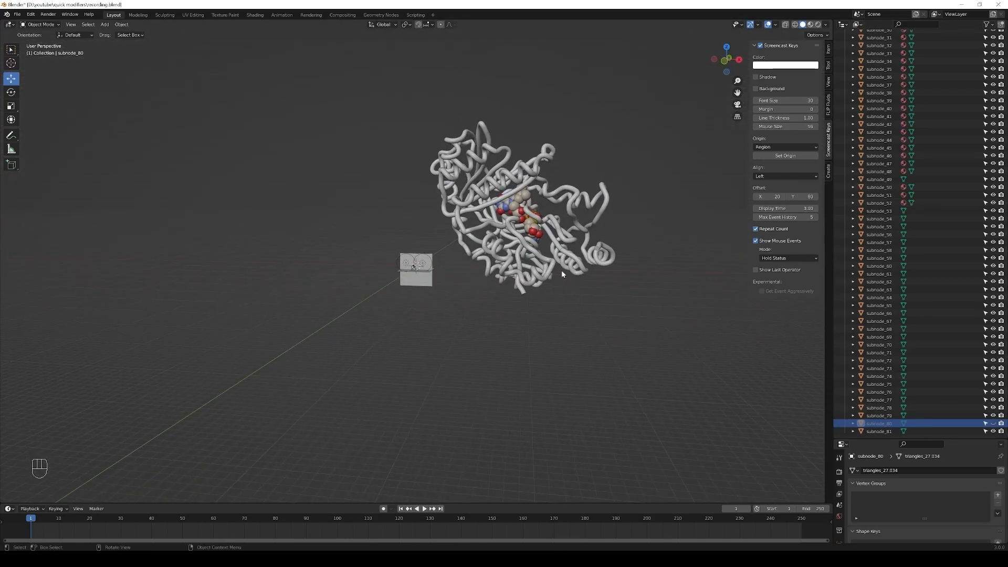
pyautogui.scroll(2, 562, 270)
pyautogui.keyDown('shift'); pyautogui.moveTo(663, 258); pyautogui.dragTo(553, 303, button='middle'); pyautogui.keyUp('shift')
pyautogui.scroll(3, 553, 304)
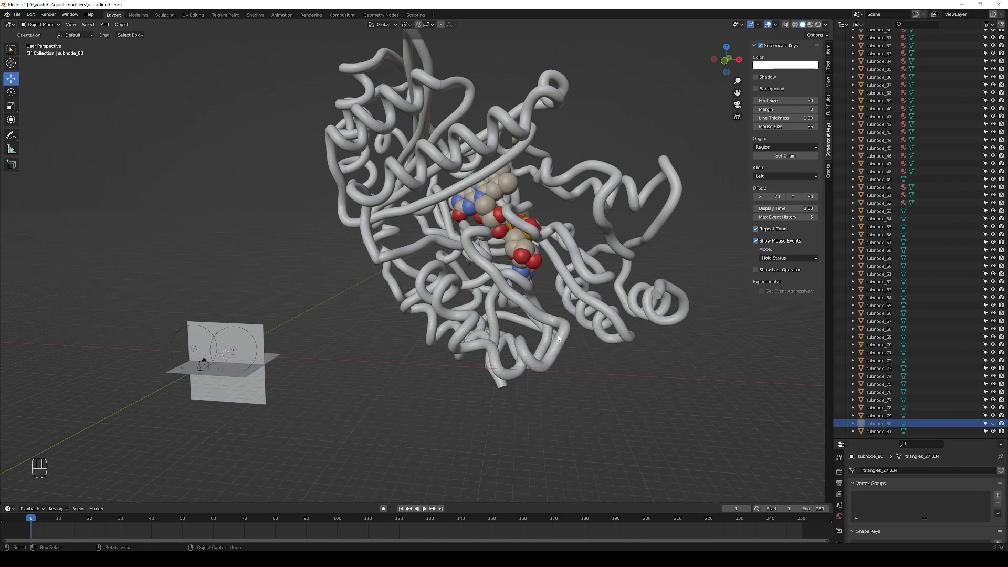
pyautogui.click(570, 241)
pyautogui.click(625, 268)
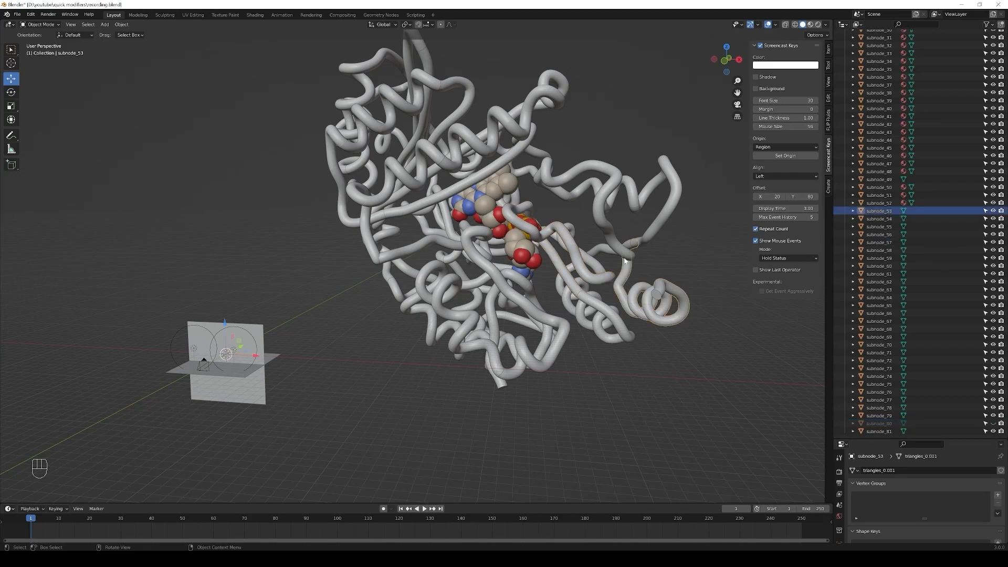
pyautogui.click(636, 186)
pyautogui.click(617, 185)
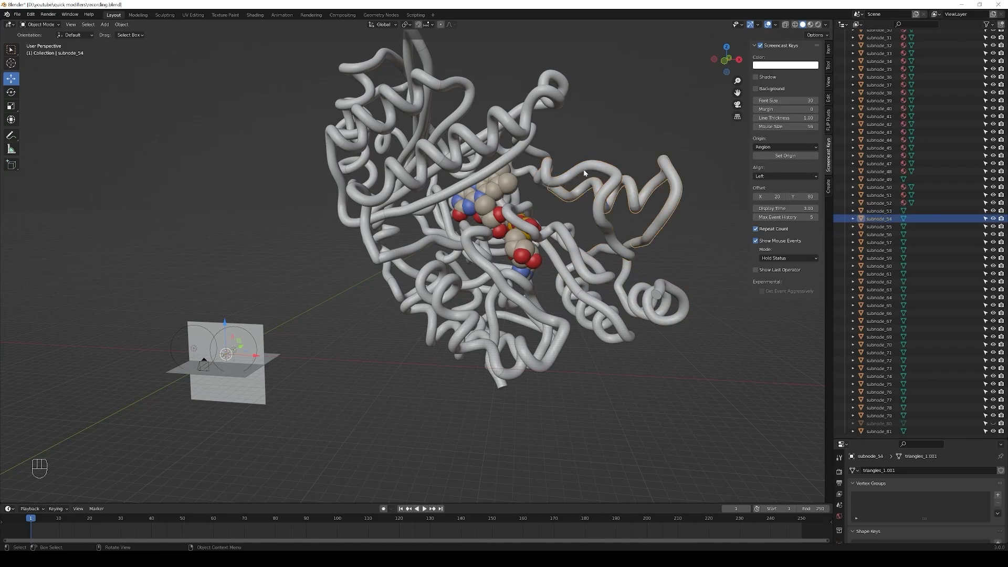
# - Select all tube segments that share the same material using Select Linked and join them into one mesh
pyautogui.click(469, 145)
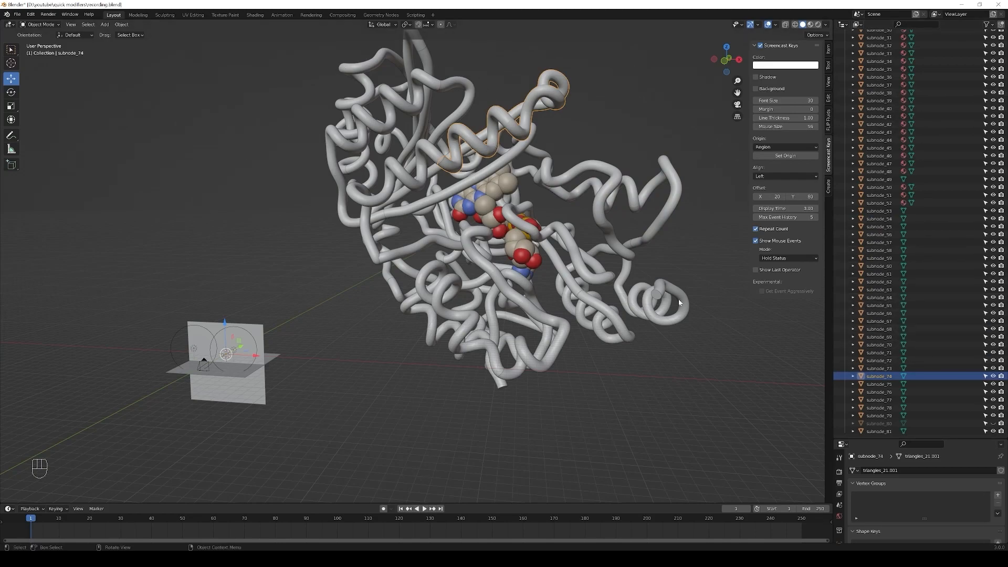
pyautogui.click(87, 26)
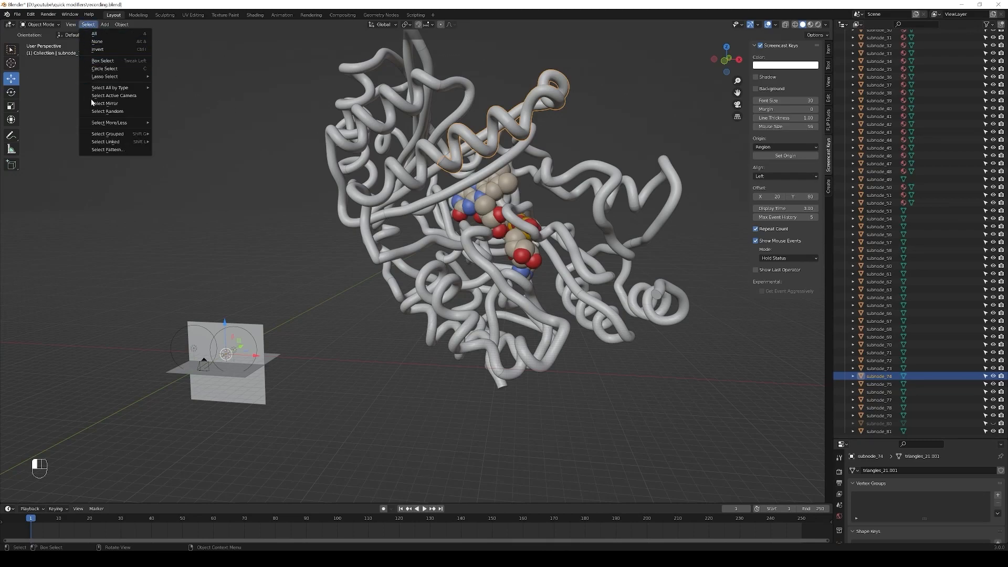
pyautogui.moveTo(107, 136)
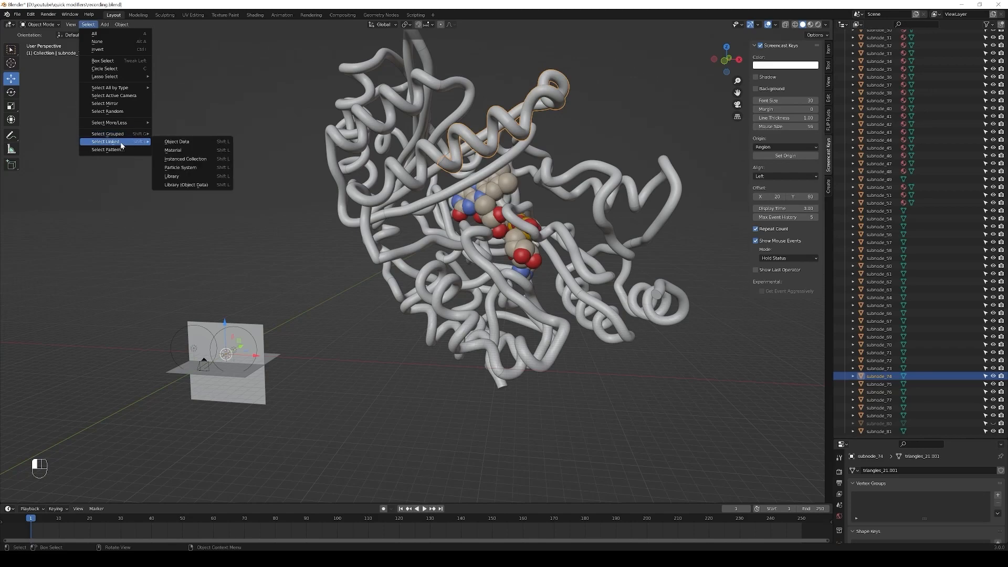
pyautogui.click(192, 152)
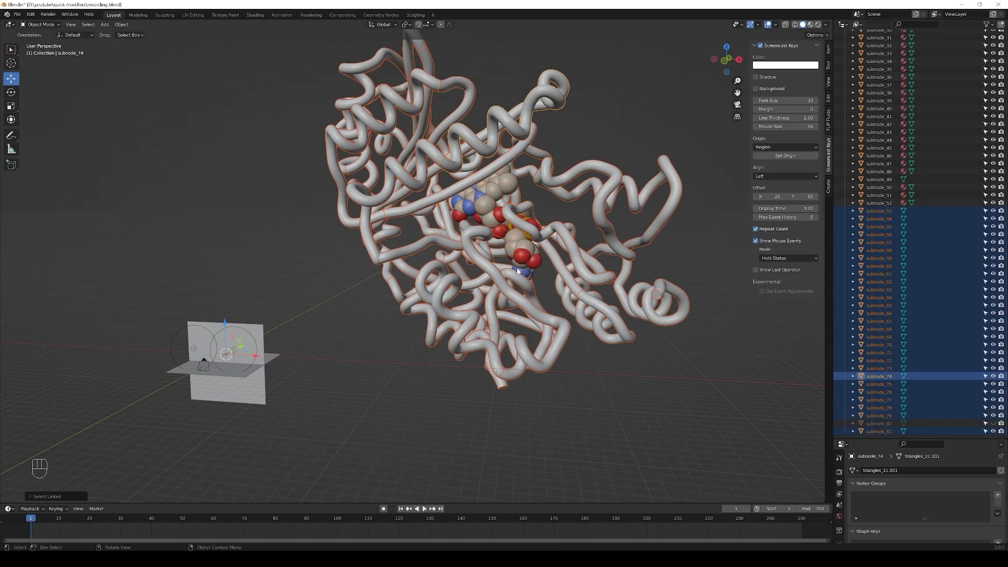
pyautogui.keyDown('shift'); pyautogui.click(459, 188); pyautogui.keyUp('shift')
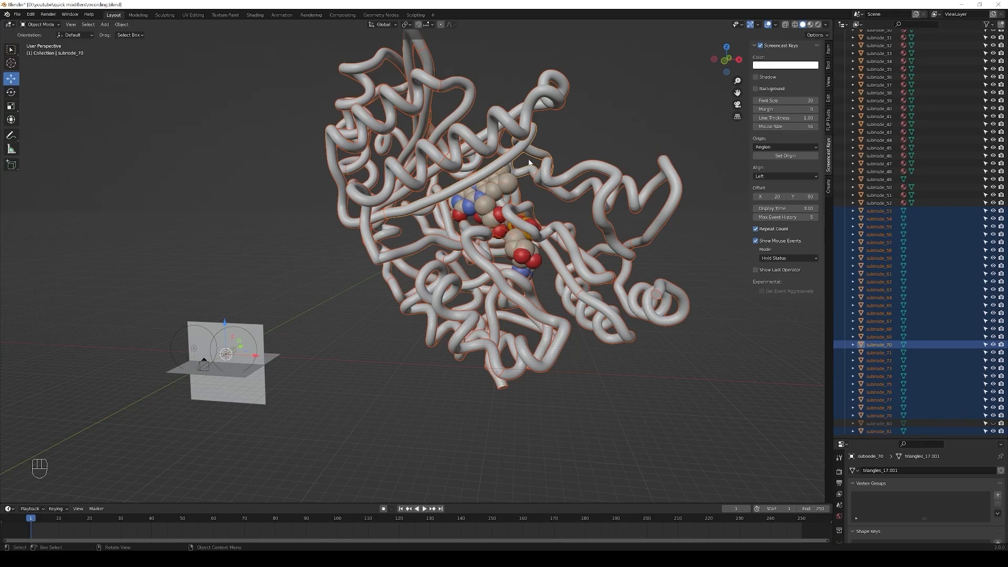
pyautogui.press('ctrl')
pyautogui.hotkey('ctrl', 'j')
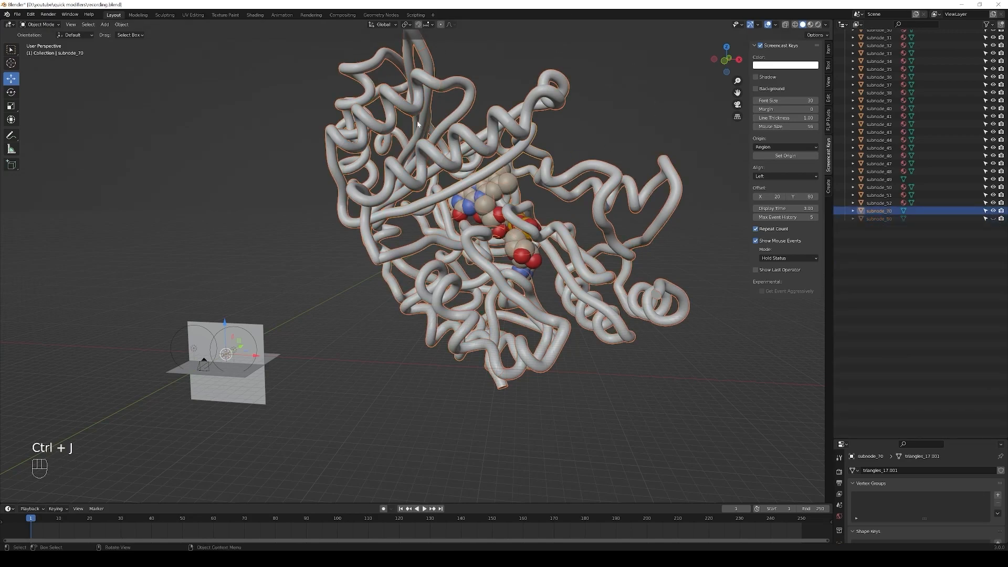
# - Rename the hidden outer surface mesh to "surface"
pyautogui.scroll(9, 858, 226)
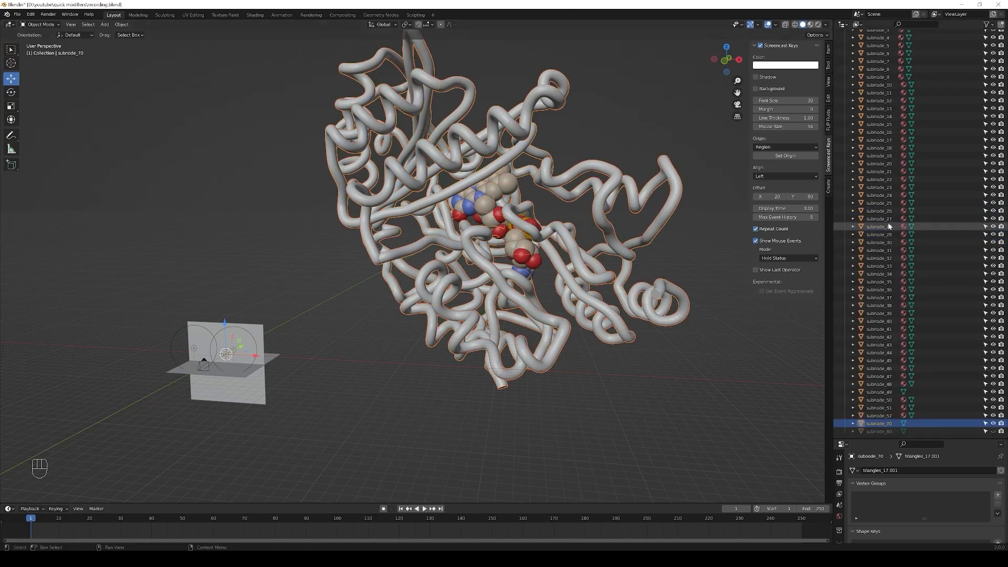
pyautogui.click(881, 431)
pyautogui.doubleClick(882, 431)
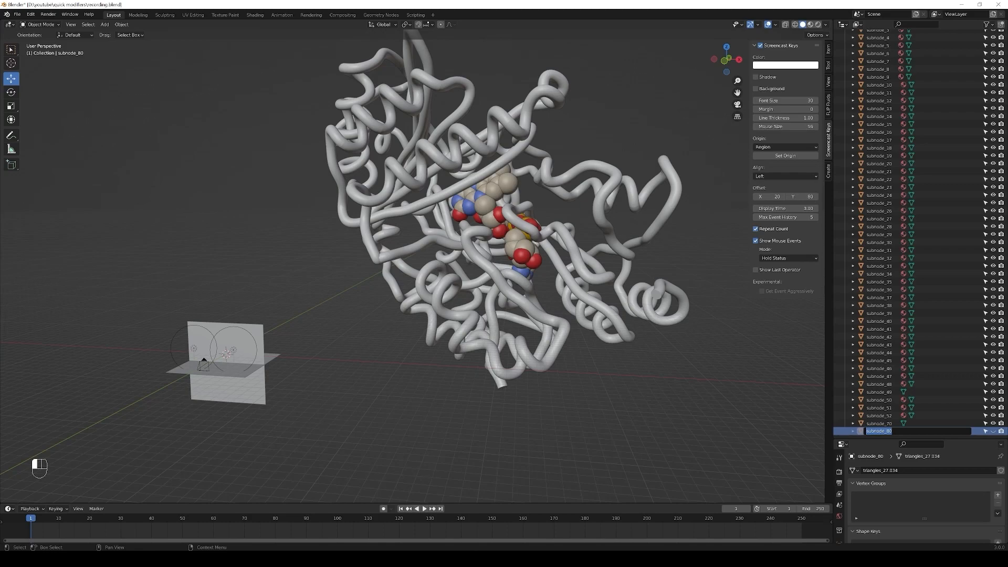
pyautogui.write('surface')
pyautogui.press('Return')
# - Rename the joined tube mesh to "ribbon"
pyautogui.click(882, 423)
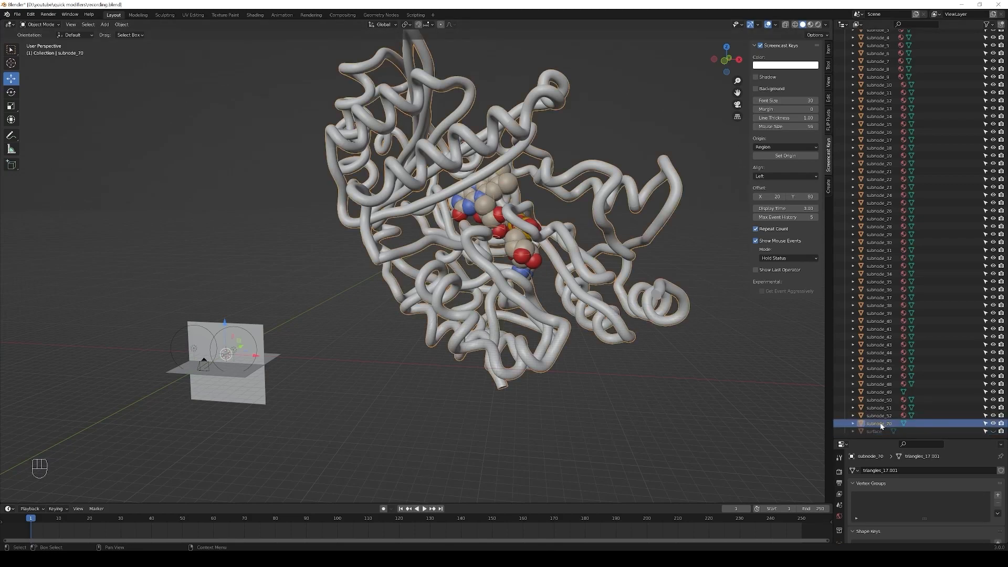
pyautogui.doubleClick(882, 424)
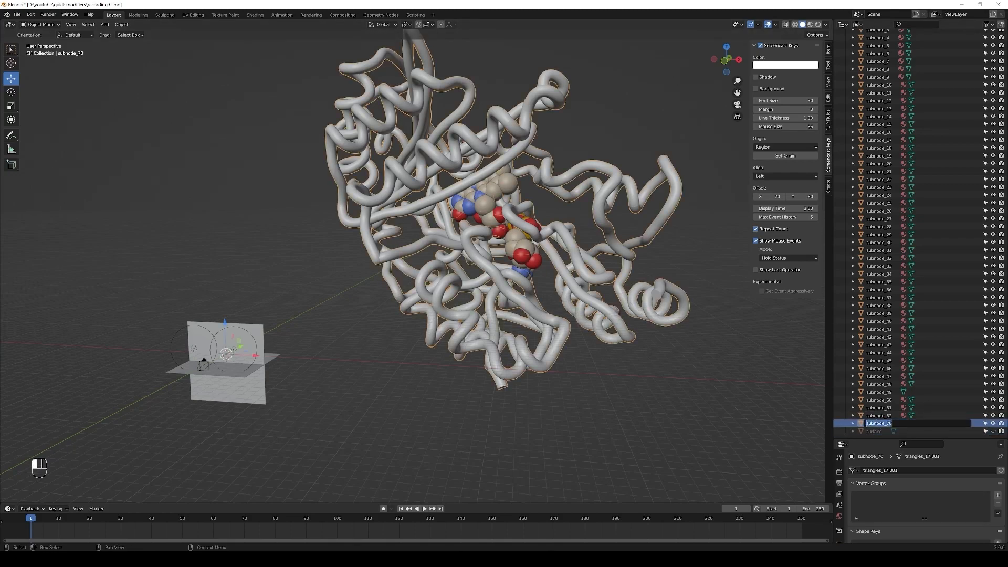
pyautogui.write('ribbon')
pyautogui.press('Return')
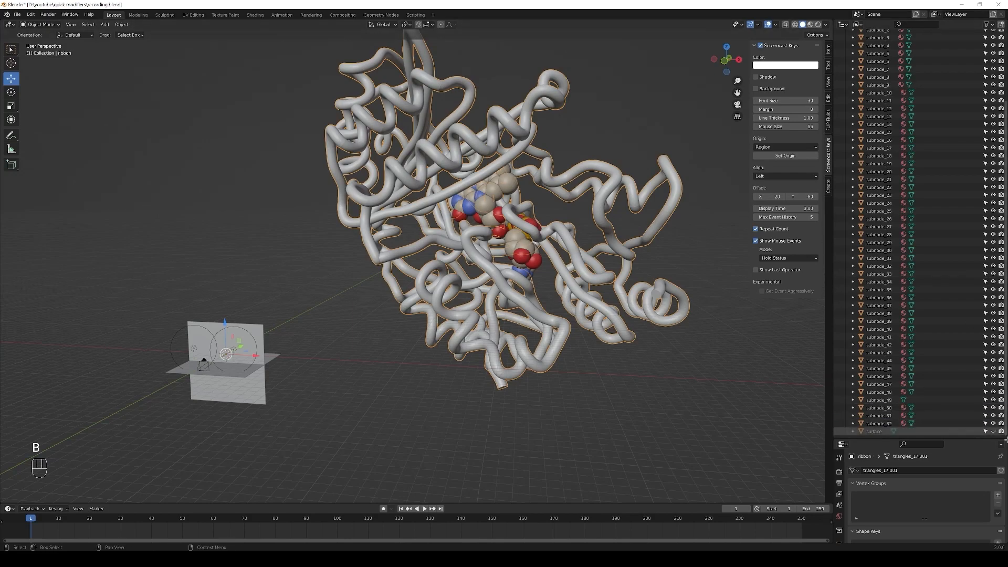
# - Hide the ribbon mesh and join all the coloured atom spheres into a single mesh
pyautogui.scroll(4, 883, 223)
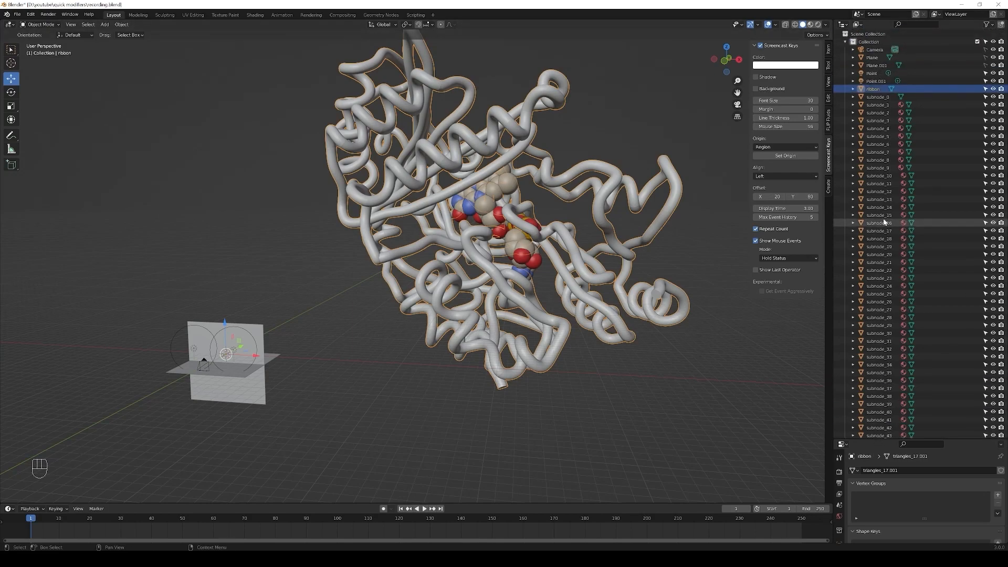
pyautogui.click(993, 89)
pyautogui.moveTo(397, 109); pyautogui.dragTo(598, 311)
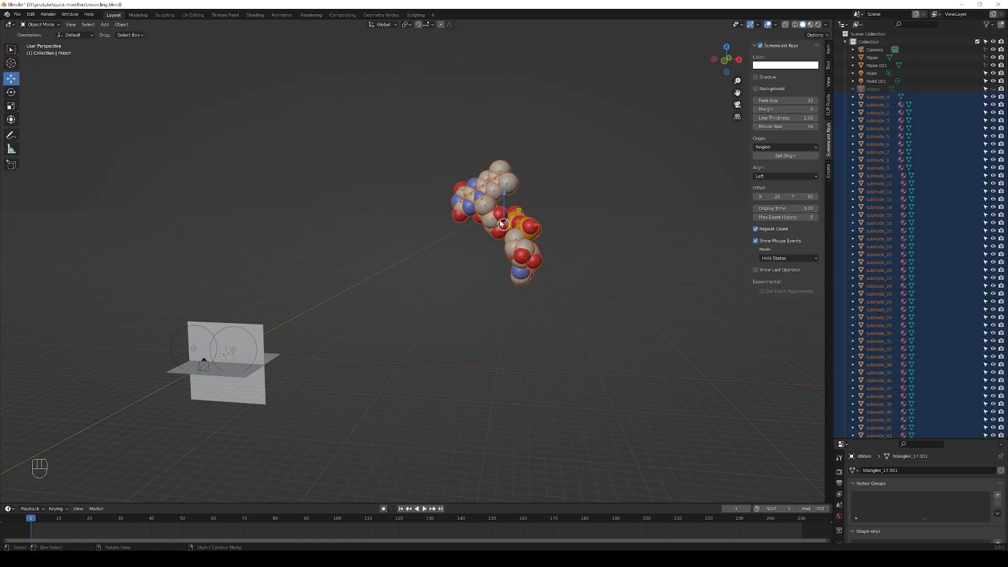
pyautogui.scroll(3, 512, 223)
pyautogui.keyDown('shift'); pyautogui.click(555, 177); pyautogui.keyUp('shift')
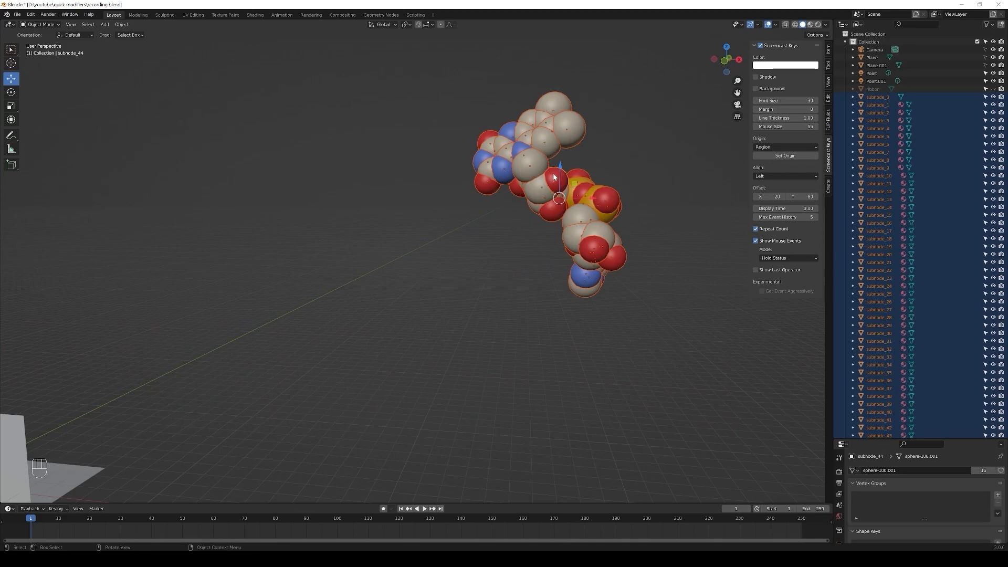
pyautogui.hotkey('ctrl', 'j')
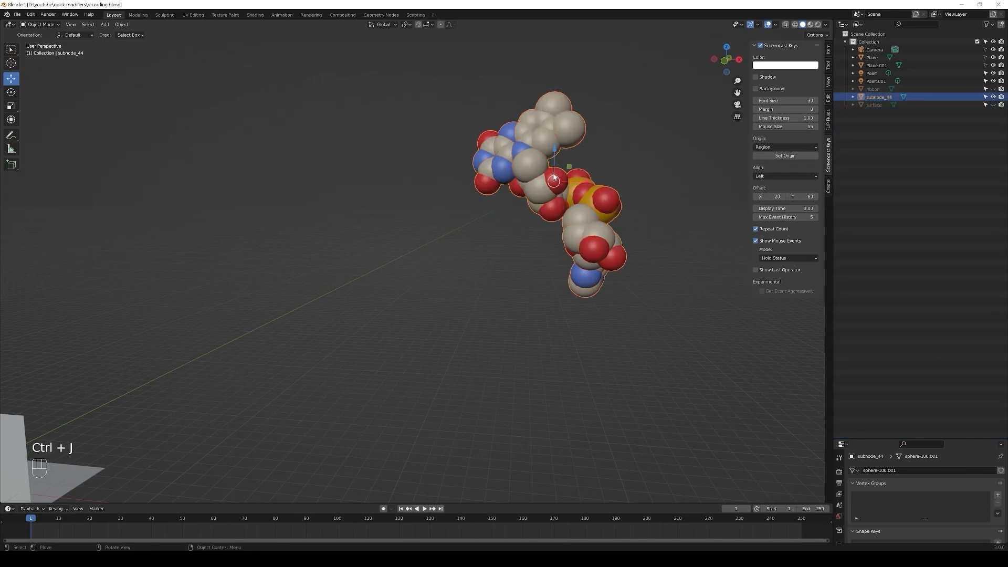
# - Rename the joined atom mesh to "cofactor"
pyautogui.doubleClick(877, 96)
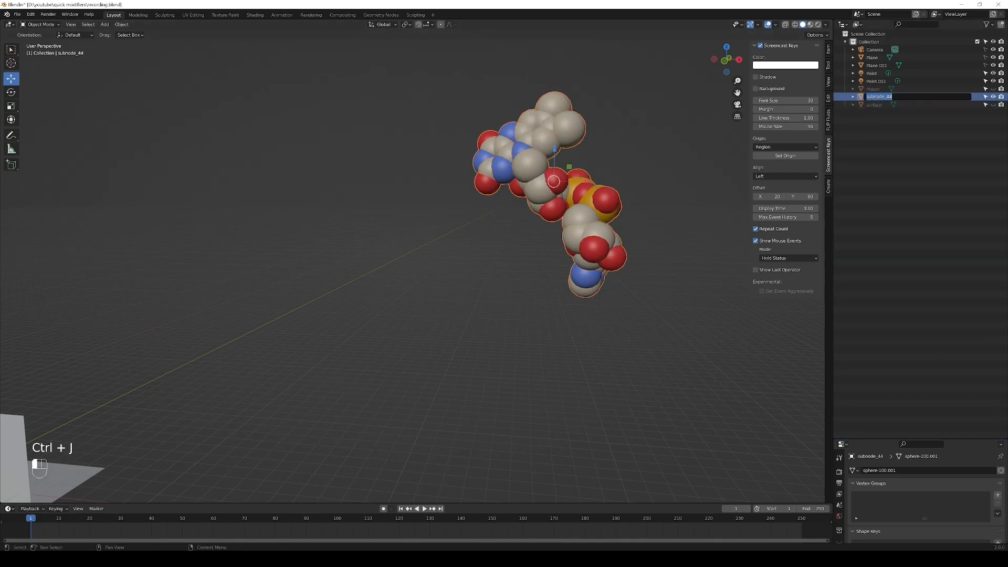
pyautogui.press('Delete')
pyautogui.press('Delete')
pyautogui.press('Delete')
pyautogui.press('Delete')
pyautogui.press('Delete')
pyautogui.press('Delete')
pyautogui.press('Delete')
pyautogui.press('Delete')
pyautogui.press('shift')
pyautogui.write('Cofactor')
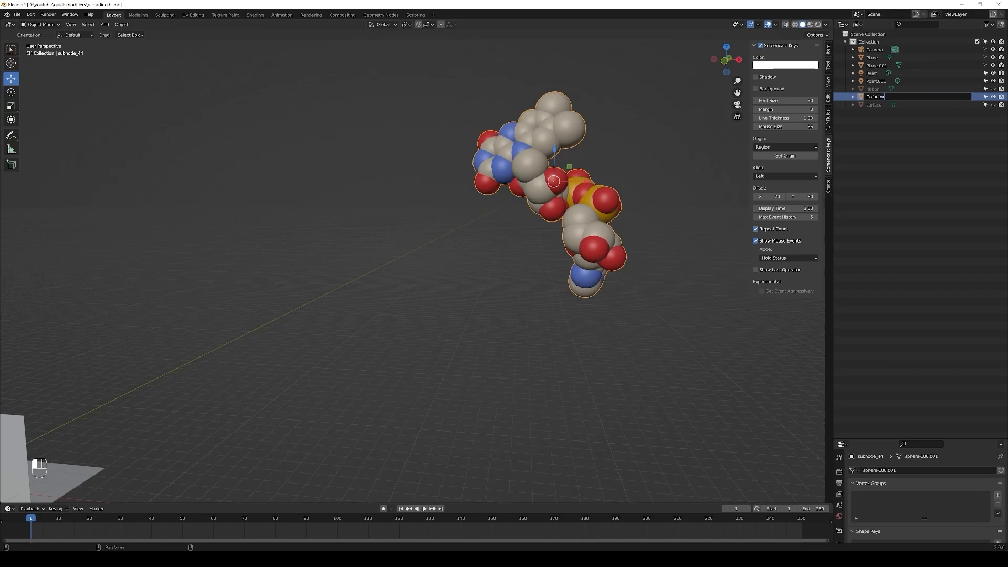
pyautogui.press('Left')
pyautogui.press('Left')
pyautogui.press('Left')
pyautogui.press('Left')
pyautogui.press('BackSpace')
pyautogui.write('c')
pyautogui.press('Return')
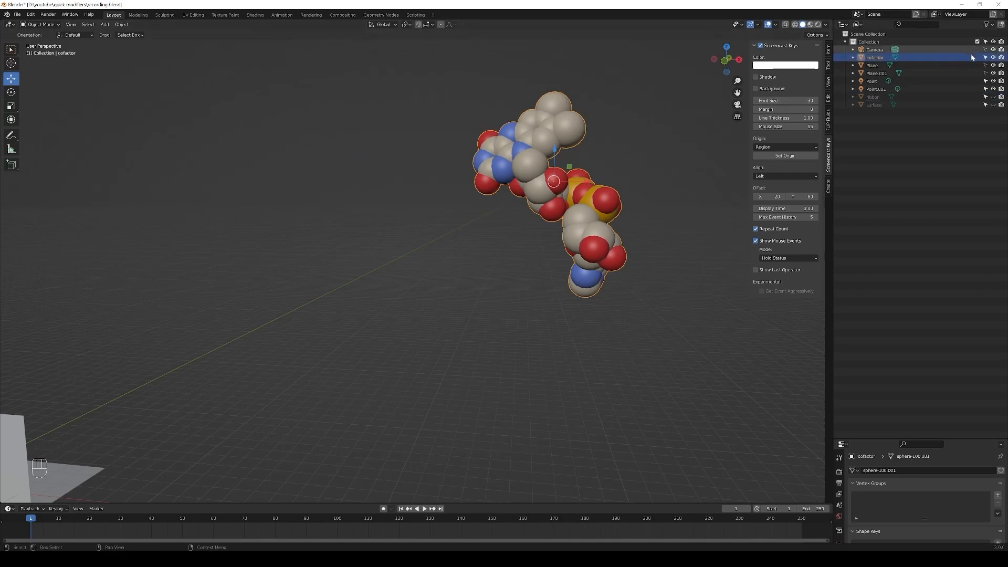
# - Unhide the ribbon and surface meshes and set the origins of all three protein parts to their geometry
pyautogui.click(992, 96)
pyautogui.click(992, 105)
pyautogui.scroll(-3, 565, 201)
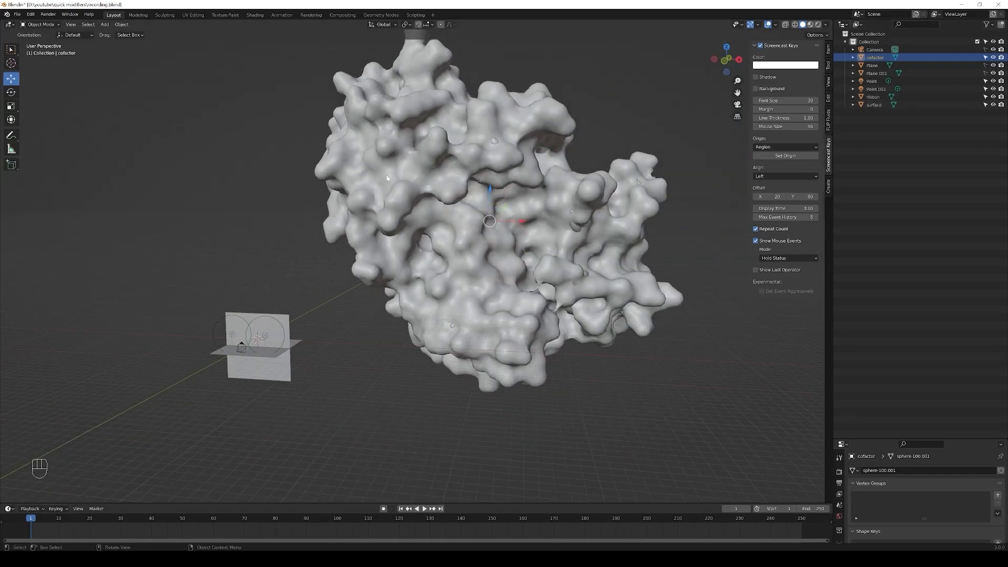
pyautogui.moveTo(274, 118); pyautogui.dragTo(677, 311)
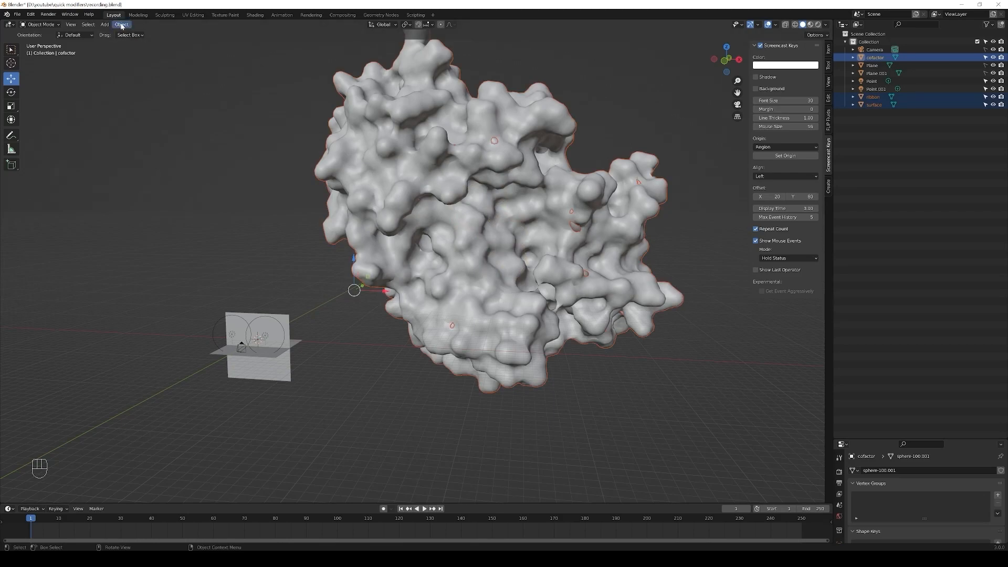
pyautogui.moveTo(121, 26); pyautogui.dragTo(232, 53)
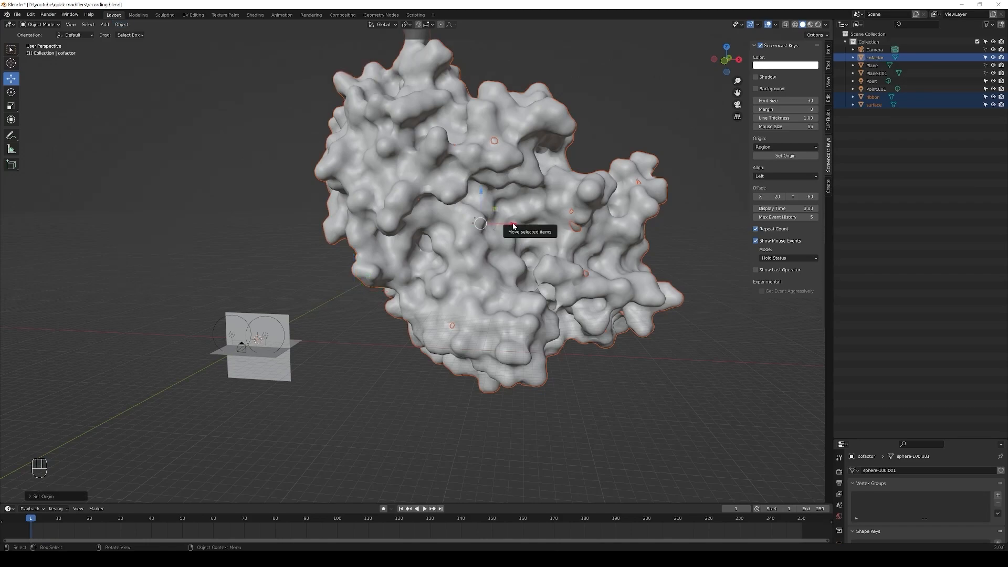
# - Scale the three protein parts down together and move them onto the scene's planes at the world origin
pyautogui.press('s')
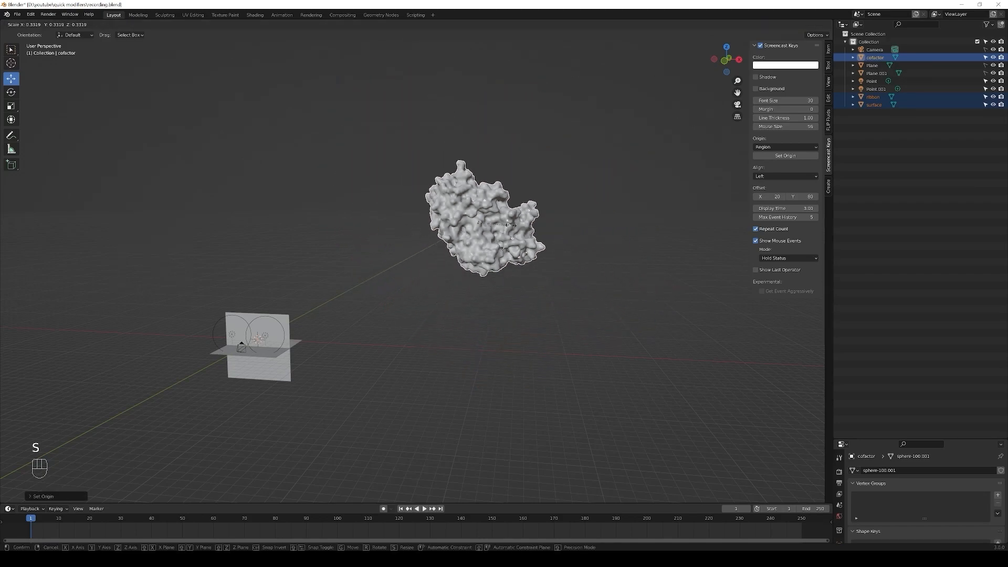
pyautogui.click(493, 222)
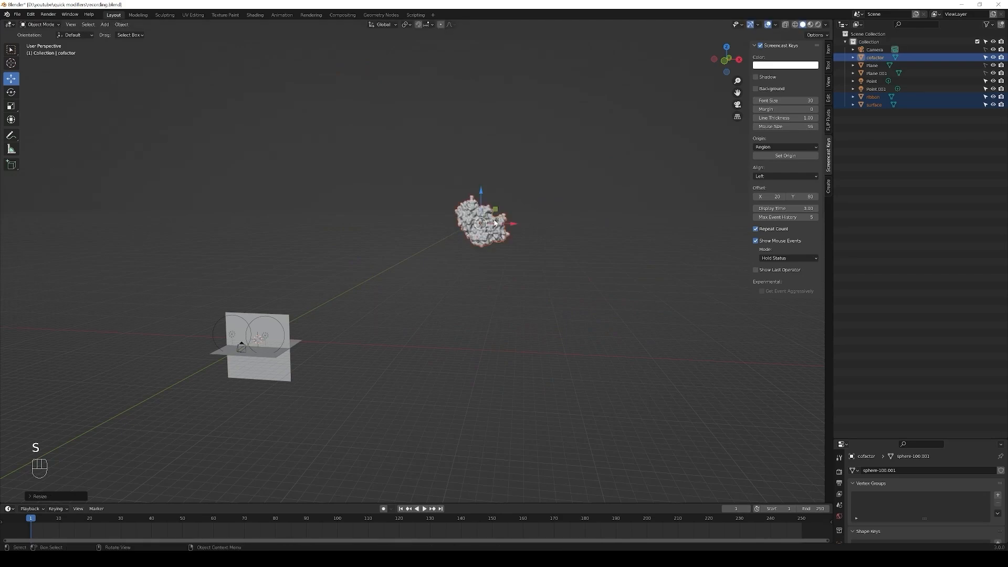
pyautogui.press('KP_1')
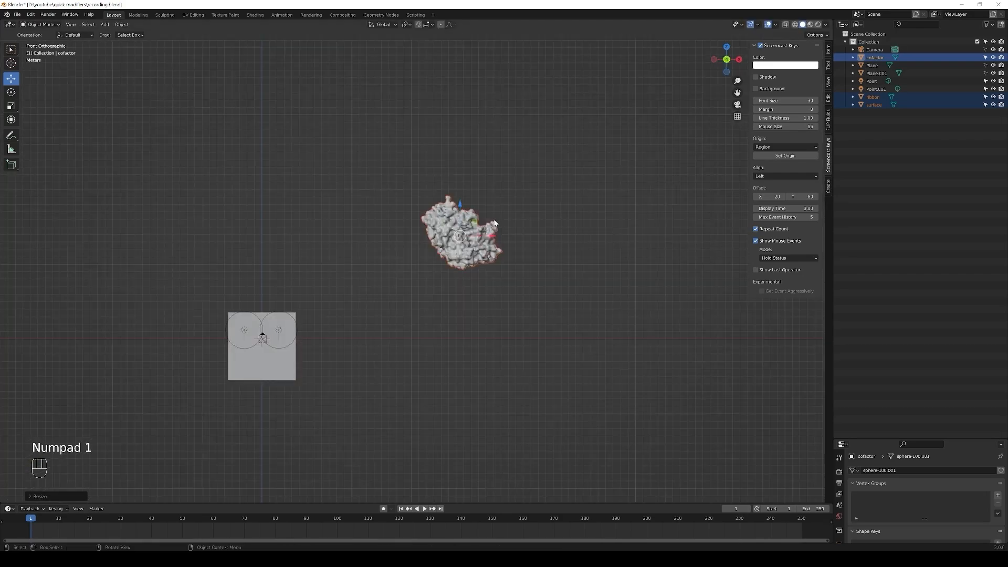
pyautogui.moveTo(493, 236); pyautogui.dragTo(294, 236)
pyautogui.moveTo(262, 205); pyautogui.dragTo(258, 316)
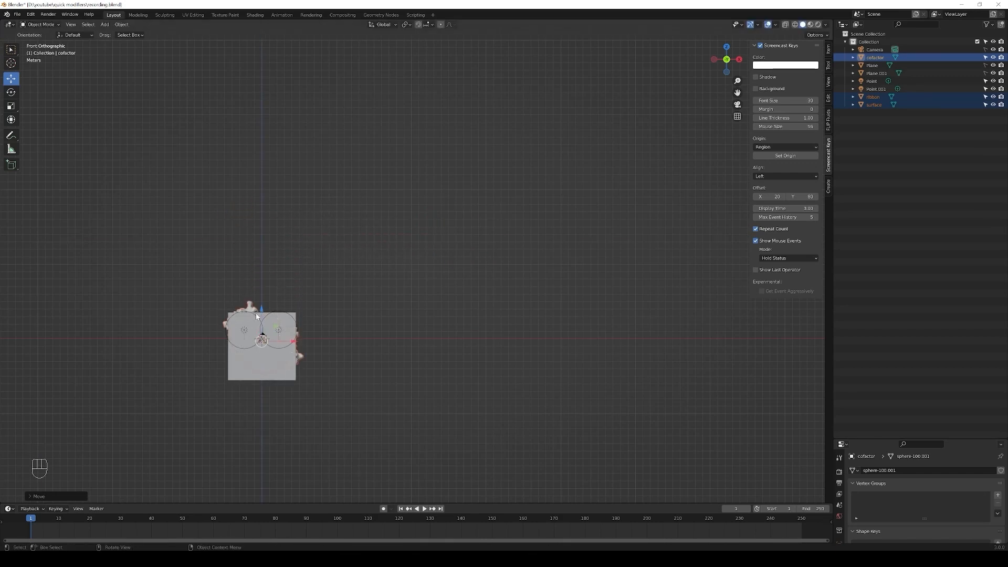
pyautogui.press('KP_7')
pyautogui.scroll(-5, 295, 254)
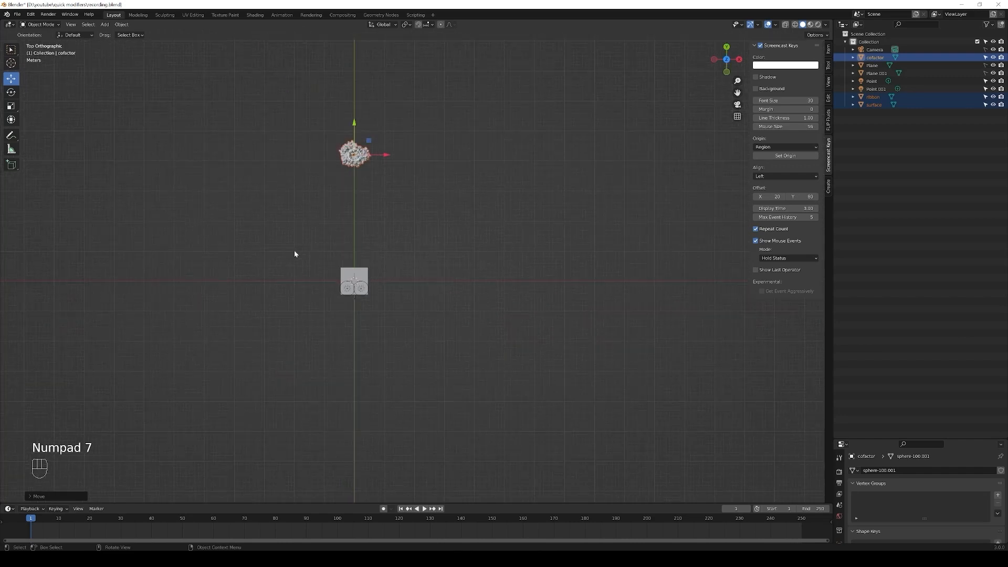
pyautogui.moveTo(348, 128); pyautogui.dragTo(348, 253)
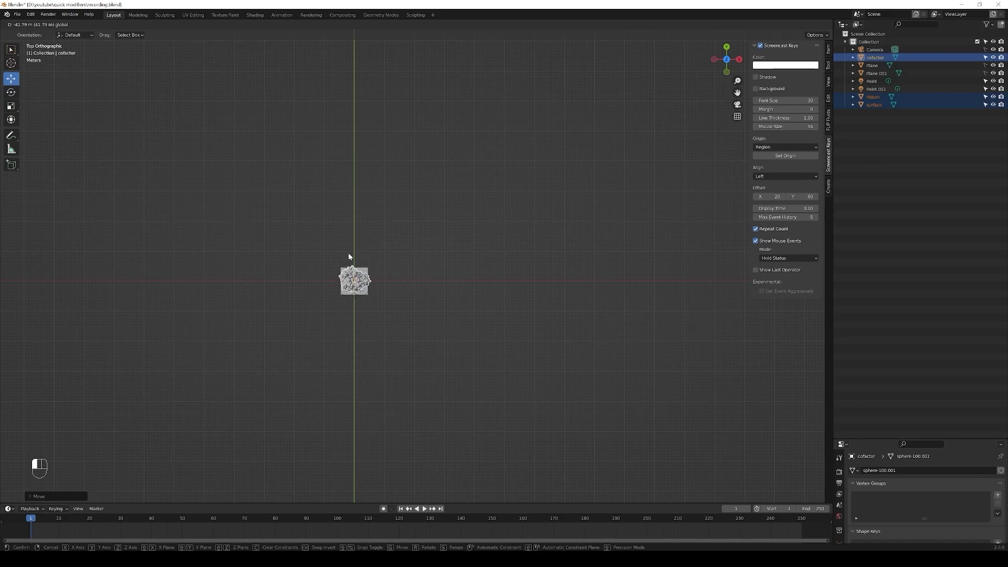
# - Scale the protein down further until it fits inside the camera frame
pyautogui.press('KP_0')
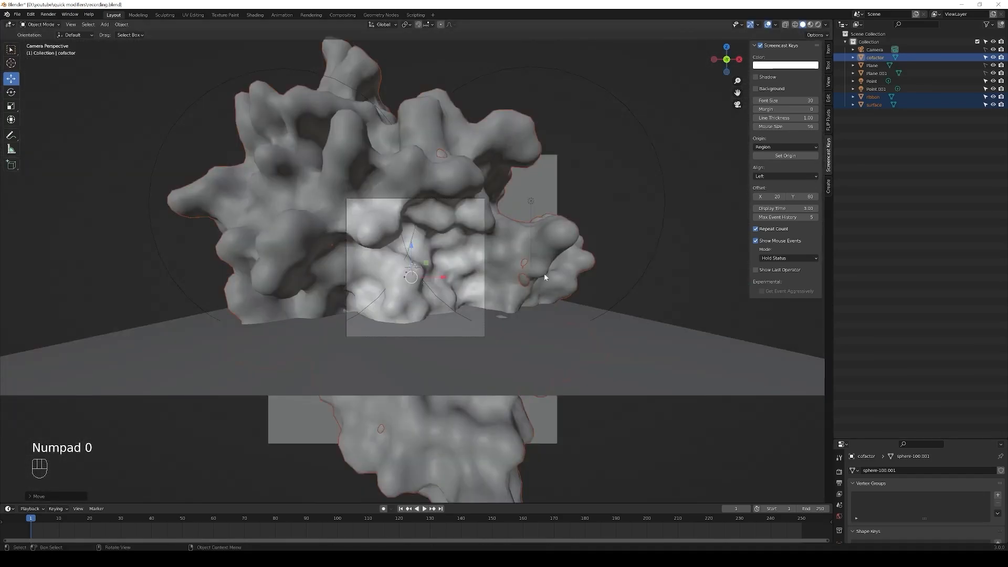
pyautogui.press('s')
pyautogui.click(445, 285)
pyautogui.scroll(3, 445, 285)
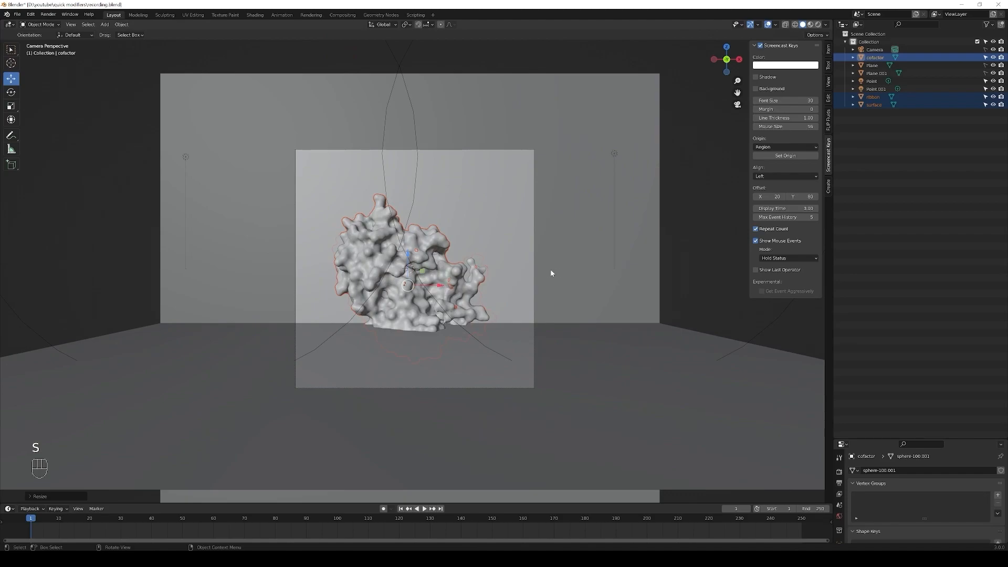
# - Move the protein forward of the back wall and up above the floor, adjusting its scale in the camera frame
pyautogui.moveTo(580, 280); pyautogui.dragTo(518, 284, button='middle')
pyautogui.scroll(-4, 517, 285)
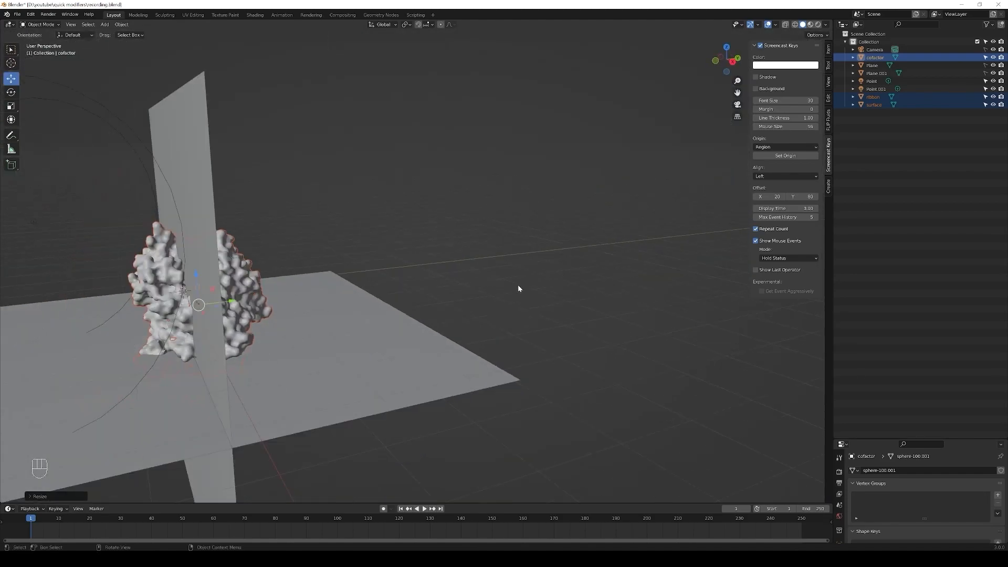
pyautogui.moveTo(267, 294); pyautogui.dragTo(188, 306)
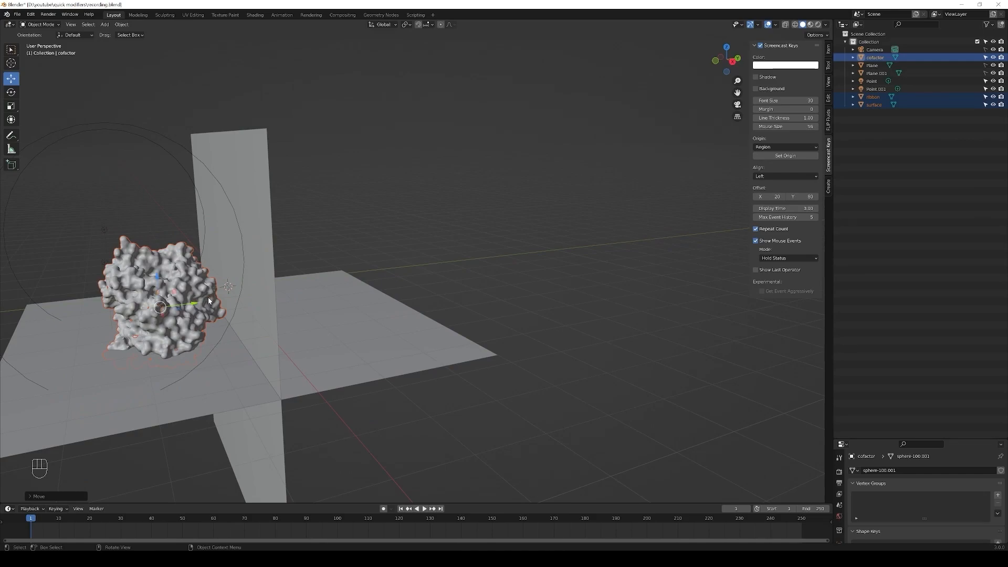
pyautogui.press('KP_0')
pyautogui.moveTo(405, 260); pyautogui.dragTo(405, 225)
pyautogui.press('s')
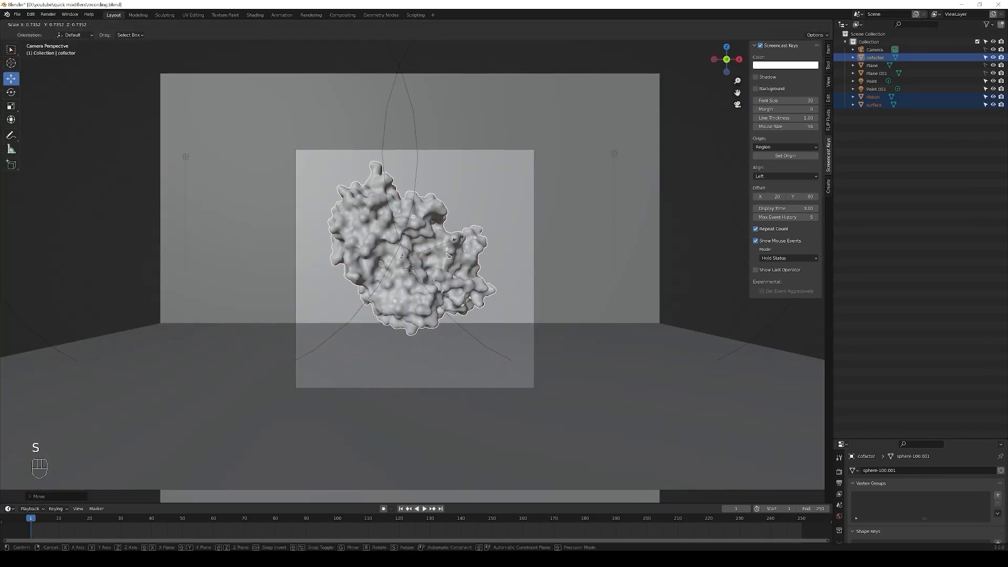
# - Rotate the protein about the Z and X axes so the pocket containing the cofactor faces the camera
pyautogui.press('r')
pyautogui.press('z')
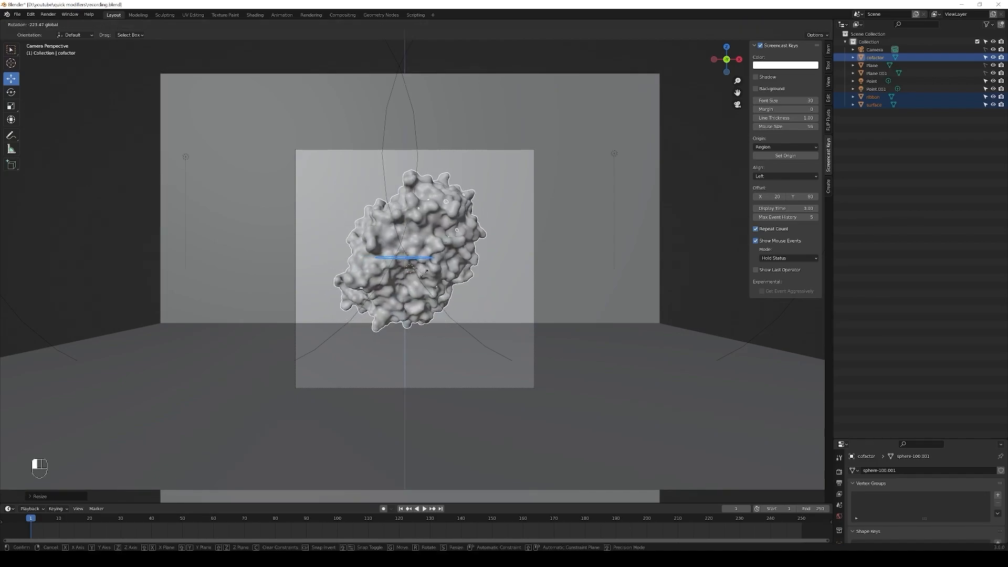
pyautogui.click(435, 259)
pyautogui.press('r')
pyautogui.press('x')
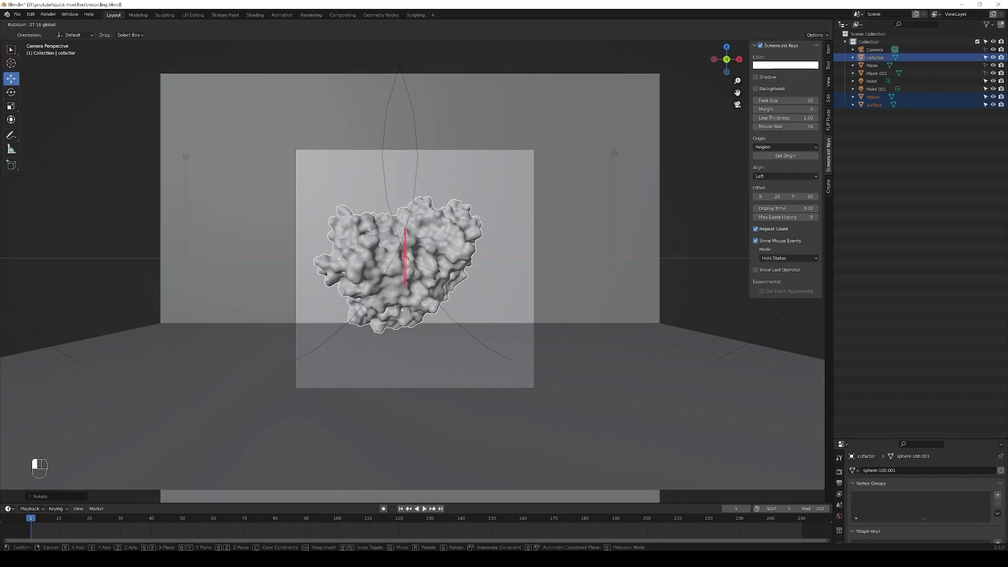
pyautogui.click(396, 204)
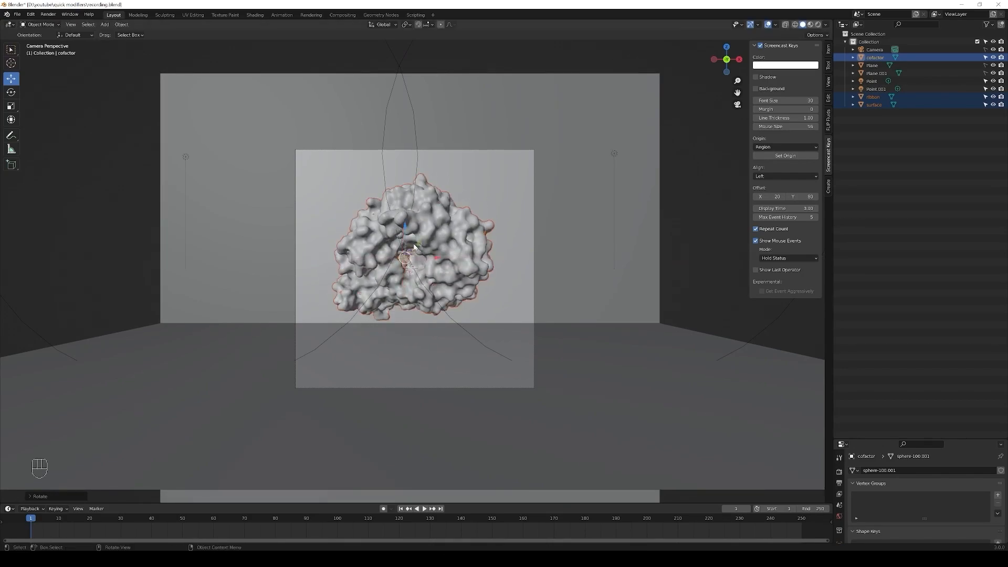
# - Lower the protein along the Z axis and fine-tune its rotation about the X axis
pyautogui.scroll(4, 416, 266)
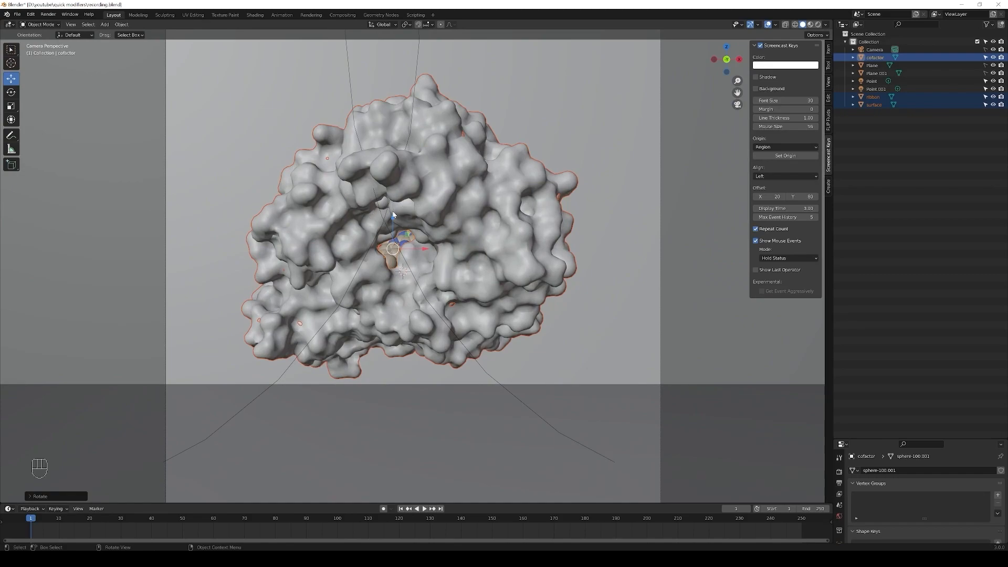
pyautogui.press('g')
pyautogui.press('z')
pyautogui.click(401, 251)
pyautogui.press('r')
pyautogui.press('x')
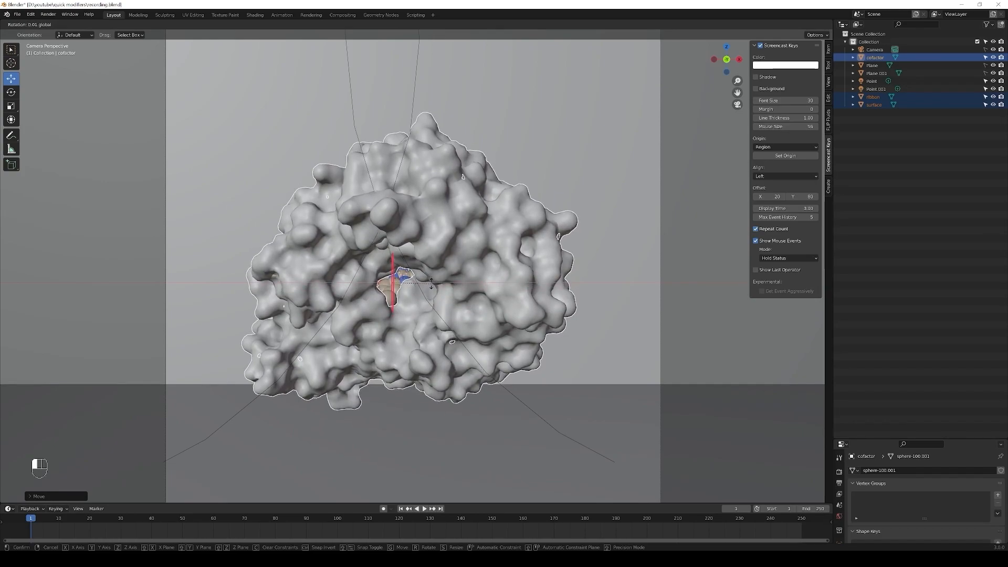
pyautogui.click(425, 297)
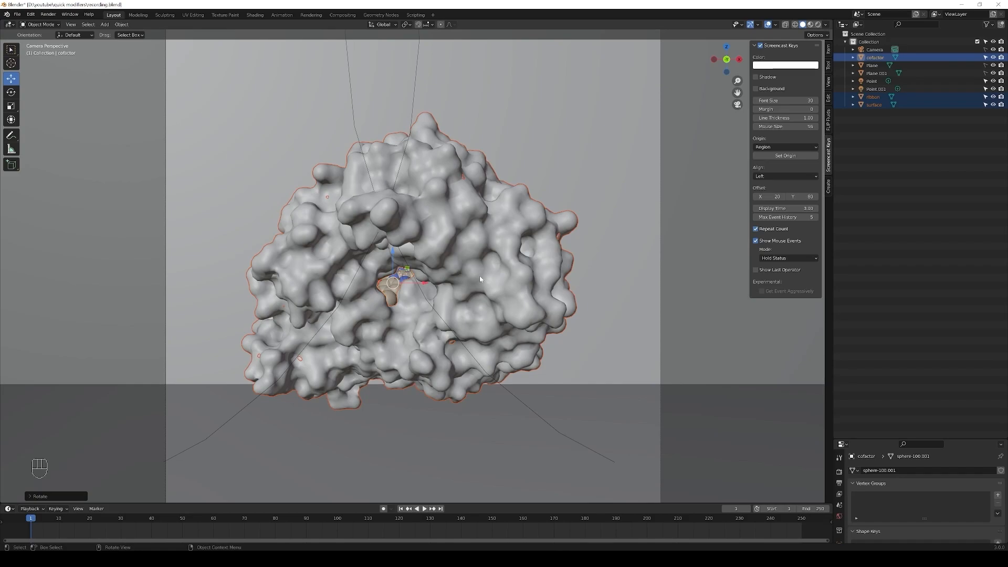
# - Rotate the protein again from a side view and raise it slightly within the camera frame
pyautogui.moveTo(566, 337); pyautogui.dragTo(351, 313, button='middle')
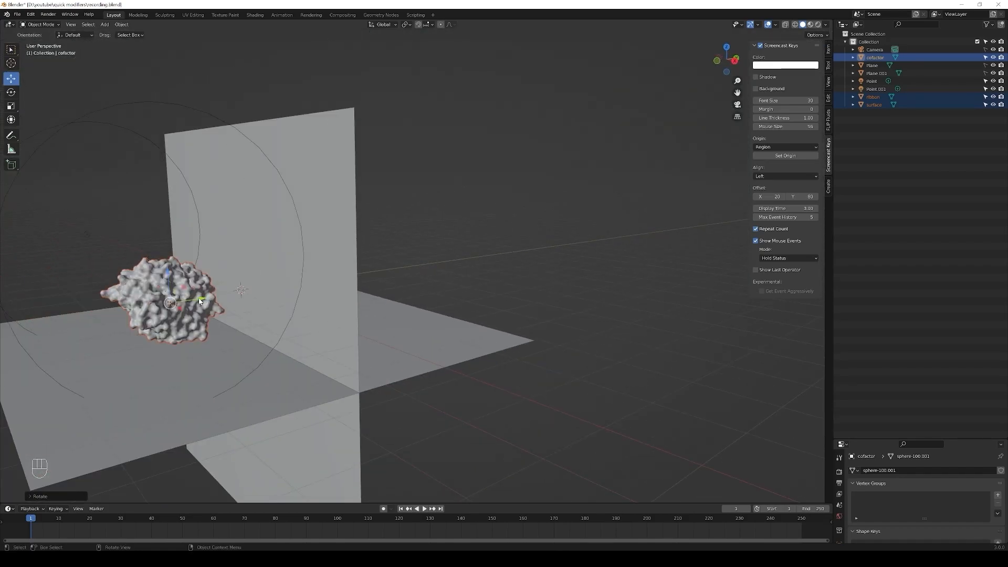
pyautogui.moveTo(202, 301); pyautogui.dragTo(211, 315)
pyautogui.press('r')
pyautogui.press('KP_0')
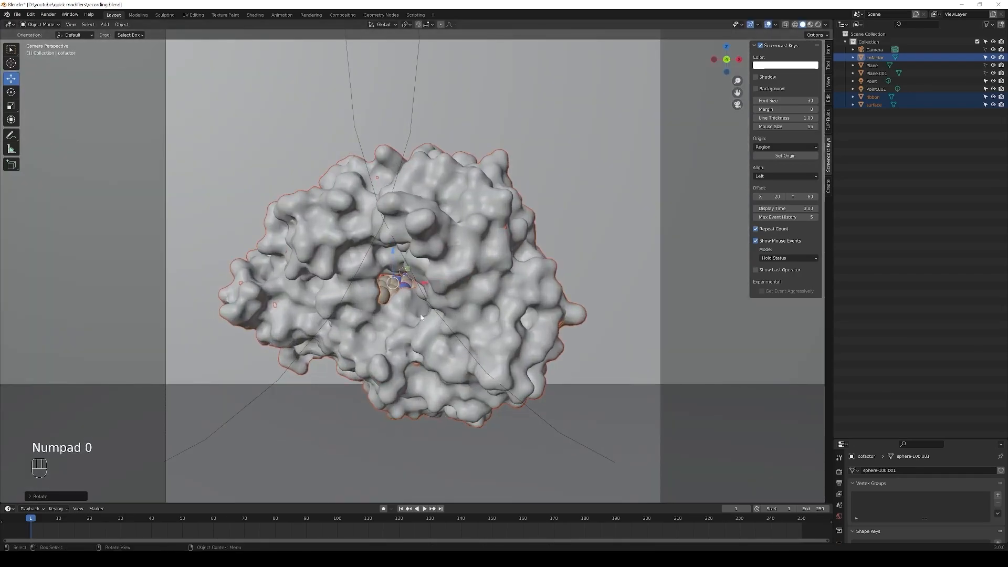
pyautogui.moveTo(392, 251); pyautogui.dragTo(397, 242)
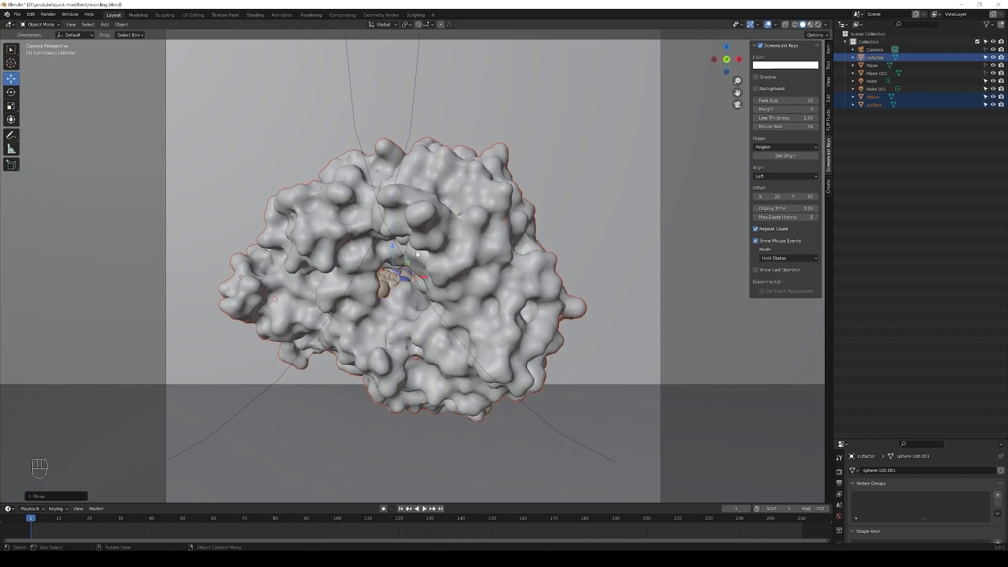
# - Switch the viewport to rendered shading and deselect the protein to preview the lit scene through the camera
pyautogui.press('z')
pyautogui.click(415, 208)
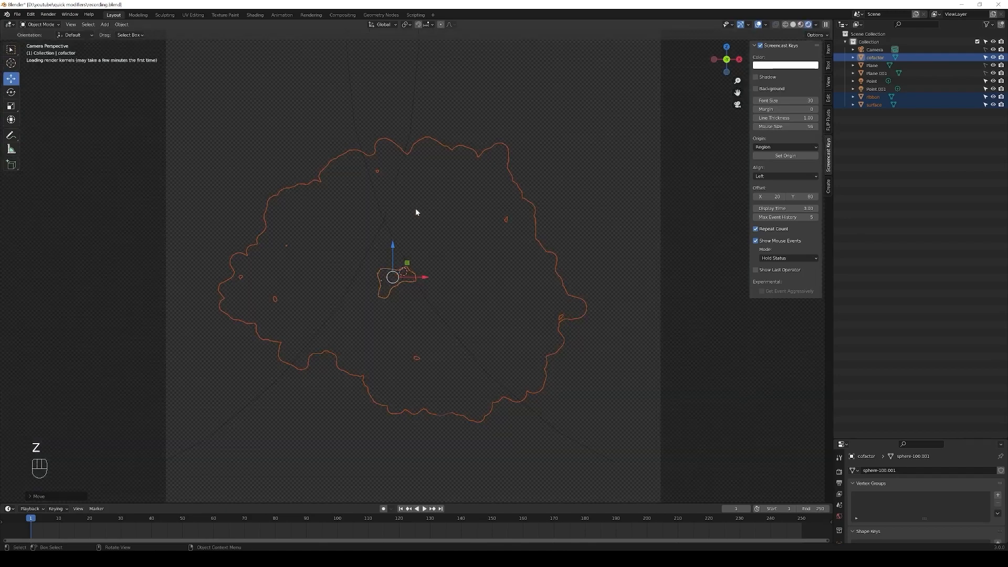
pyautogui.click(699, 314)
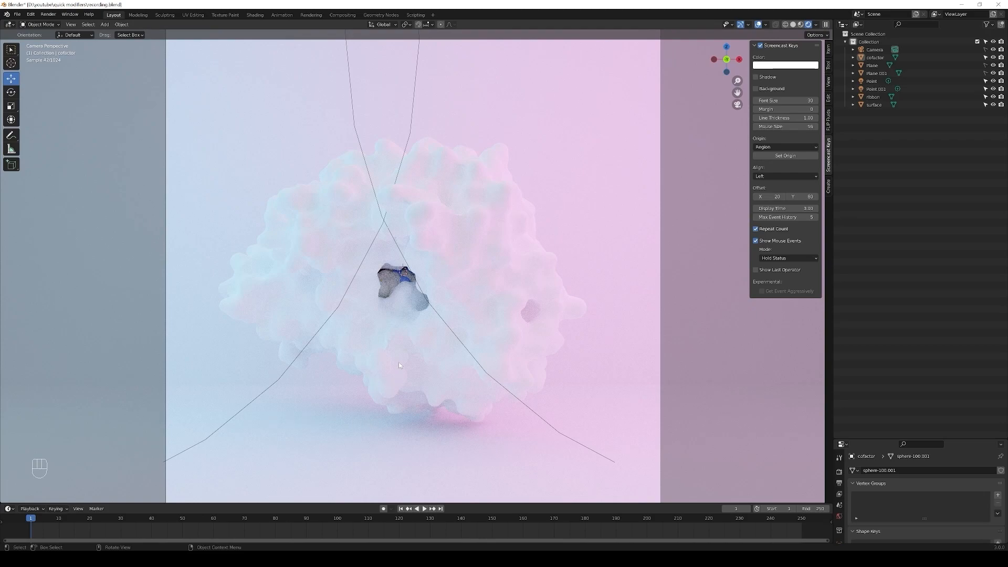
pyautogui.scroll(-4, 399, 364)
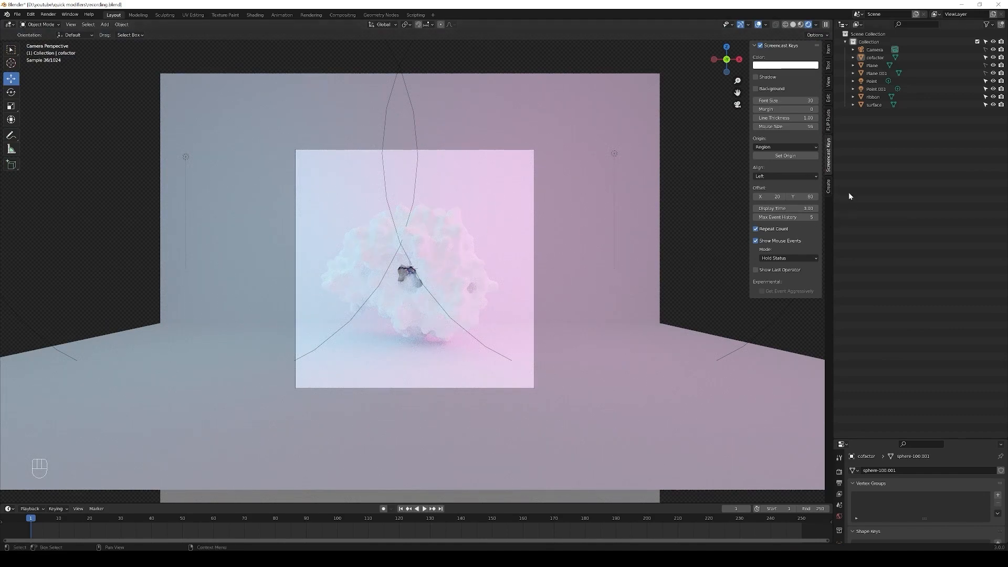
# - Show the Dynamic Sky settings and look up the add-on in the preferences by searching for "sky"
pyautogui.click(828, 189)
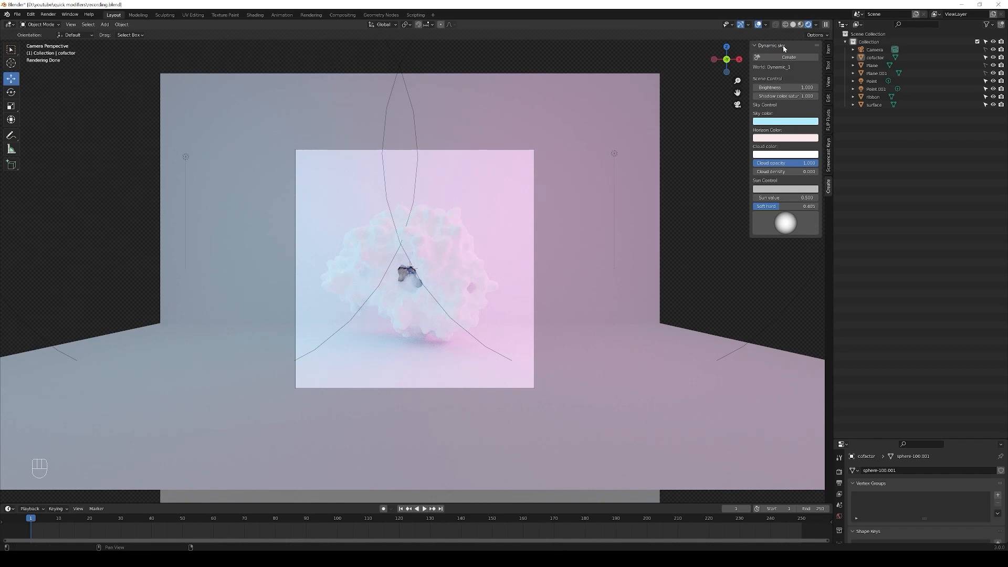
pyautogui.click(31, 14)
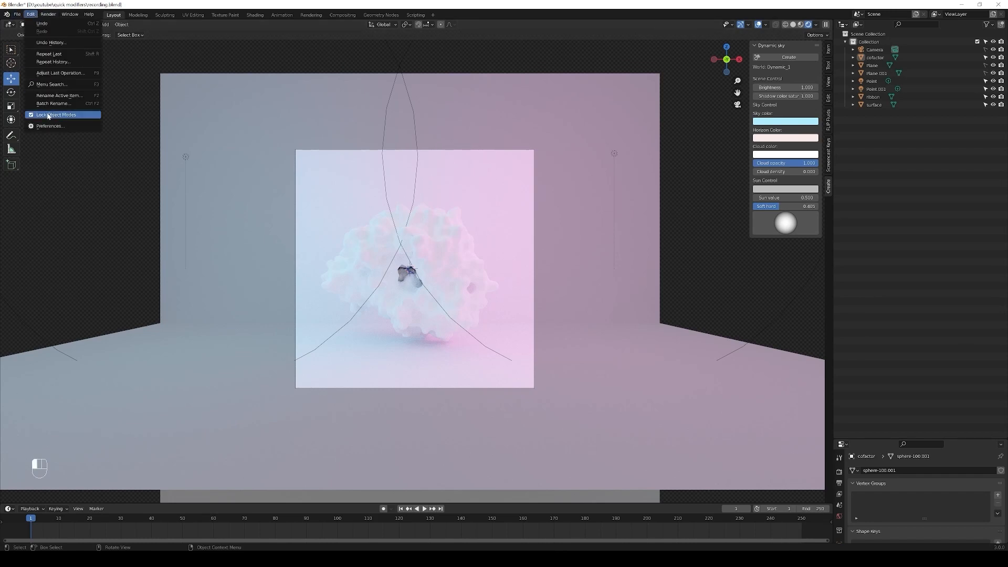
pyautogui.click(50, 126)
pyautogui.click(211, 38)
pyautogui.write('sky')
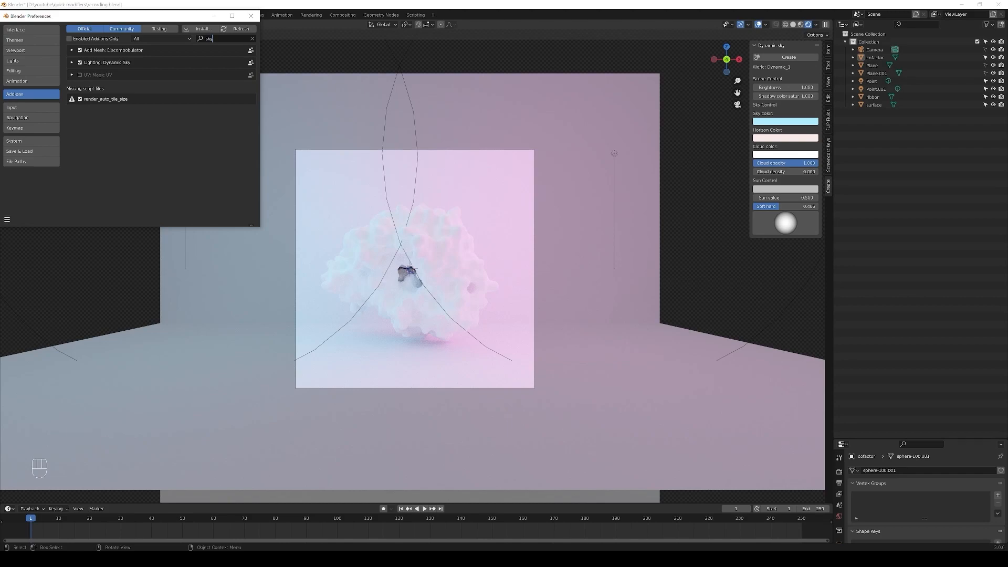
pyautogui.click(214, 16)
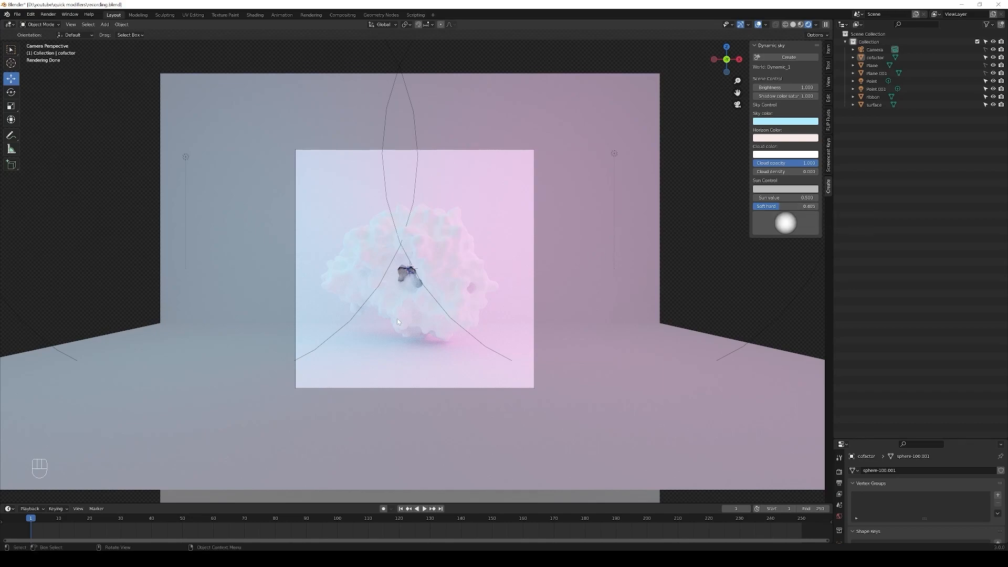
# - Switch the viewport to solid shading, select the protein surface and hide the cofactor and ribbon objects
pyautogui.scroll(4, 416, 298)
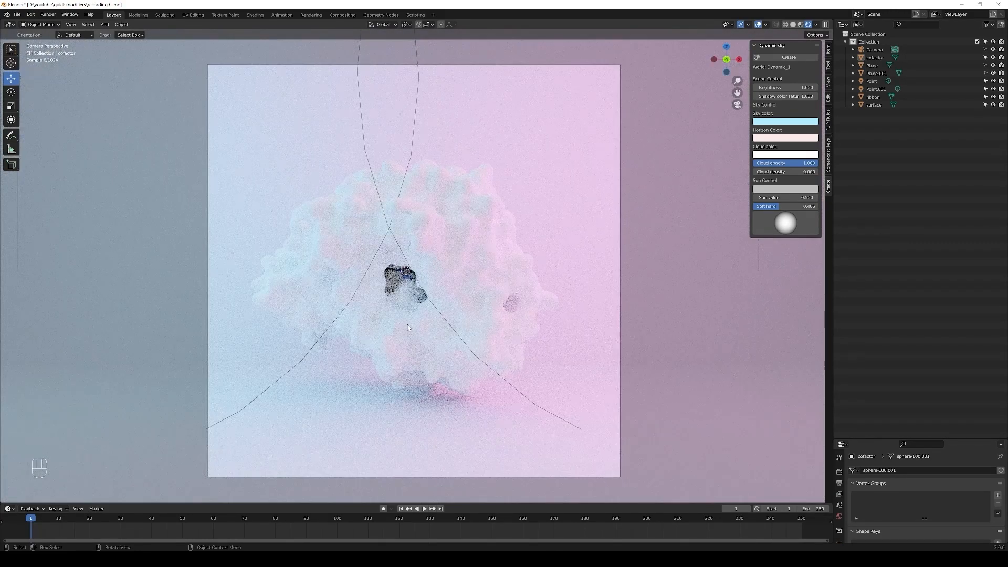
pyautogui.press('z')
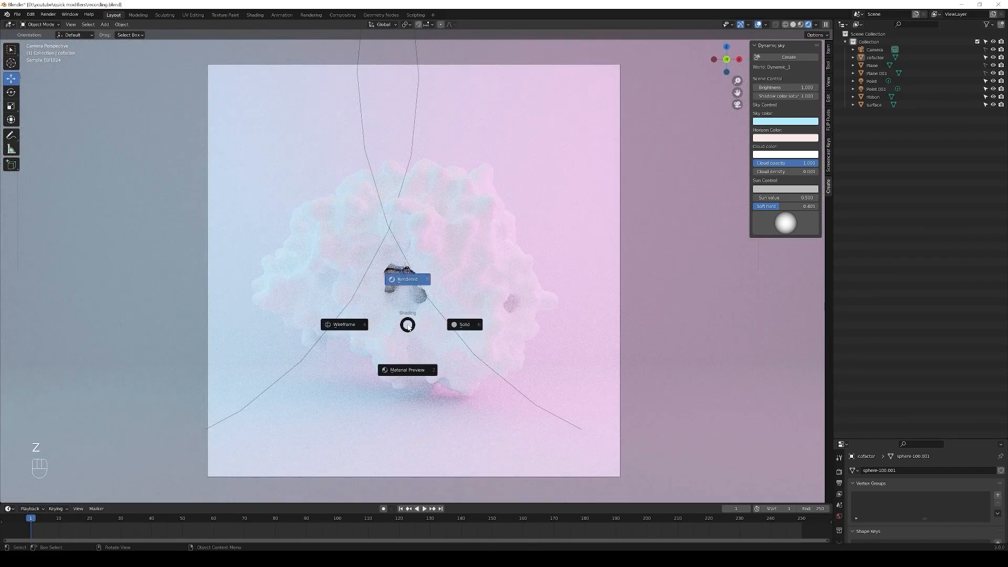
pyautogui.click(464, 324)
pyautogui.click(460, 300)
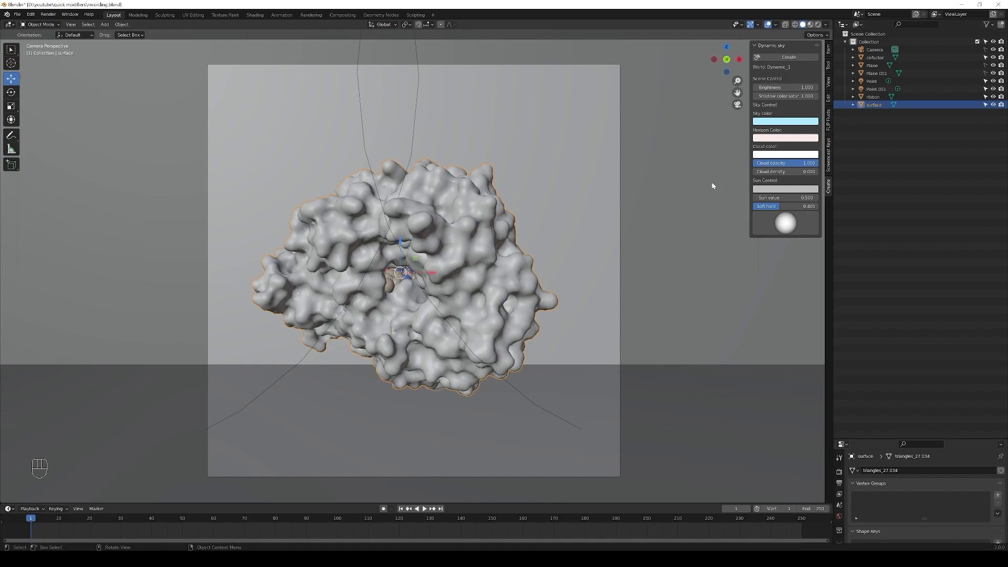
pyautogui.click(993, 57)
pyautogui.click(993, 97)
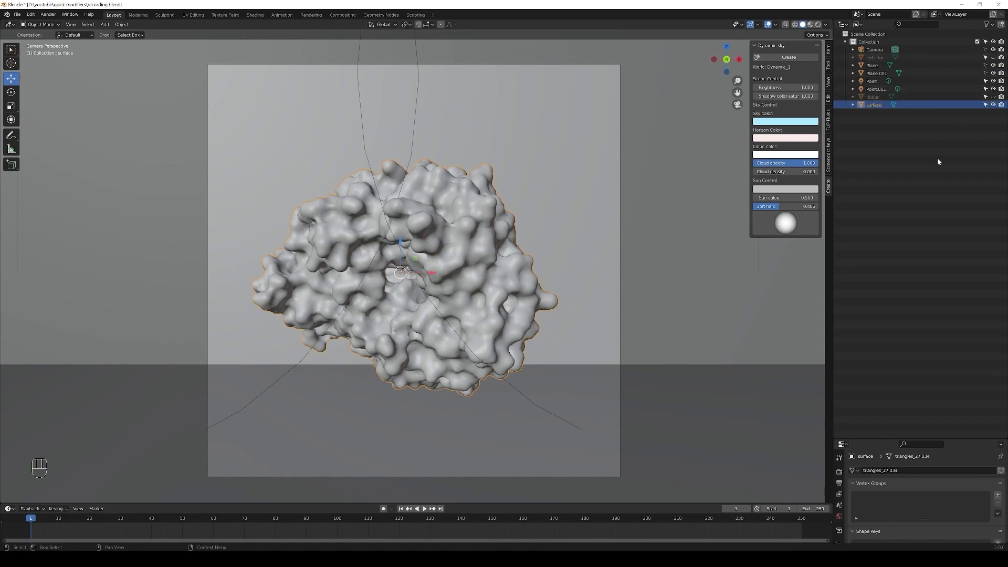
# - Examine the surface's internal mesh fragments in wireframe shading from another angle, ending in the camera view with solid shading
pyautogui.scroll(1, 432, 253)
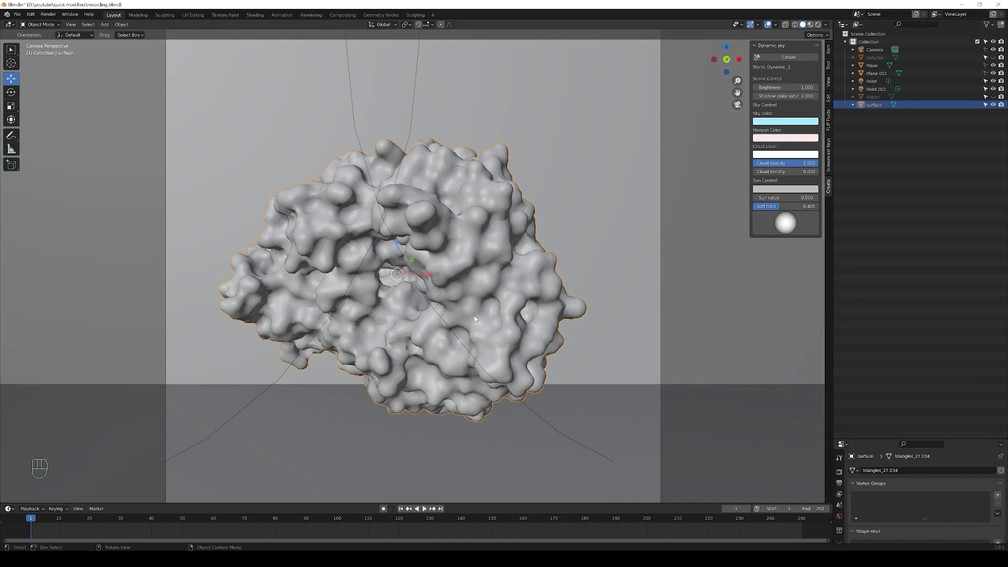
pyautogui.press('z')
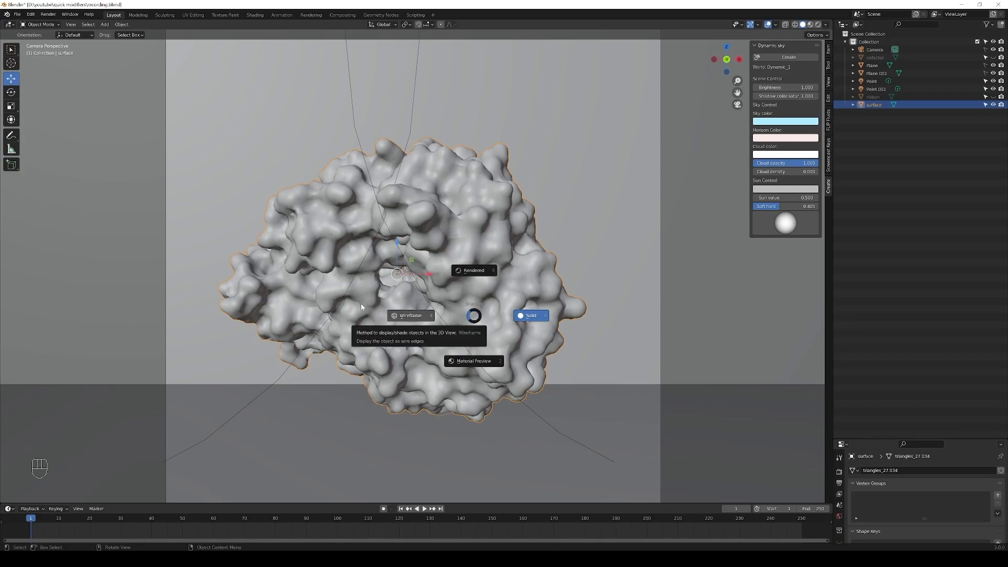
pyautogui.click(410, 316)
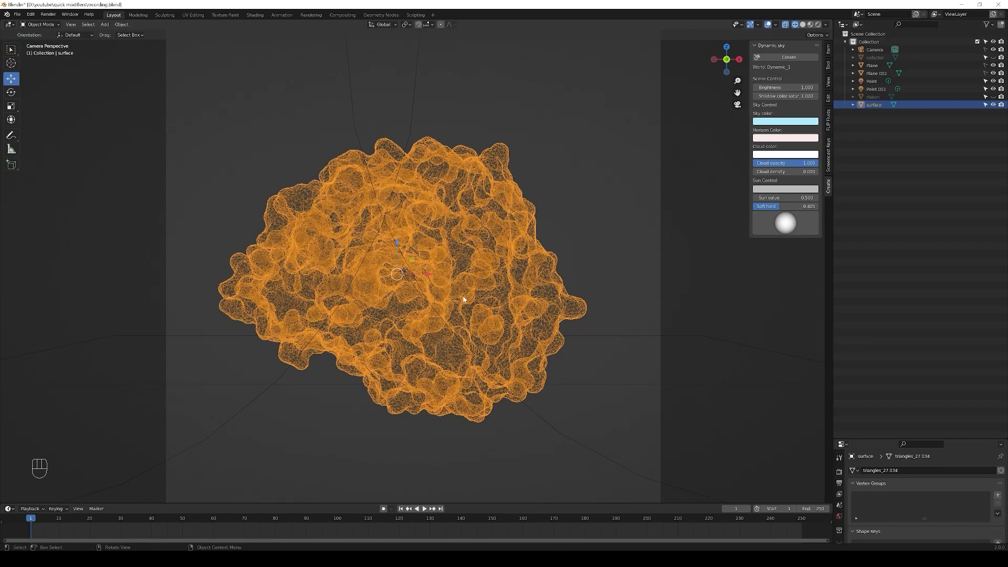
pyautogui.moveTo(549, 334); pyautogui.dragTo(526, 332, button='middle')
pyautogui.keyDown('shift'); pyautogui.moveTo(335, 247); pyautogui.dragTo(459, 265, button='middle'); pyautogui.keyUp('shift')
pyautogui.scroll(2, 496, 275)
pyautogui.keyDown('shift'); pyautogui.moveTo(652, 292); pyautogui.dragTo(617, 280, button='middle'); pyautogui.keyUp('shift')
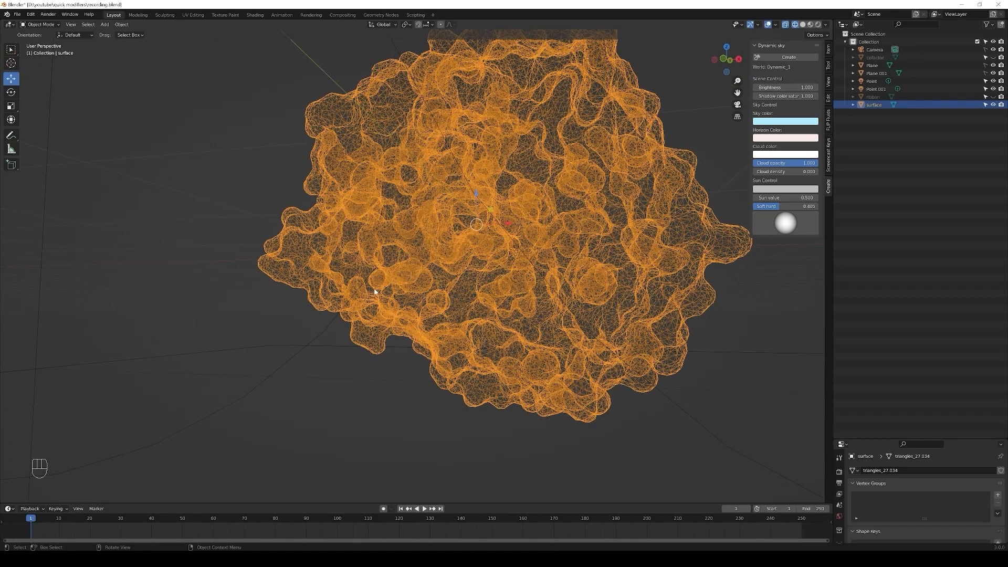
pyautogui.press('KP_0')
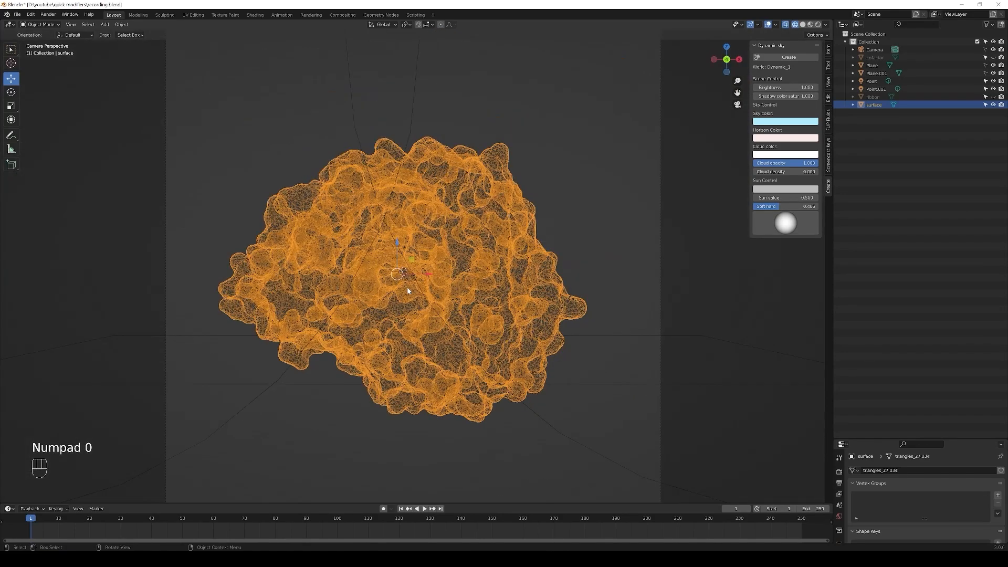
pyautogui.press('z')
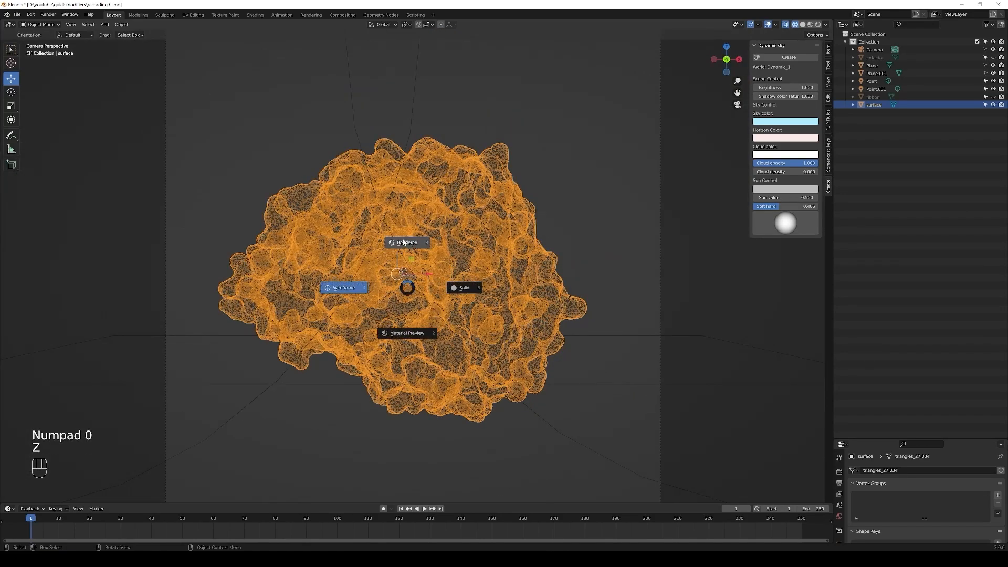
pyautogui.click(462, 289)
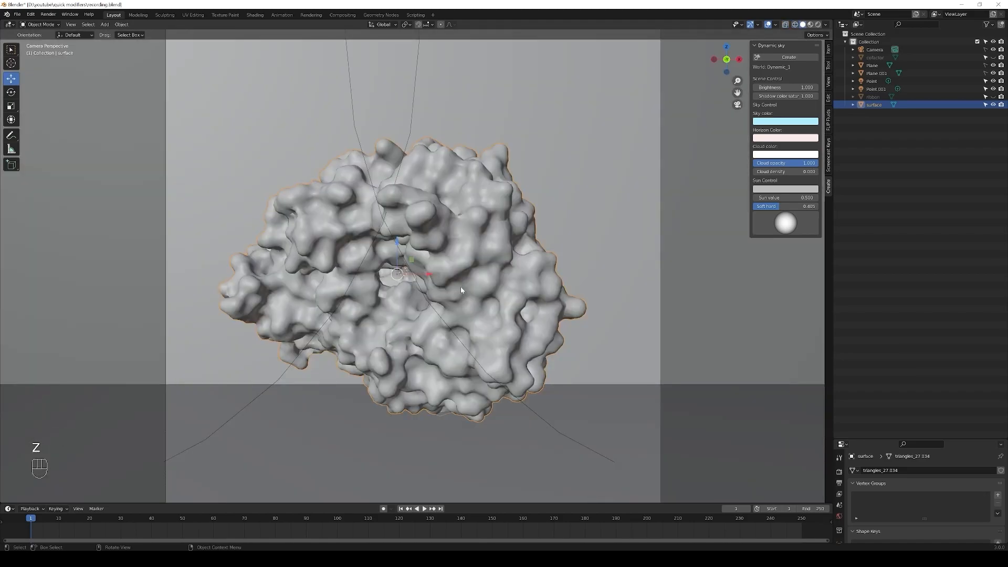
# - Separate the whole surface mesh by loose parts and hide the main outer surface object
pyautogui.press('Tab')
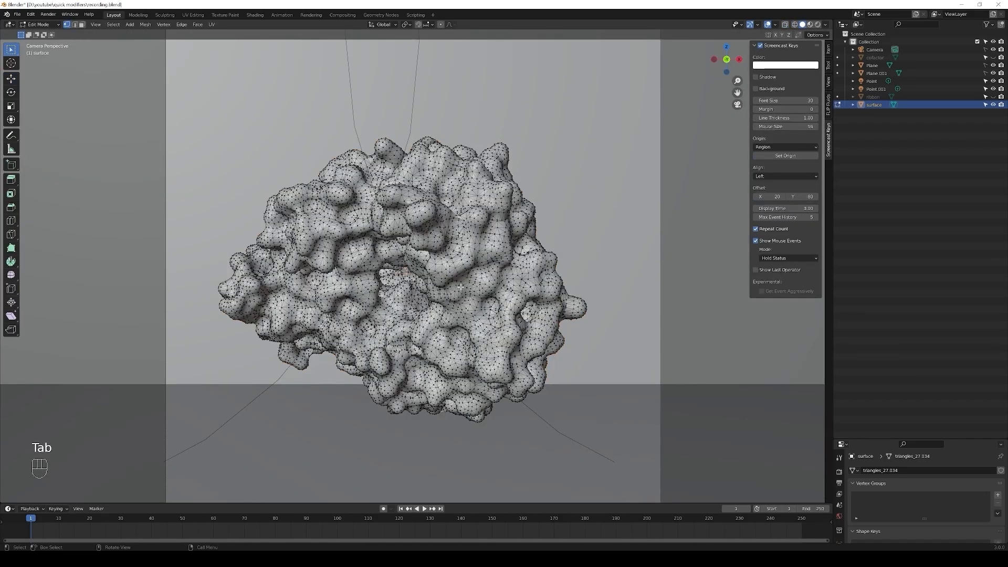
pyautogui.press('a')
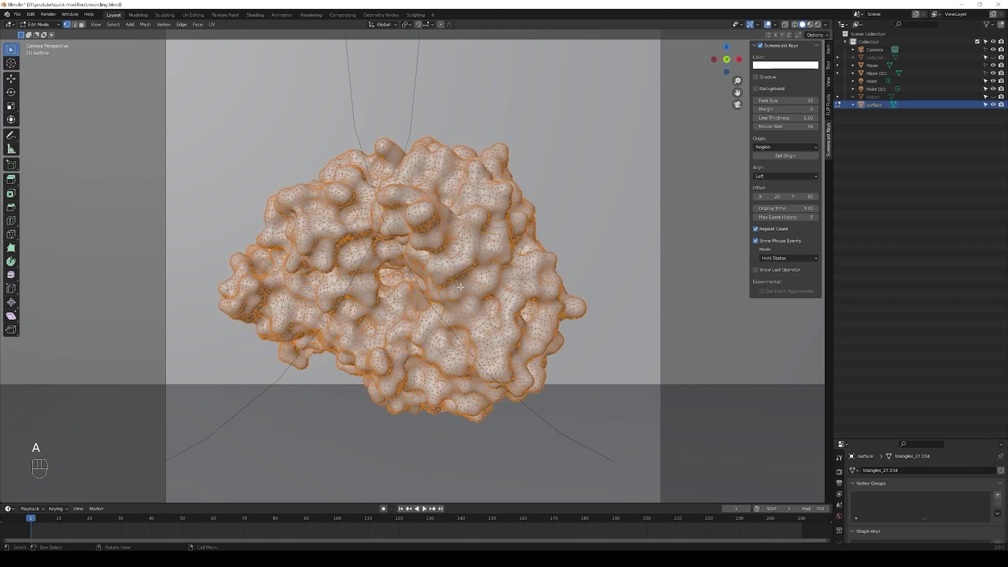
pyautogui.press('p')
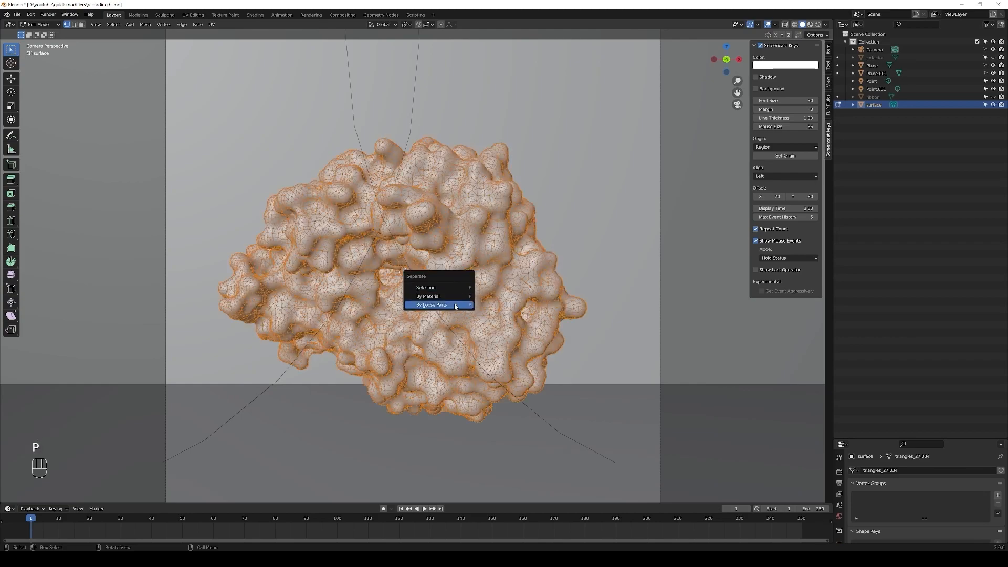
pyautogui.click(454, 306)
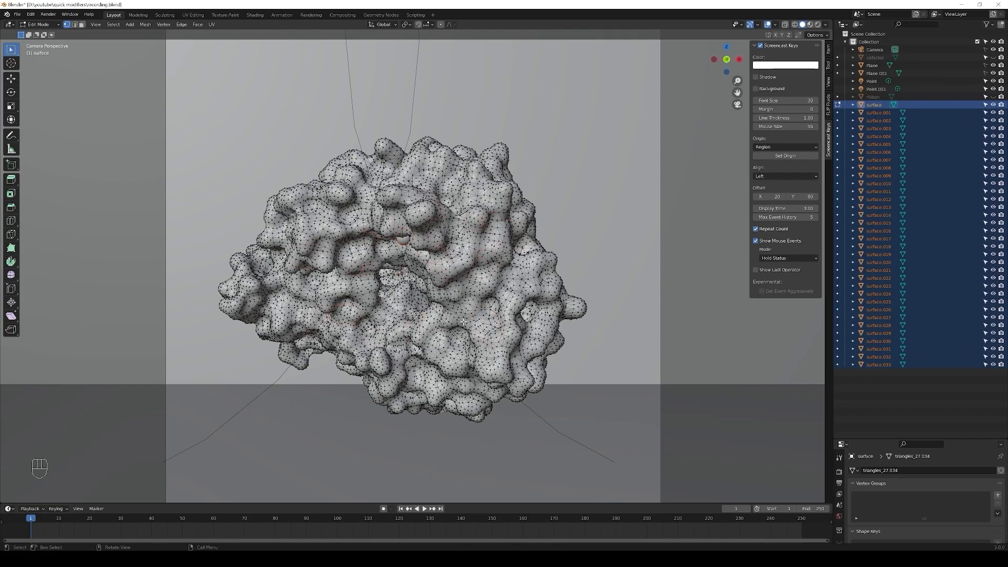
pyautogui.press('Tab')
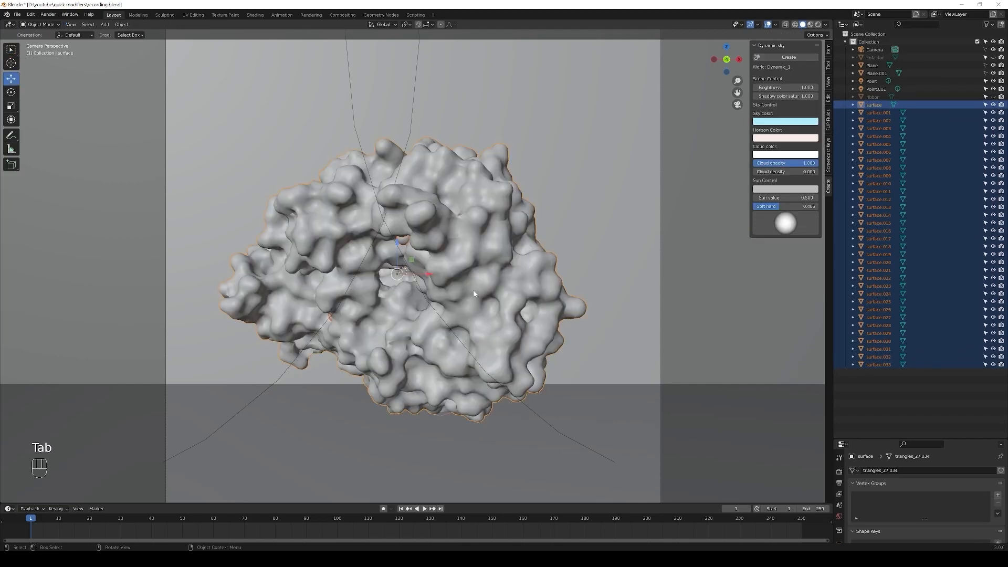
pyautogui.click(492, 259)
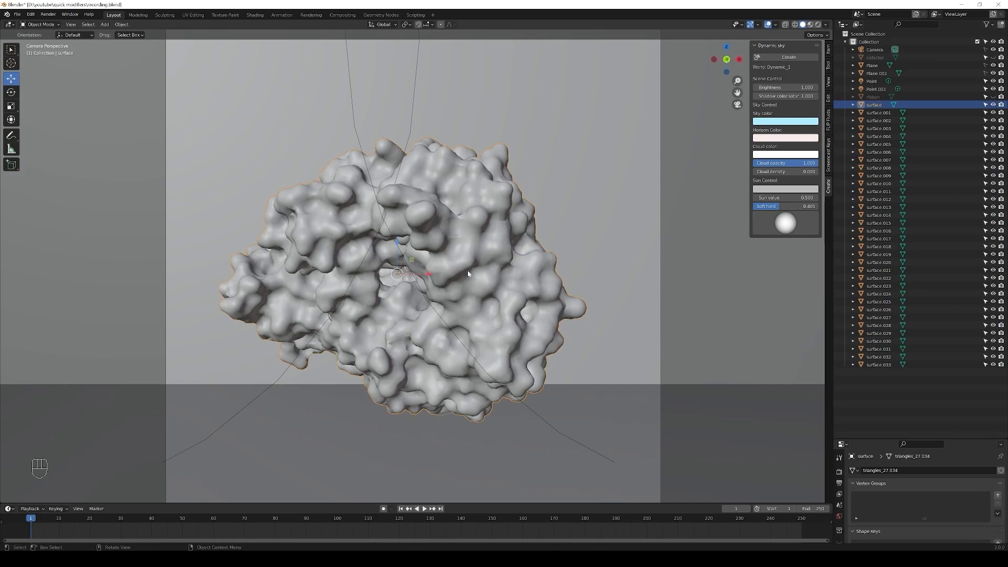
pyautogui.click(993, 105)
# - Make the two point lights unselectable and delete all the loose fragments separated from the surface
pyautogui.moveTo(219, 174); pyautogui.dragTo(575, 363)
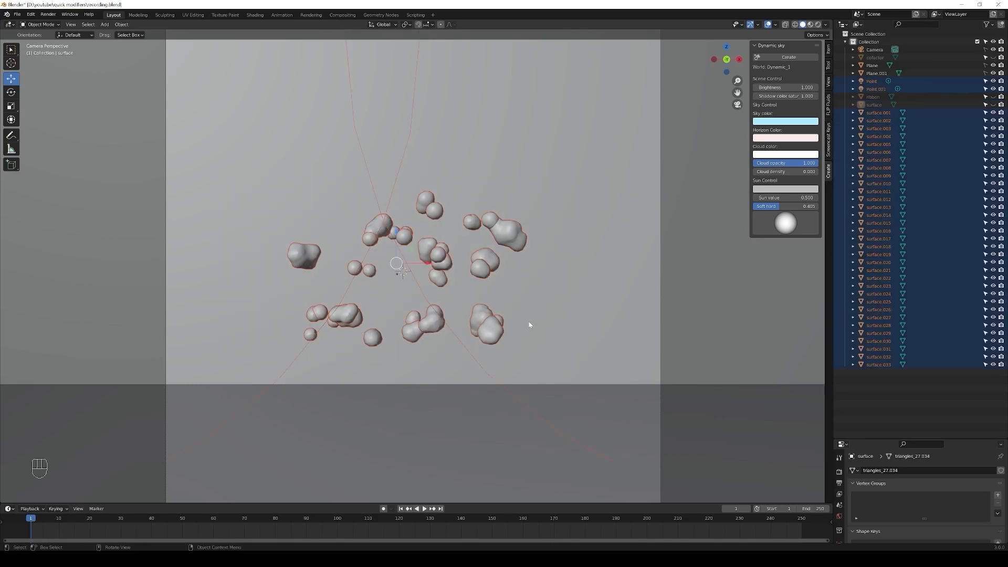
pyautogui.scroll(-4, 529, 325)
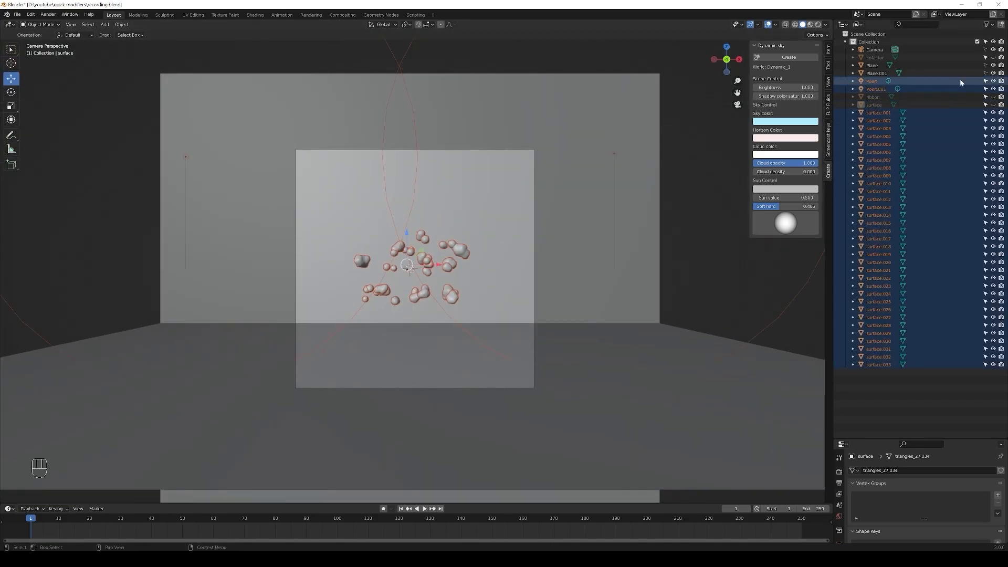
pyautogui.click(985, 80)
pyautogui.click(985, 89)
pyautogui.scroll(2, 380, 300)
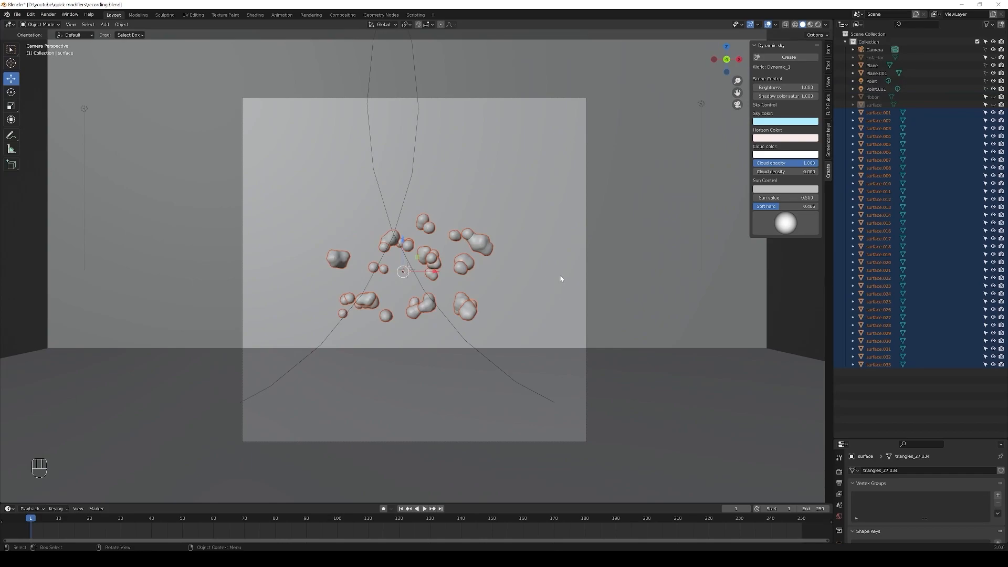
pyautogui.press('x')
pyautogui.click(394, 292)
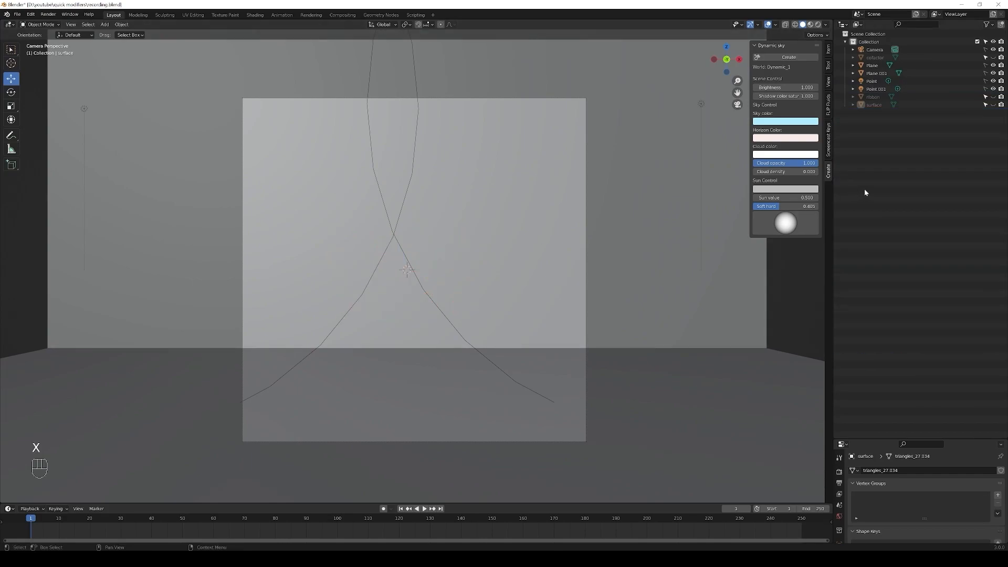
# - Unhide the surface, ribbon and cofactor objects and check the protein through the camera
pyautogui.moveTo(992, 105); pyautogui.dragTo(993, 97)
pyautogui.click(993, 57)
pyautogui.scroll(3, 405, 230)
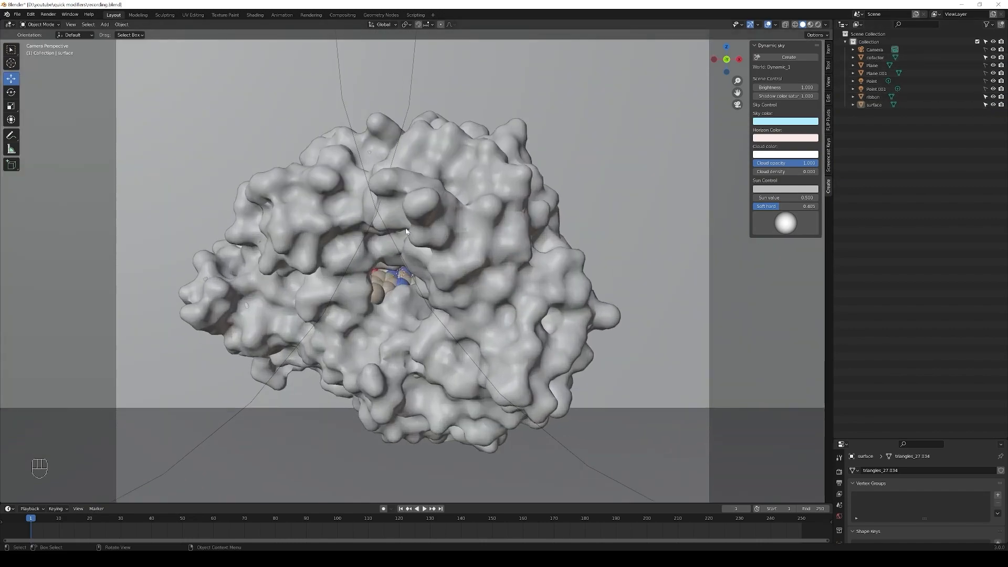
pyautogui.scroll(1, 318, 325)
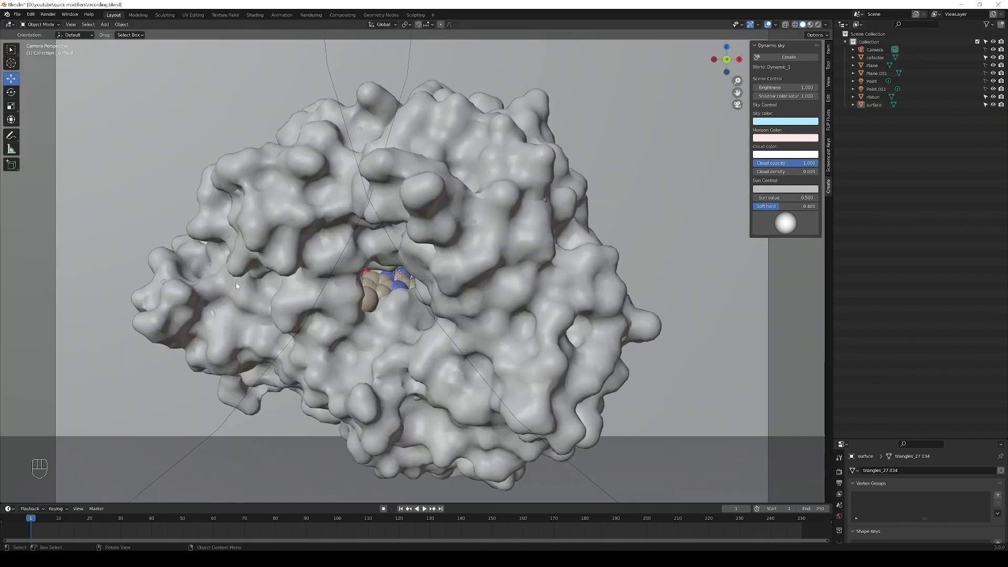
pyautogui.scroll(-2, 236, 285)
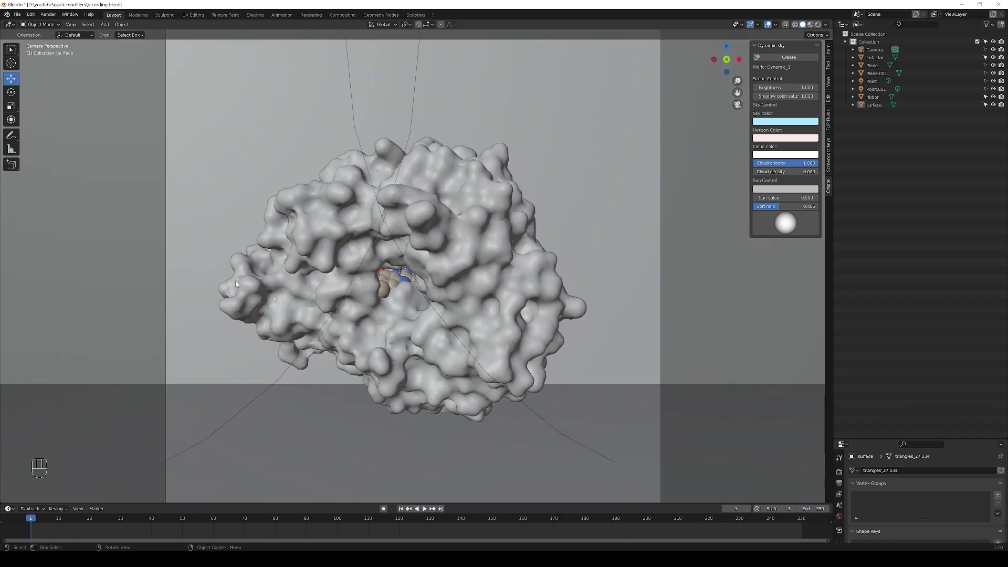
# - Enlarge the properties editor, add a Wireframe modifier to the surface object and deselect it to inspect the mesh
pyautogui.click(304, 231)
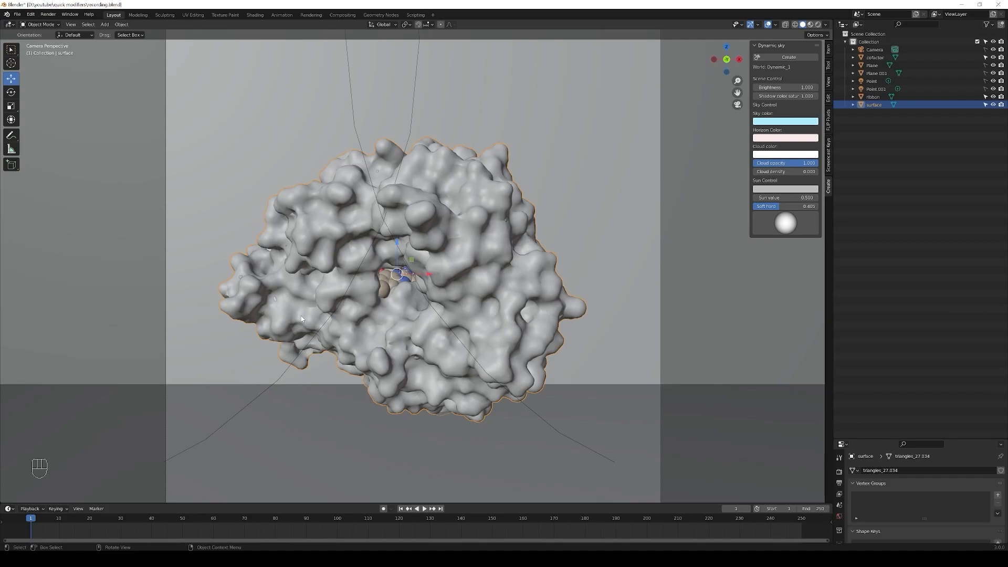
pyautogui.moveTo(878, 439); pyautogui.dragTo(874, 123)
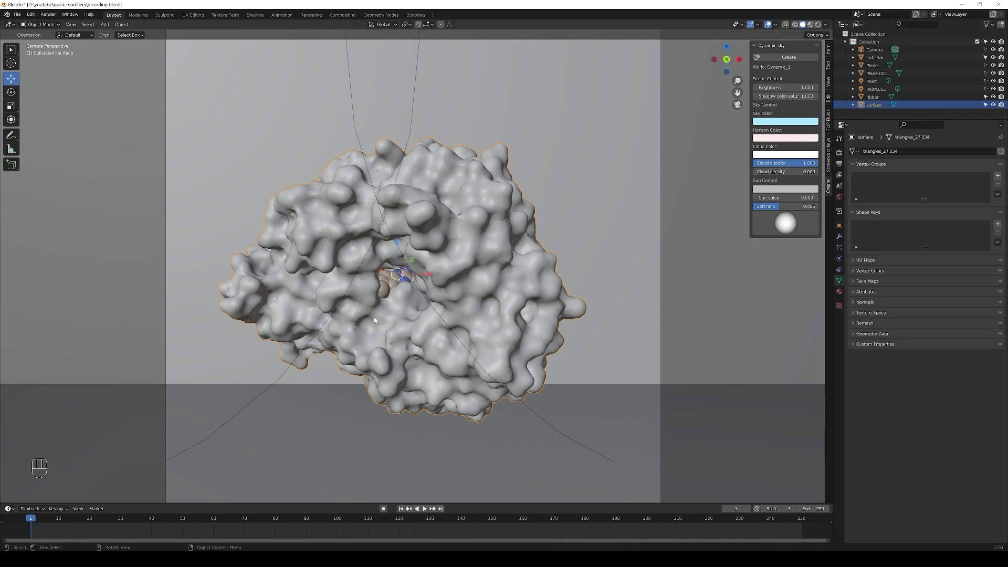
pyautogui.click(840, 237)
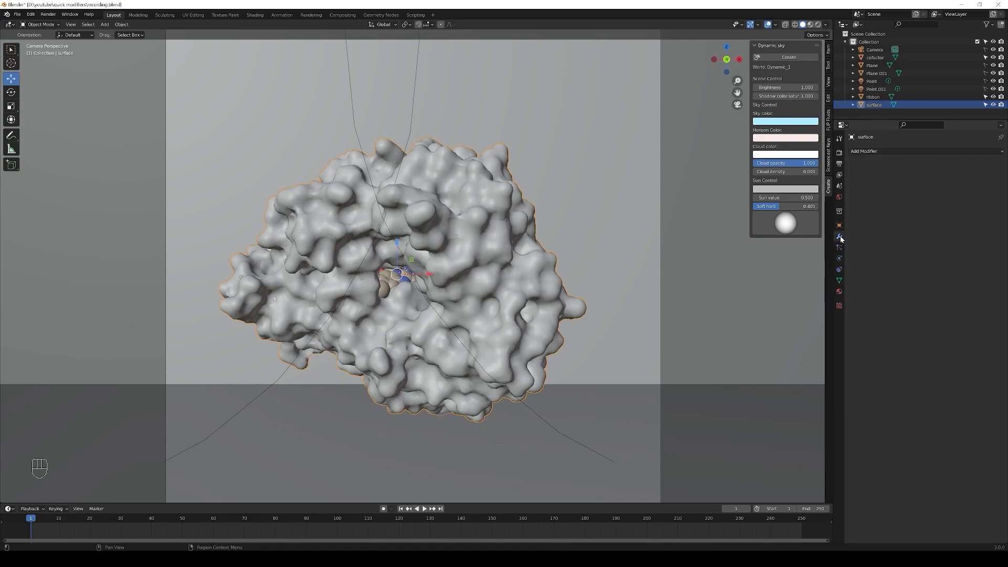
pyautogui.click(904, 152)
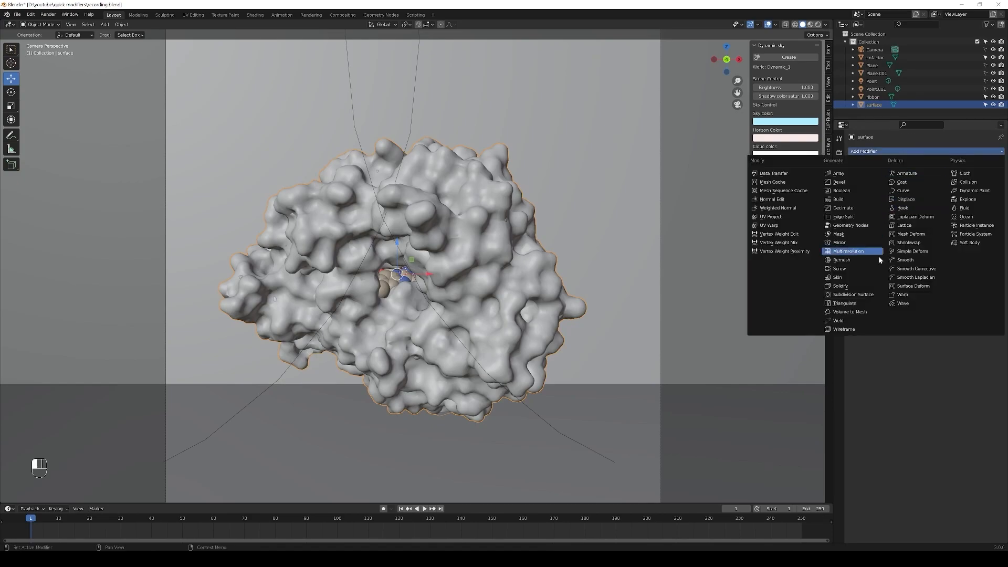
pyautogui.click(840, 329)
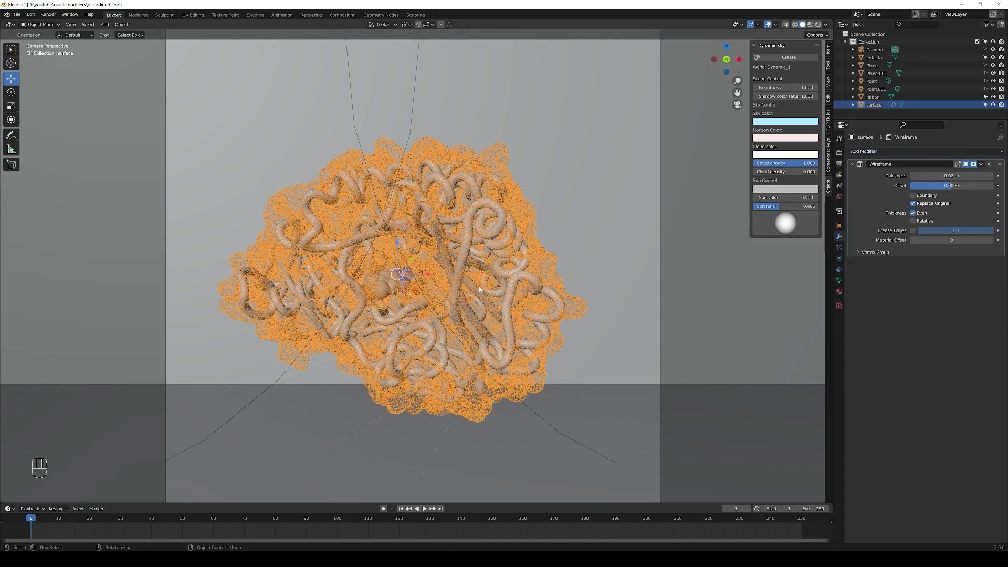
pyautogui.scroll(5, 479, 288)
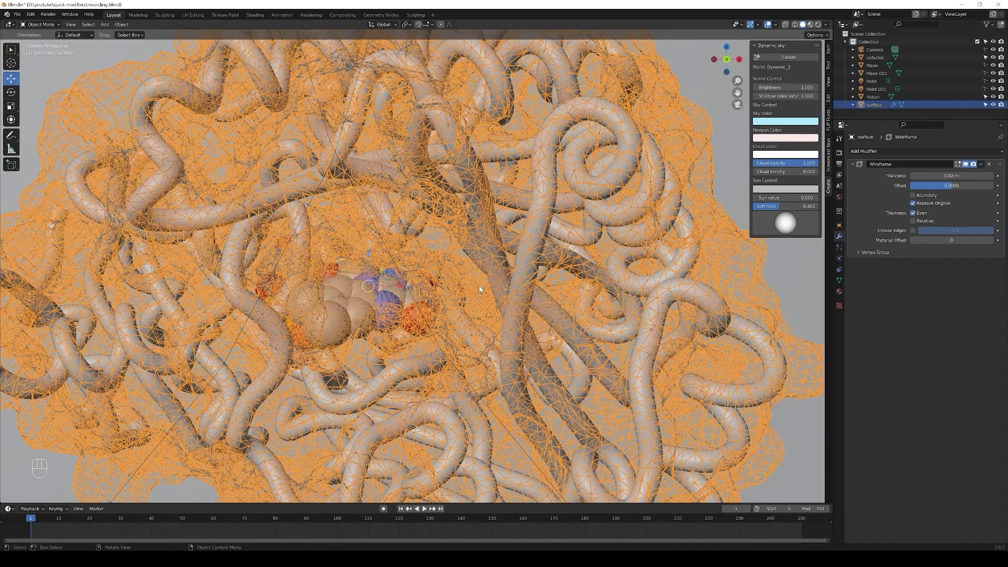
pyautogui.scroll(-7, 479, 288)
pyautogui.click(754, 261)
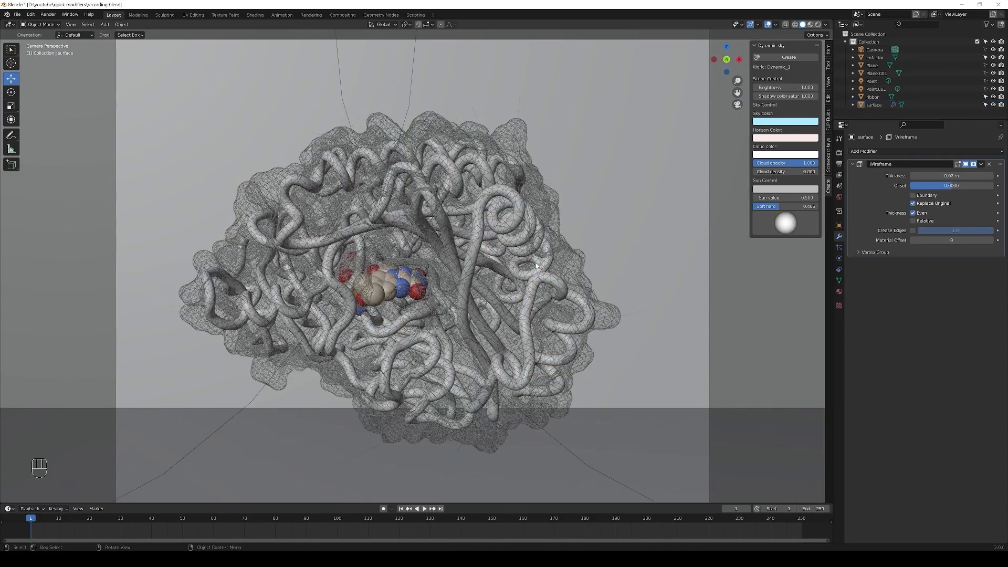
# - Switch the viewport to rendered shading to preview the wireframe surface through the camera
pyautogui.press('z')
pyautogui.click(538, 221)
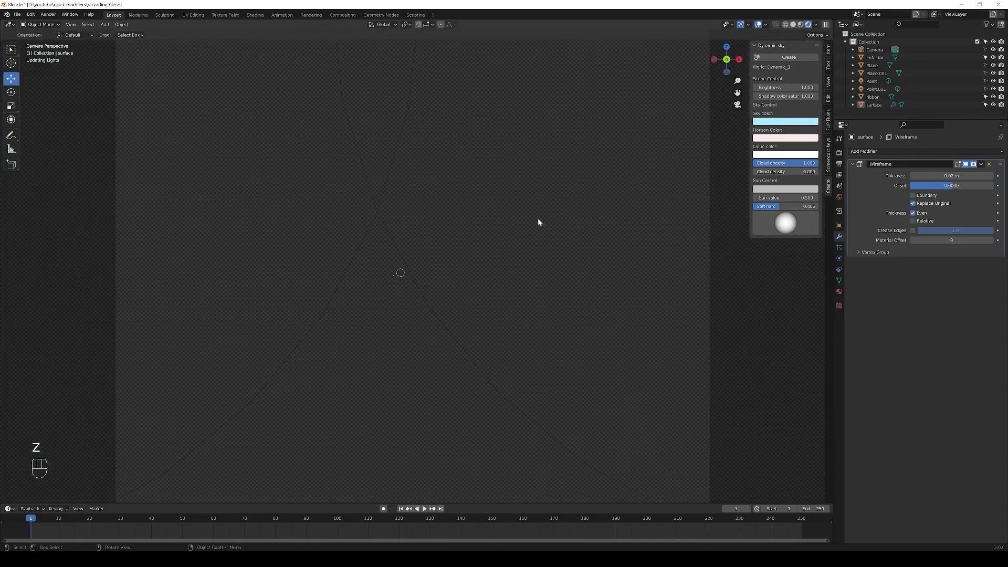
pyautogui.scroll(-2, 462, 286)
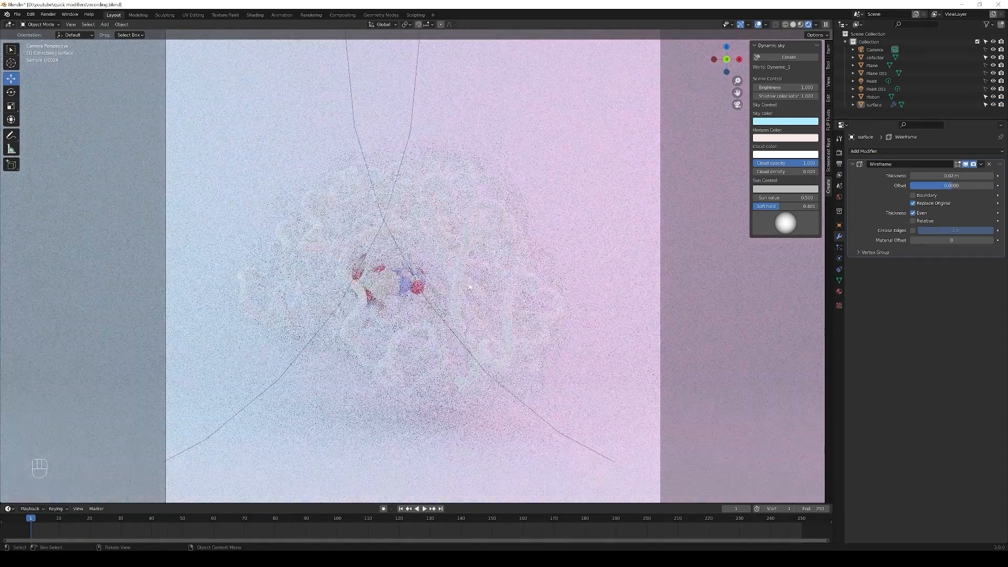
# - Darken the surface material's base colour to a neutral grey of about 0.23 RGB and deselect the surface
pyautogui.click(520, 212)
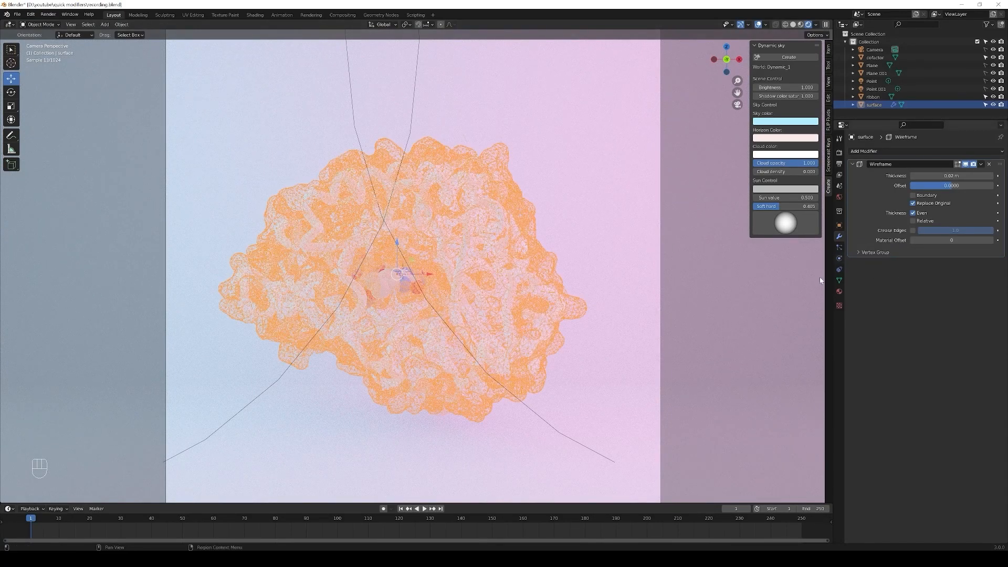
pyautogui.click(839, 290)
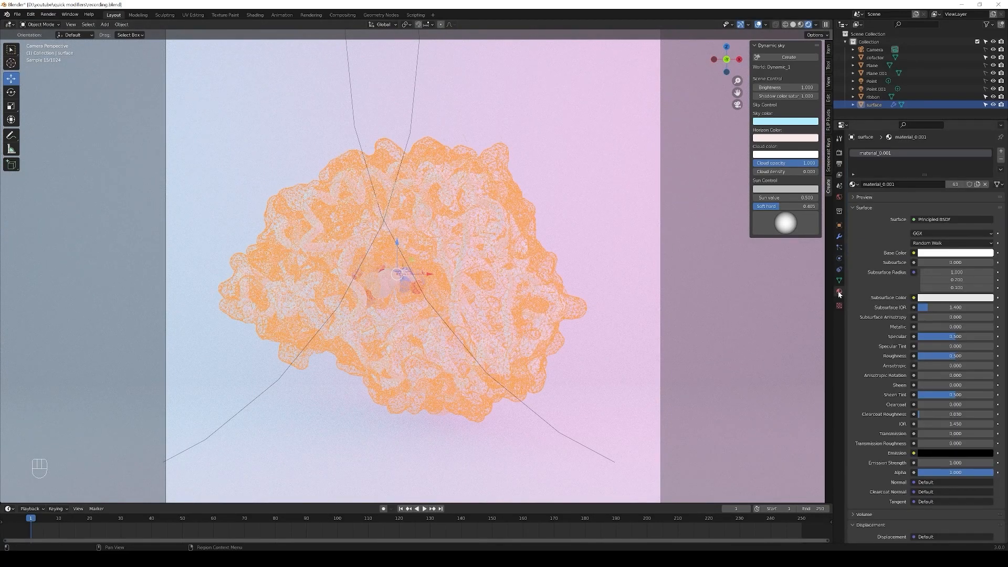
pyautogui.click(949, 253)
pyautogui.moveTo(987, 160); pyautogui.dragTo(987, 168)
pyautogui.click(694, 325)
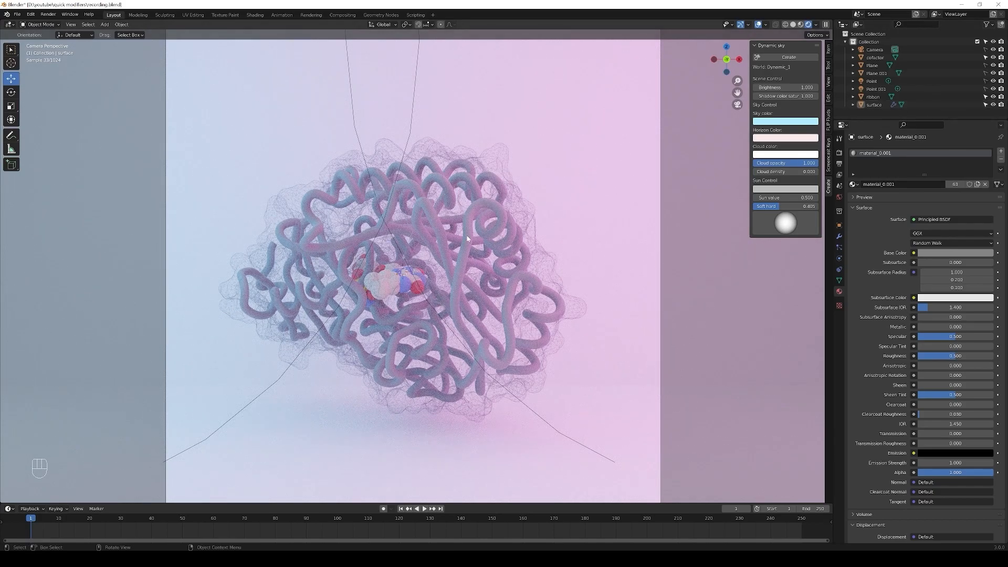
# - Set the surface's Wireframe modifier thickness to 0.2 m and deselect the surface to inspect the render
pyautogui.click(489, 155)
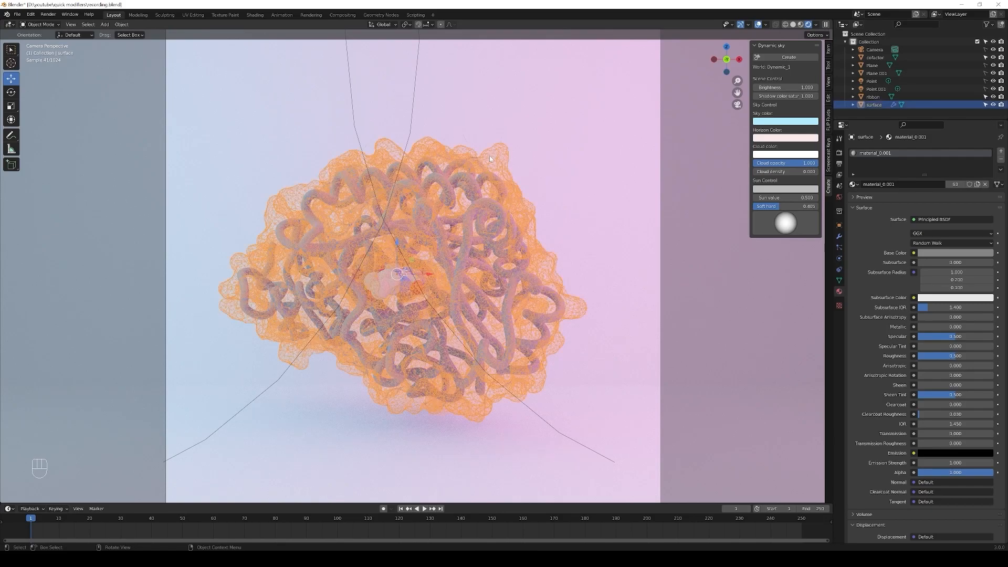
pyautogui.click(839, 237)
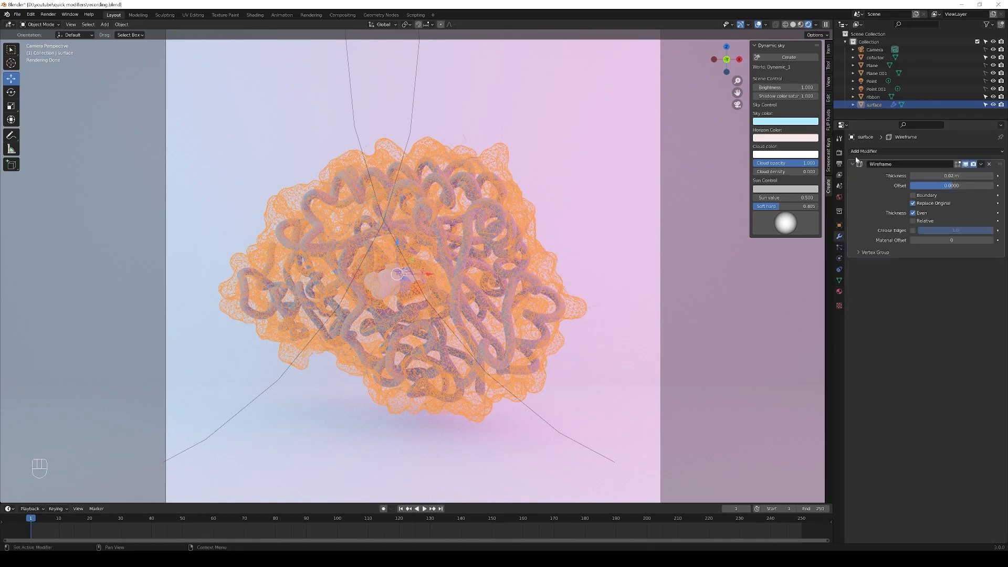
pyautogui.click(928, 176)
pyautogui.click(914, 176)
pyautogui.press('Delete')
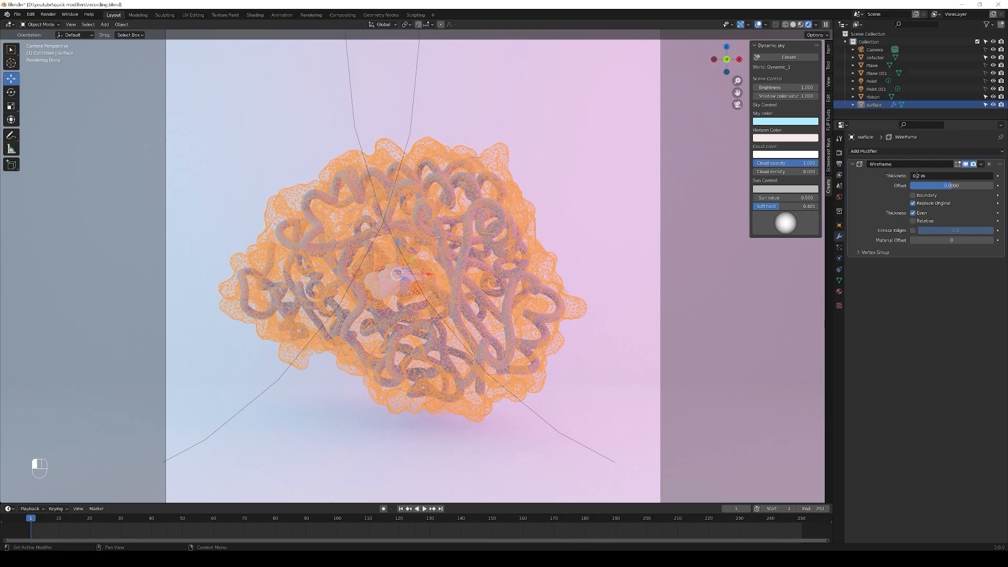
pyautogui.press('Return')
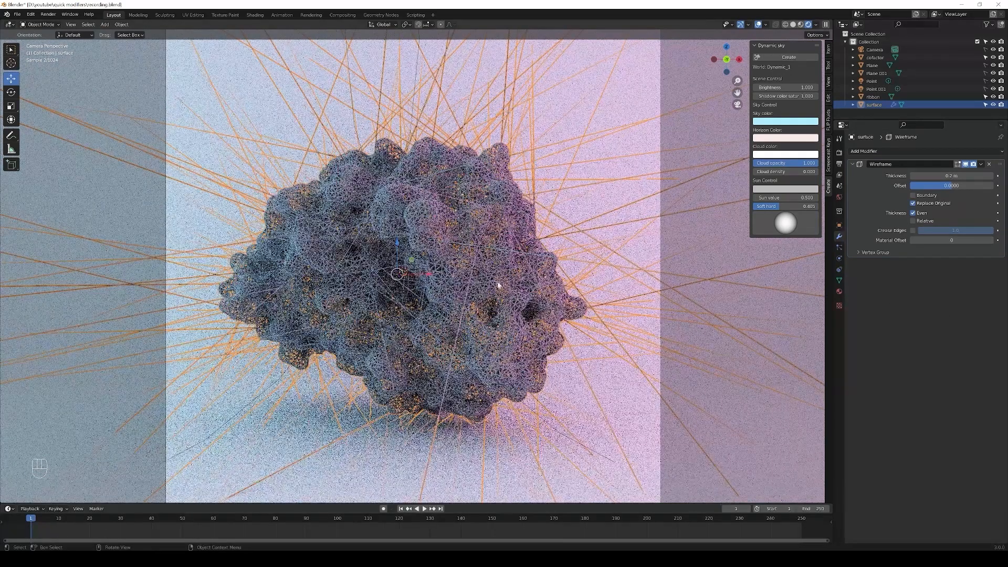
pyautogui.scroll(-1, 499, 282)
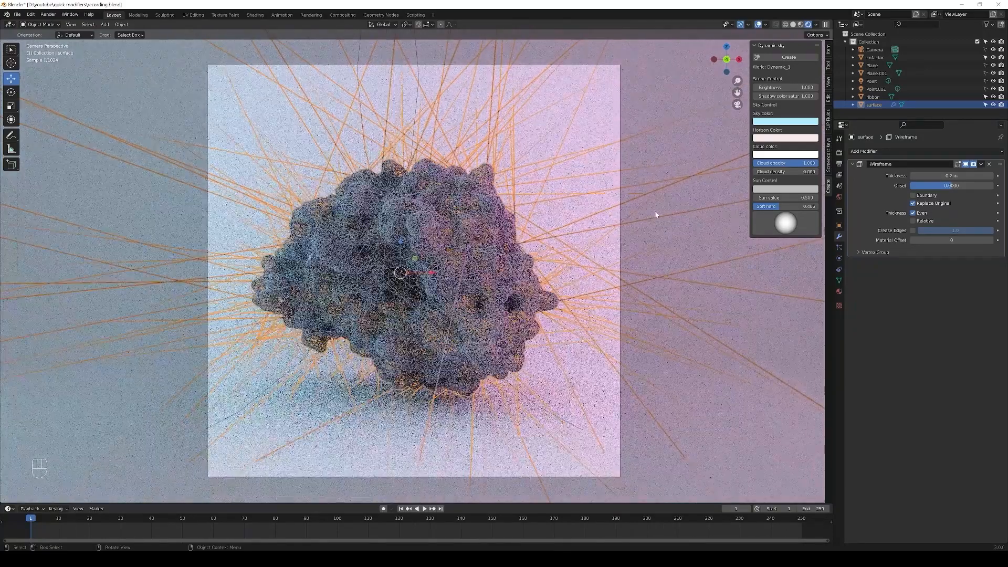
pyautogui.click(681, 230)
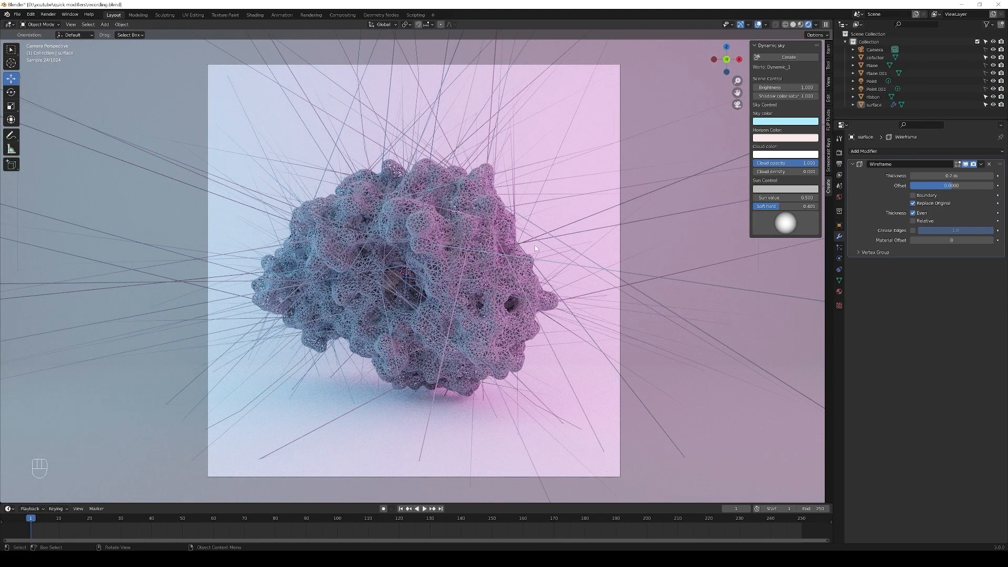
# - Turn off even thickness in the surface's Wireframe modifier and deselect the object
pyautogui.click(472, 272)
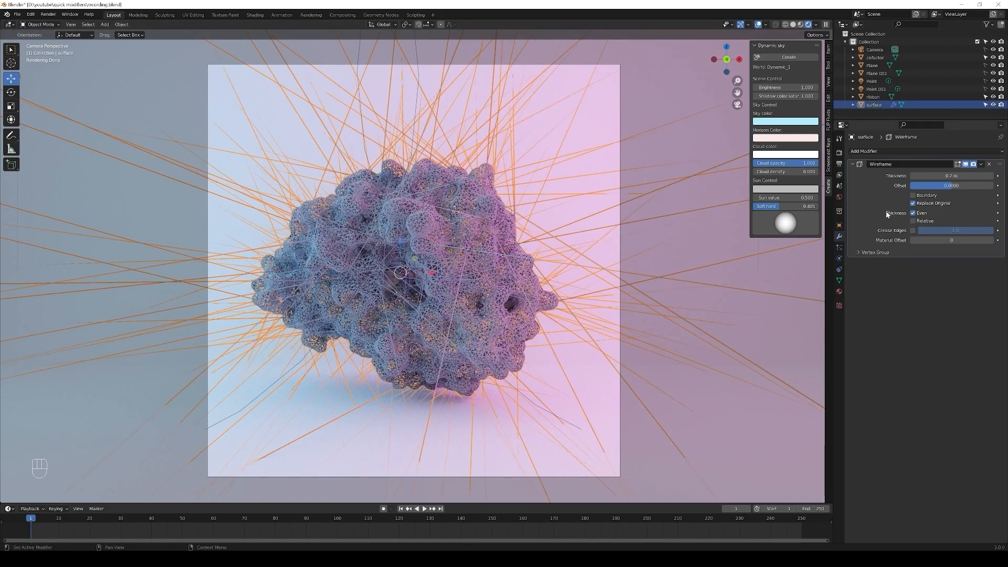
pyautogui.click(913, 213)
pyautogui.click(743, 314)
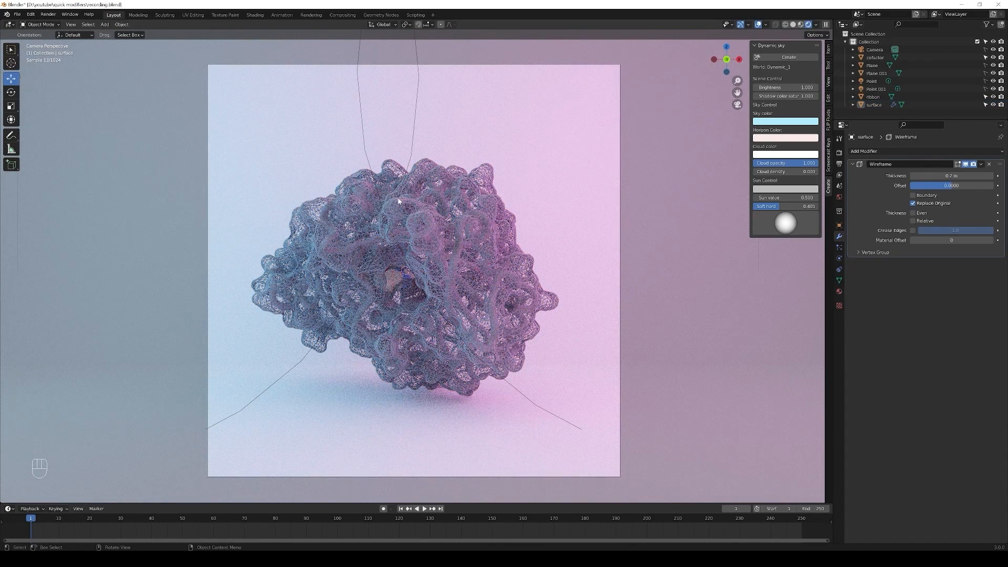
# - Set the Wireframe thickness to 0.5 m on the surface and deselect it to view the mesh closer
pyautogui.click(500, 296)
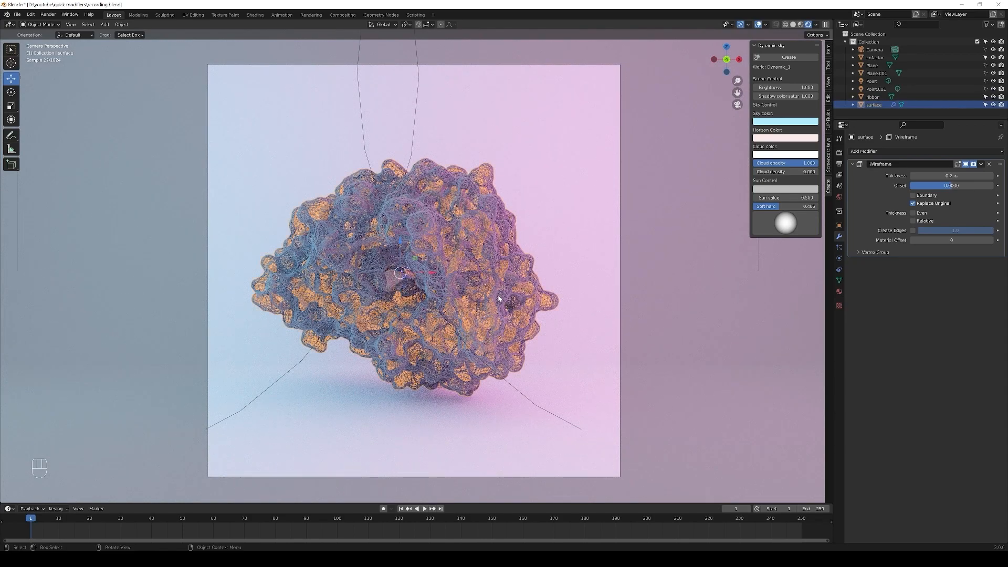
pyautogui.click(945, 176)
pyautogui.write('0.5')
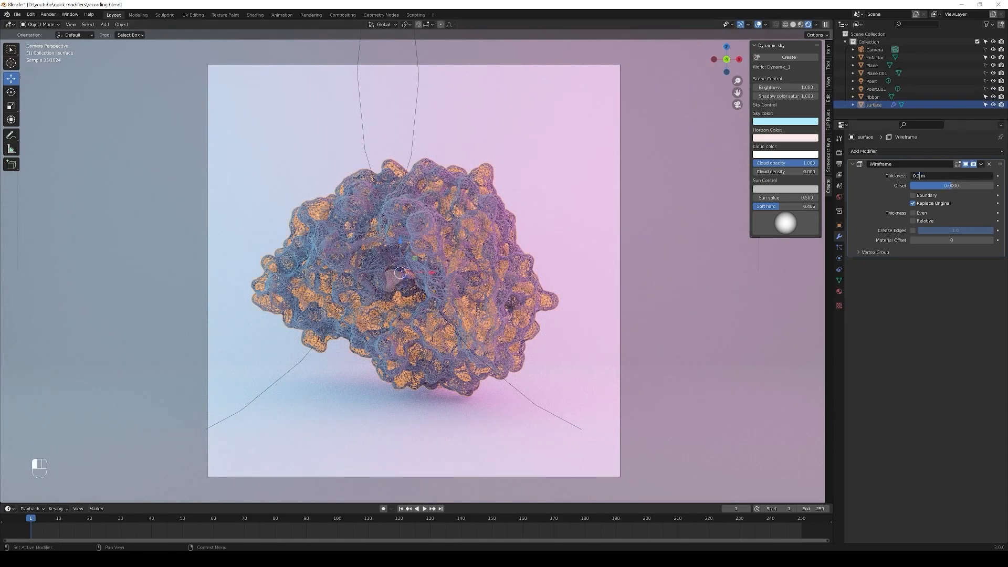
pyautogui.press('Return')
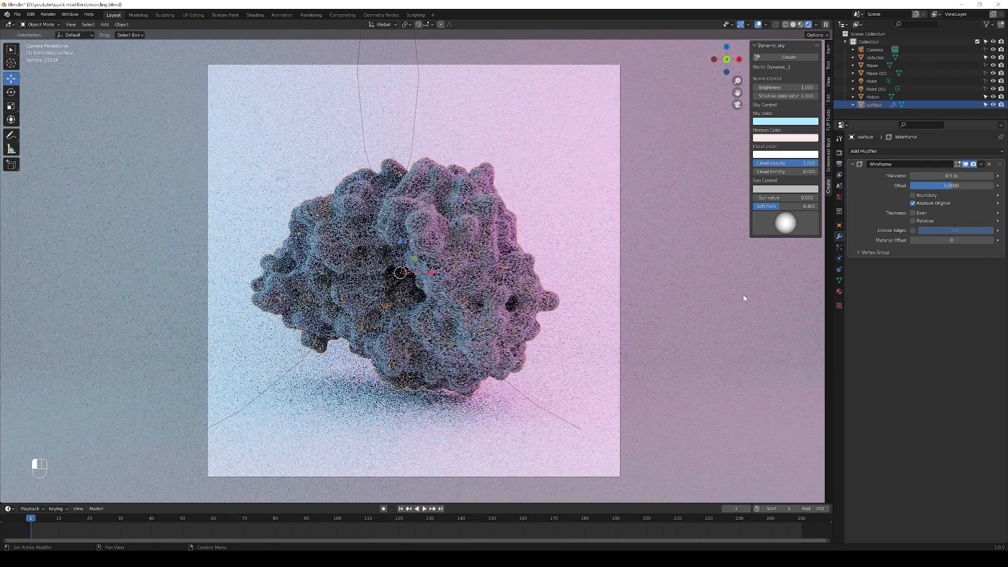
pyautogui.click(661, 307)
pyautogui.scroll(2, 372, 324)
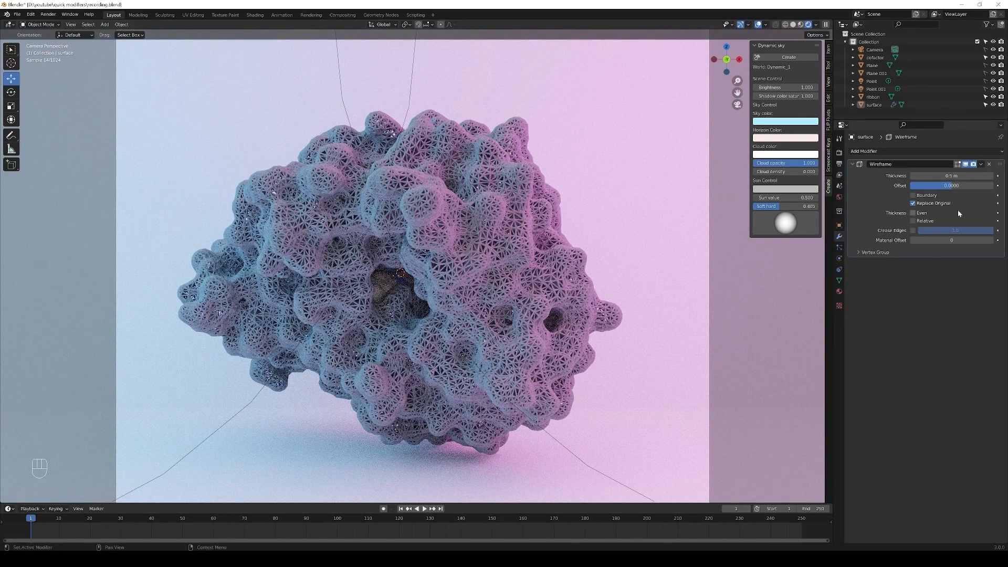
# - Reduce the surface's Wireframe thickness to 0.2 m
pyautogui.click(951, 176)
pyautogui.click(921, 176)
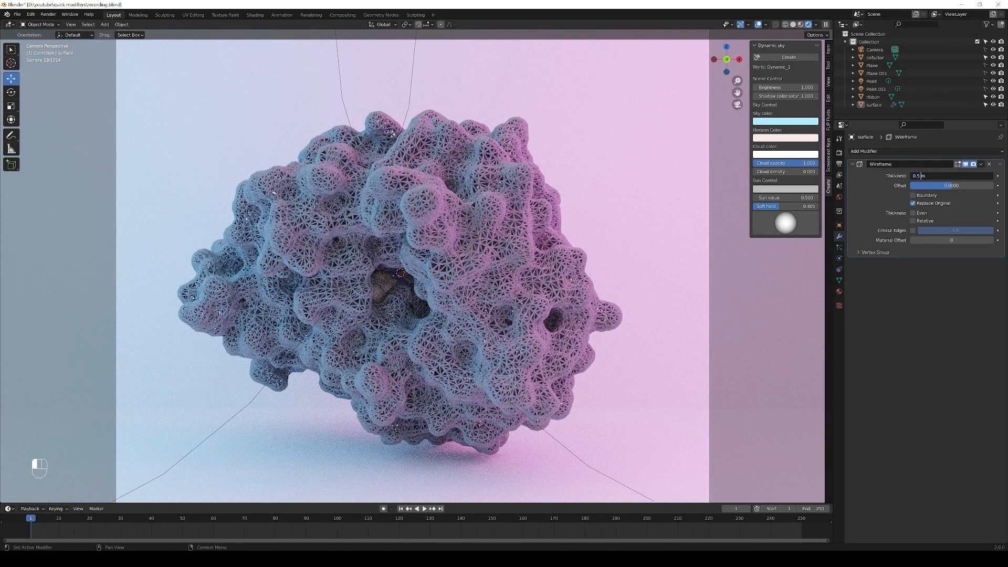
pyautogui.press('BackSpace')
pyautogui.write('2')
pyautogui.press('Return')
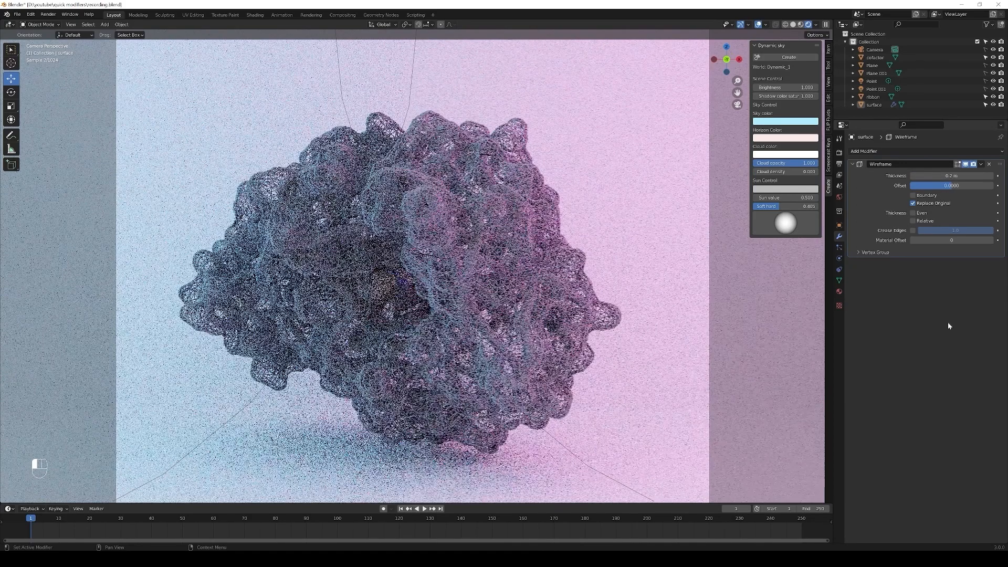
# - Thin the surface's Wireframe modifier to a thickness of 0.1 m
pyautogui.click(937, 176)
pyautogui.click(917, 176)
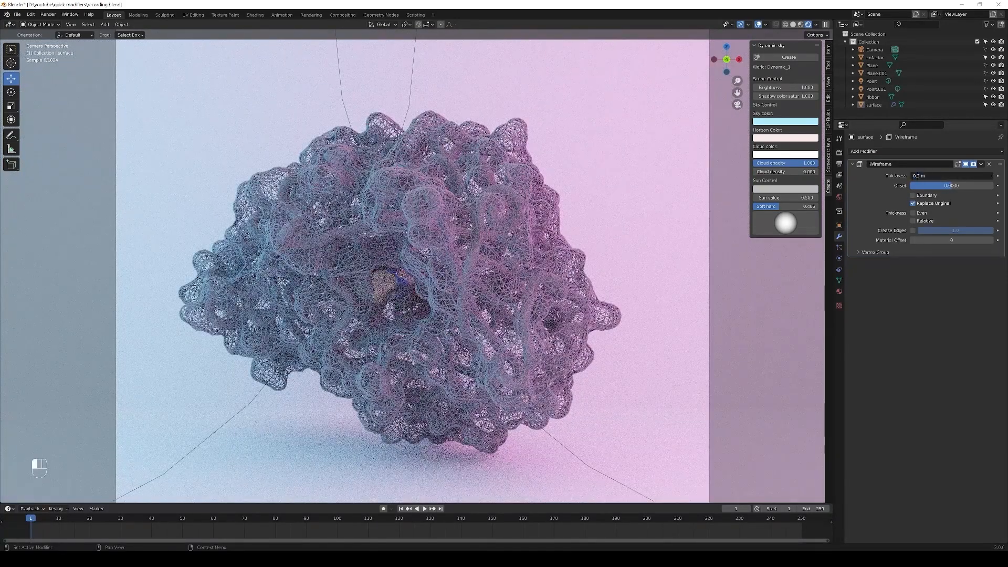
pyautogui.press('Delete')
pyautogui.write('1')
pyautogui.press('Return')
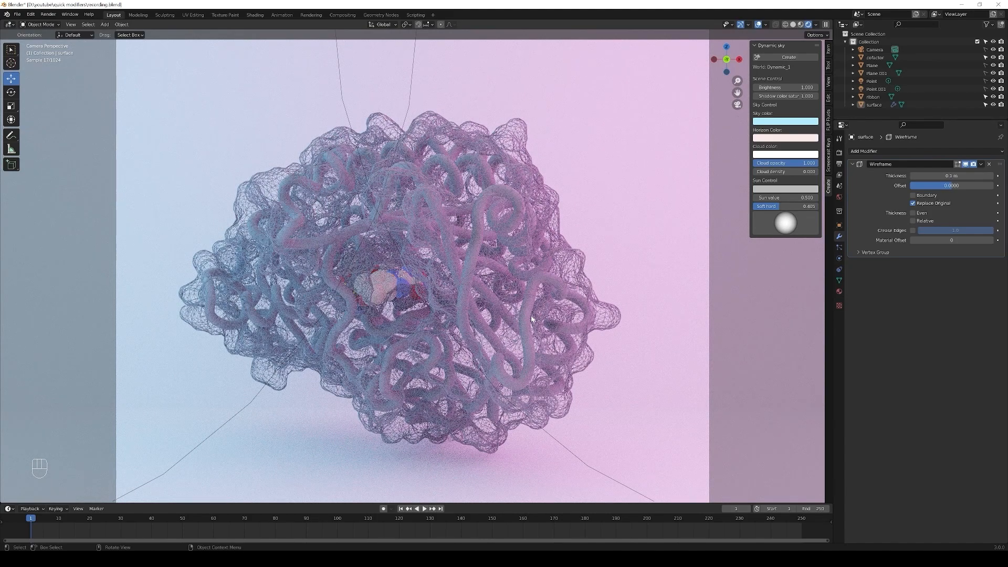
# - Thicken the surface's Wireframe modifier to 0.5 m again
pyautogui.click(951, 175)
pyautogui.click(920, 176)
pyautogui.press('BackSpace')
pyautogui.write('5')
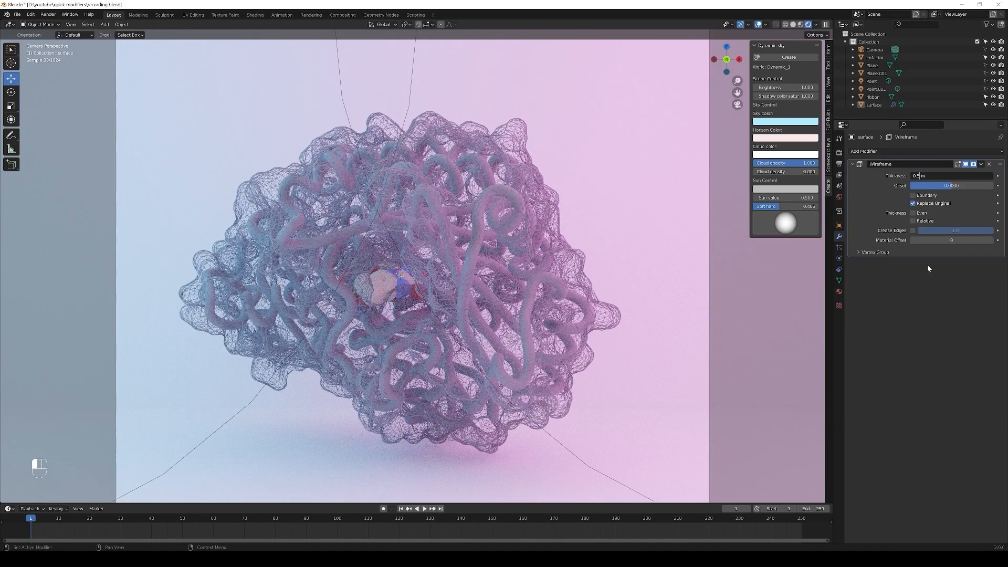
pyautogui.press('Return')
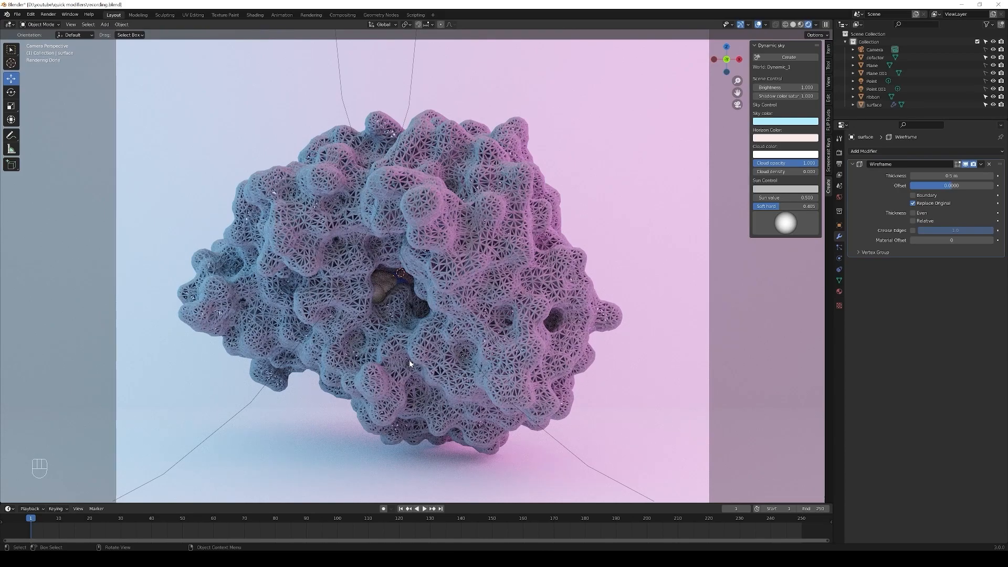
# - Remove the Wireframe modifier from the surface object and add a Subdivision Surface modifier to it
pyautogui.scroll(-1, 410, 362)
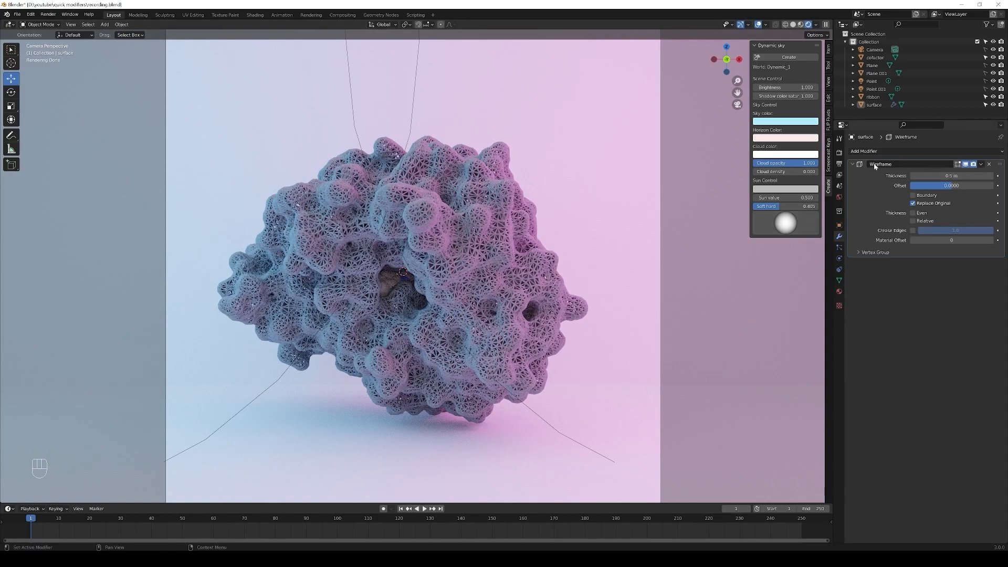
pyautogui.click(988, 165)
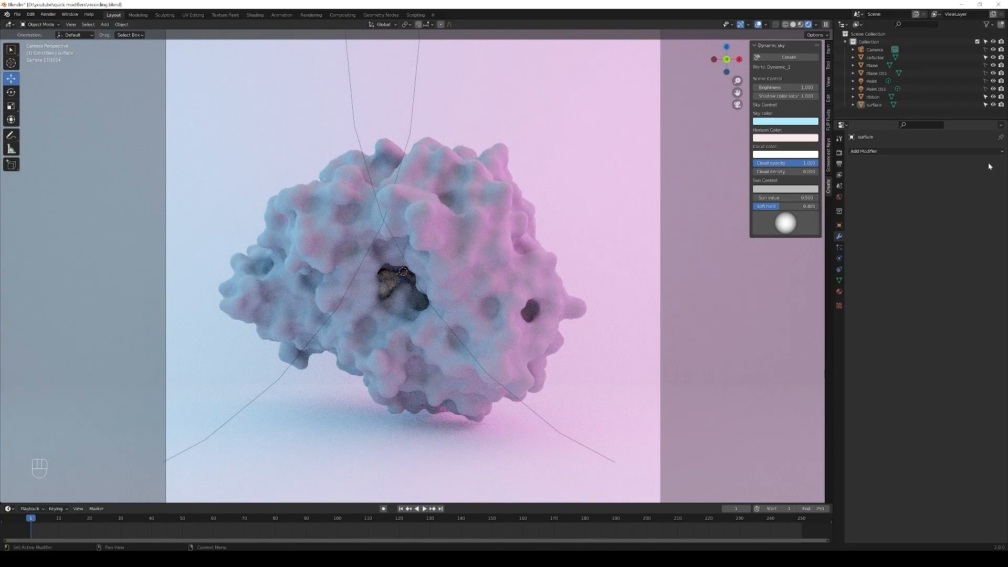
pyautogui.click(498, 241)
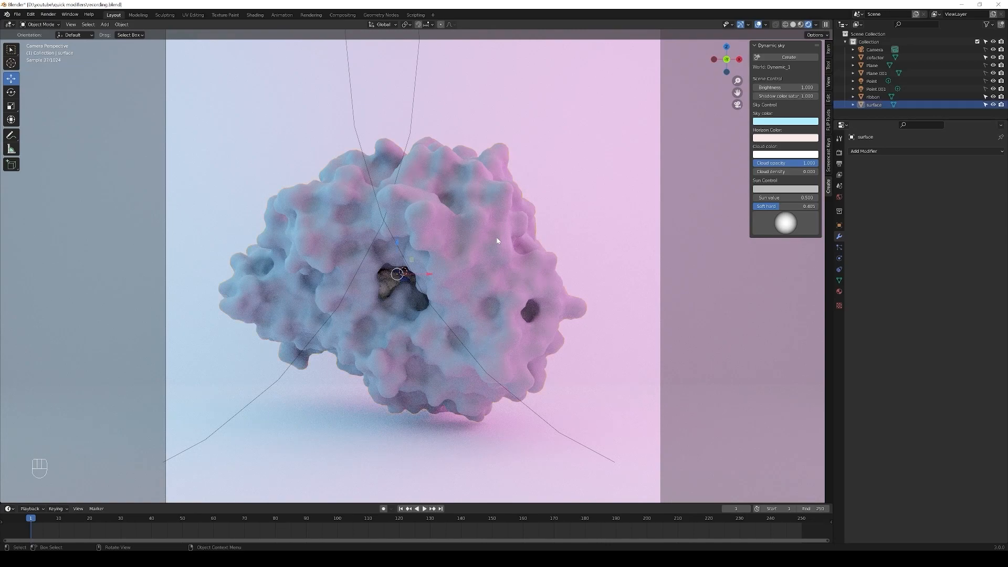
pyautogui.click(889, 151)
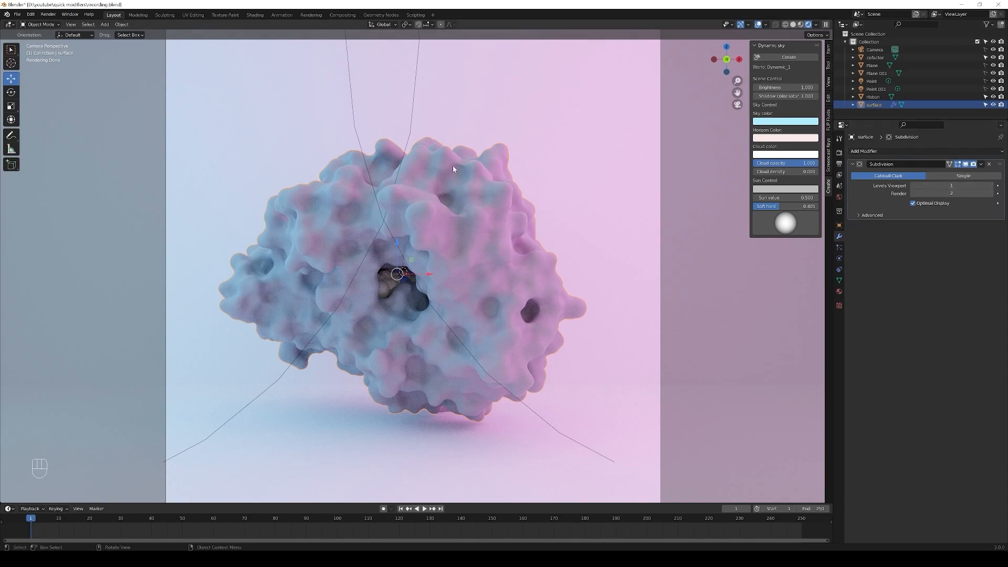
# - Add a Wireframe modifier after the Subdivision one, disable even thickness, set its thickness to 0.2 m and inspect the deselected mesh
pyautogui.click(912, 152)
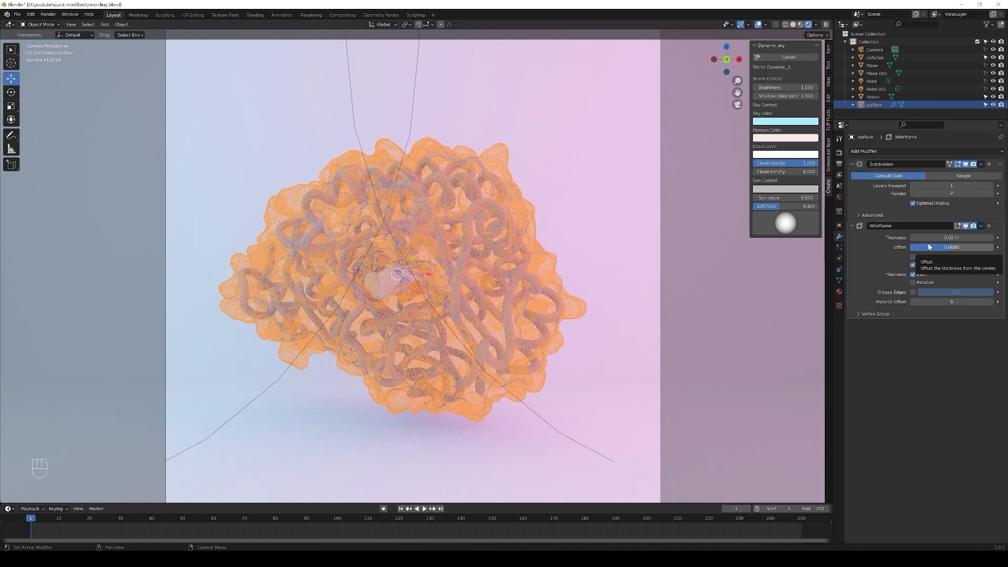
pyautogui.click(912, 275)
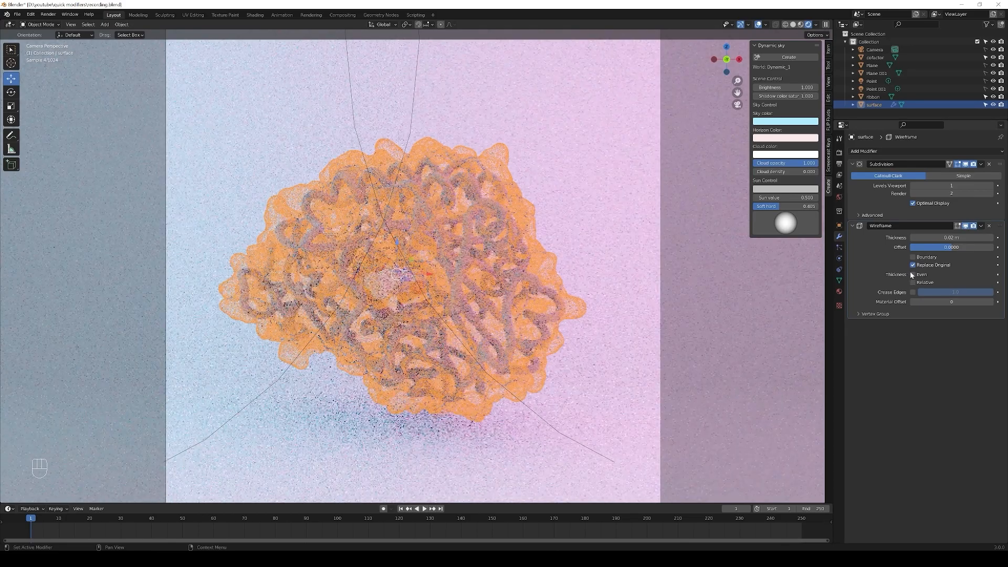
pyautogui.click(914, 237)
pyautogui.click(914, 237)
pyautogui.press('Delete')
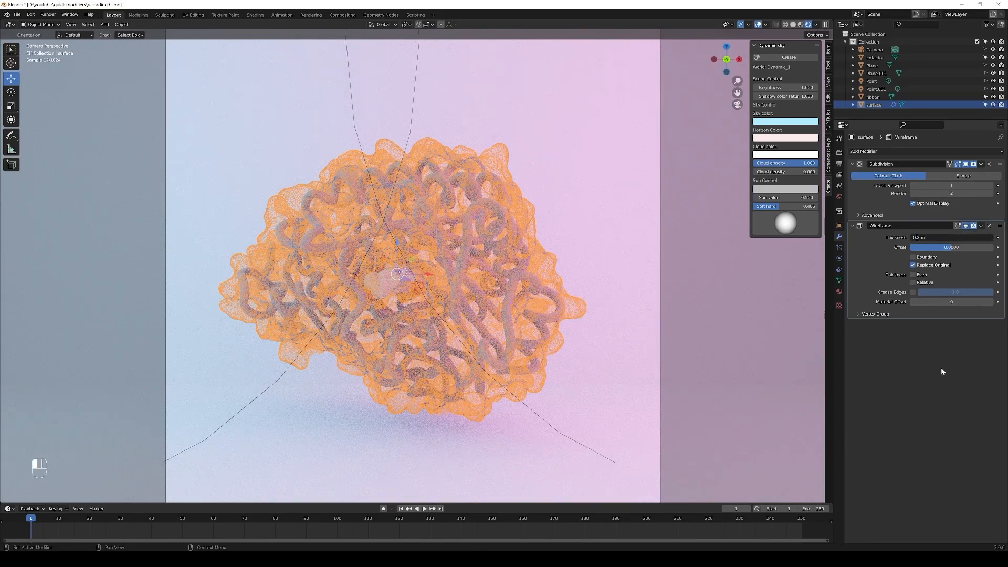
pyautogui.press('Return')
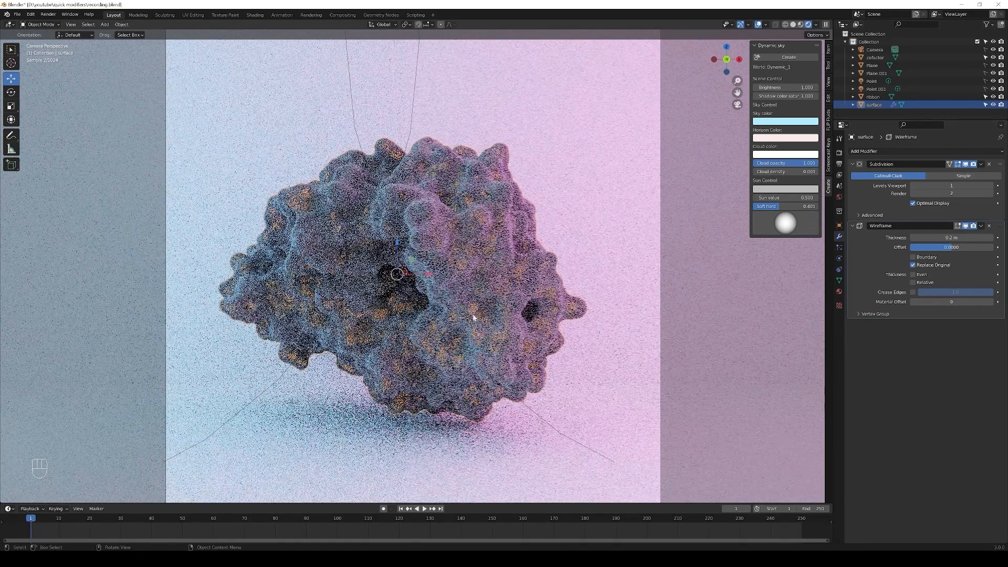
pyautogui.click(474, 338)
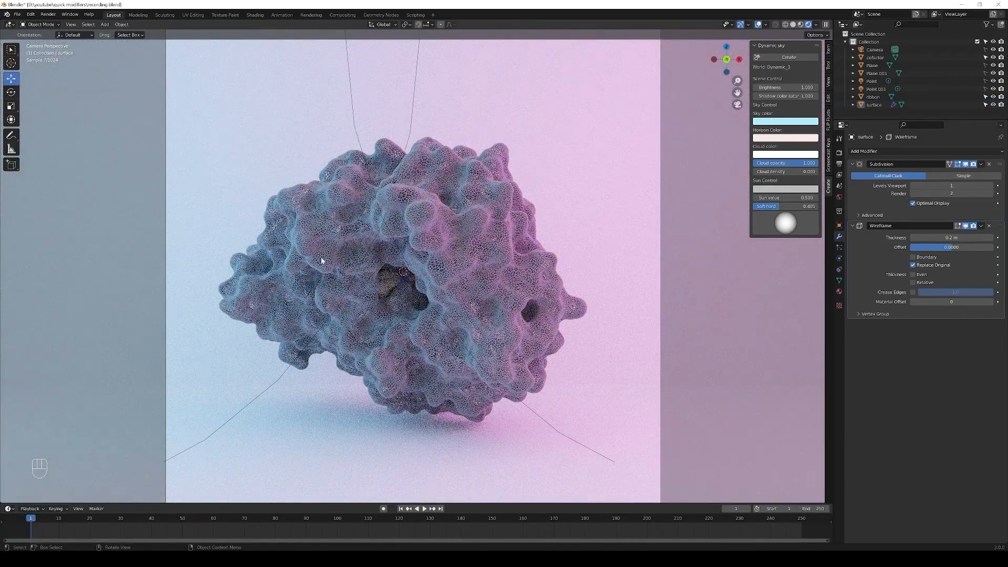
pyautogui.scroll(6, 358, 272)
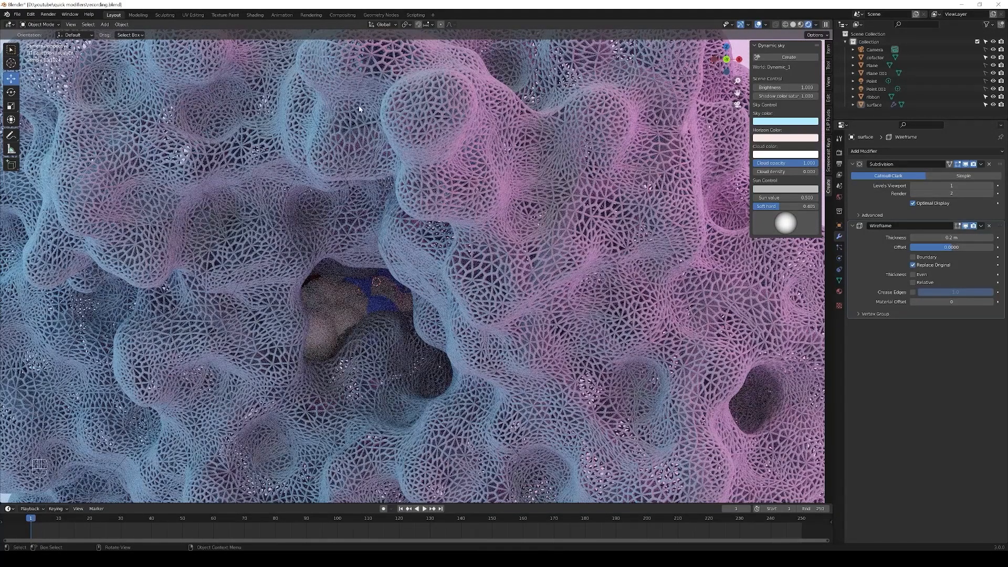
pyautogui.scroll(-6, 200, 275)
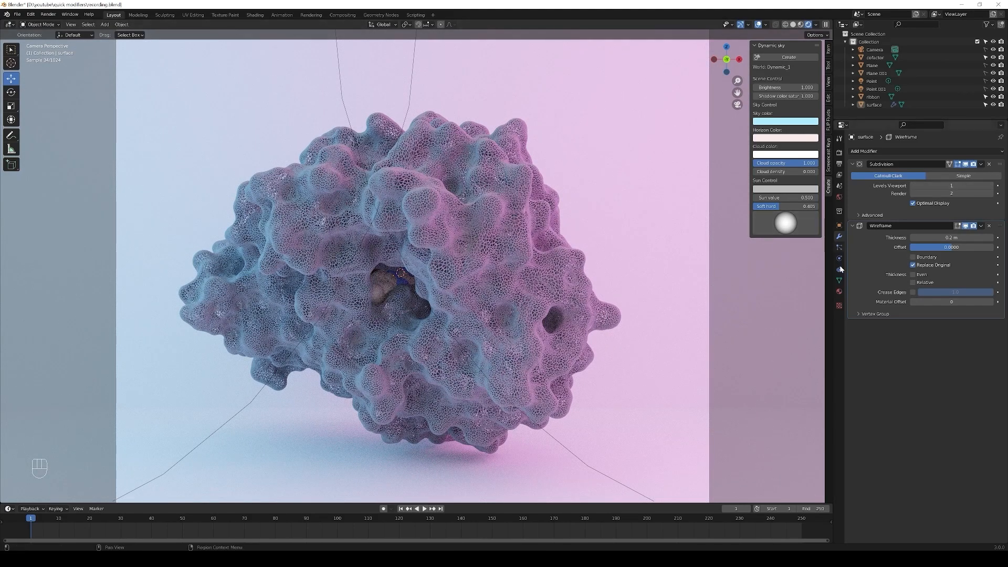
# - Lighten the base color of the surface object's material to a paler grey and check the rendered look from farther away
pyautogui.click(839, 292)
pyautogui.click(973, 256)
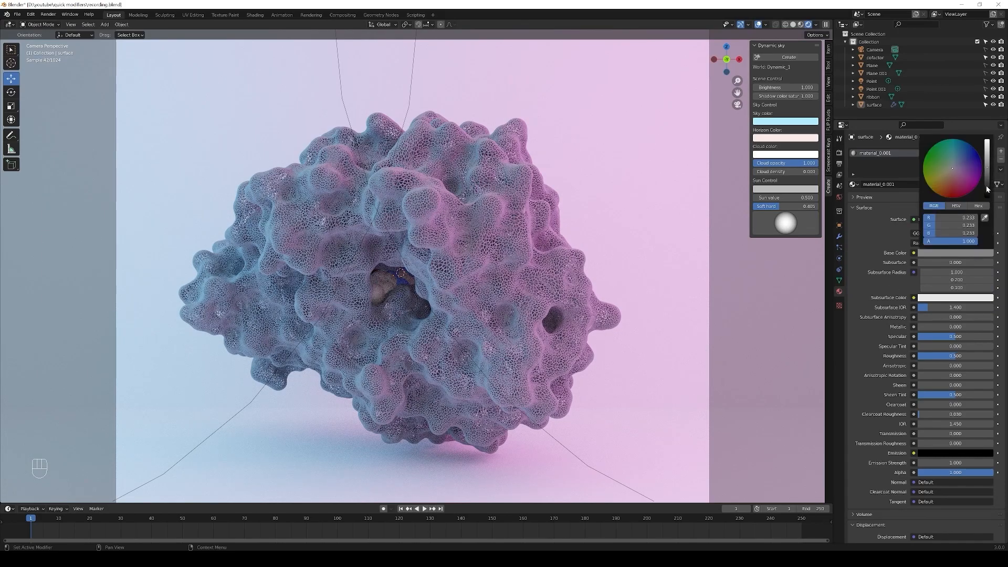
pyautogui.moveTo(987, 173); pyautogui.dragTo(988, 154)
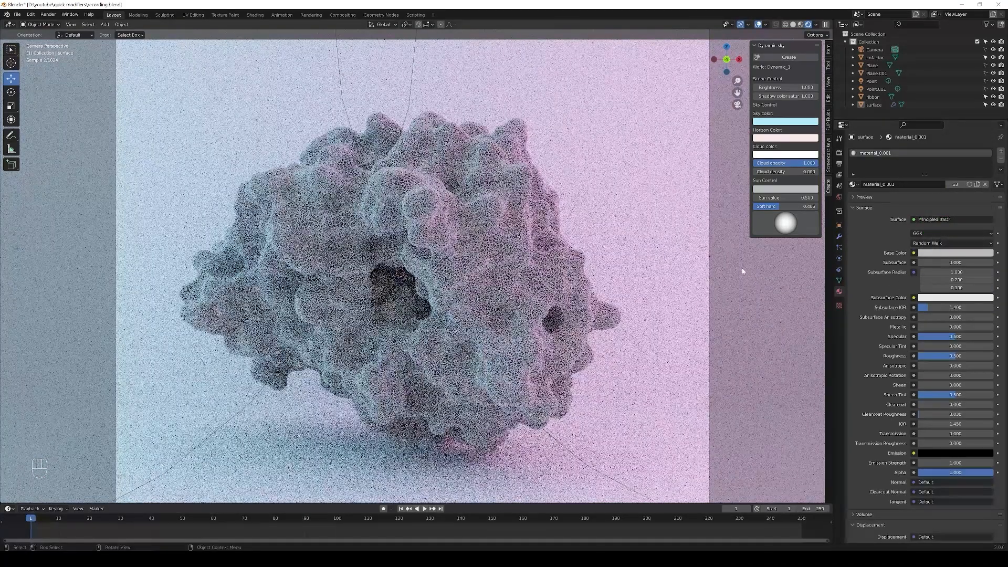
pyautogui.scroll(-1, 572, 348)
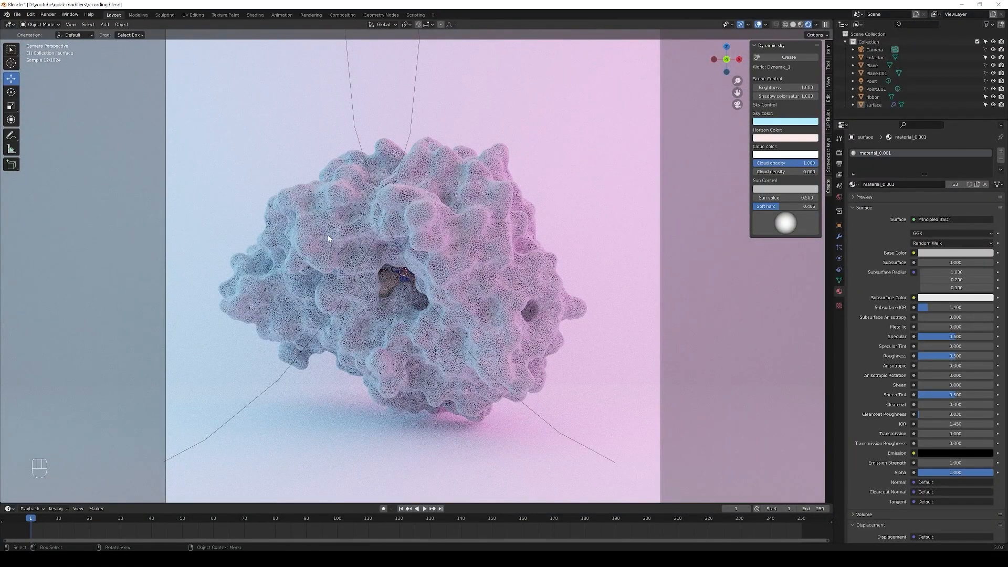
pyautogui.scroll(-2, 482, 321)
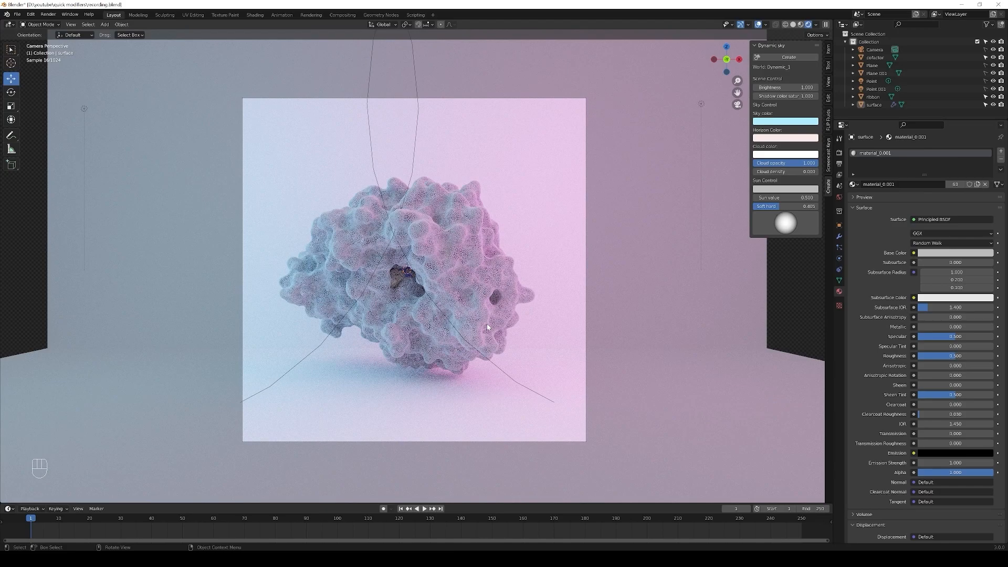
pyautogui.scroll(3, 487, 326)
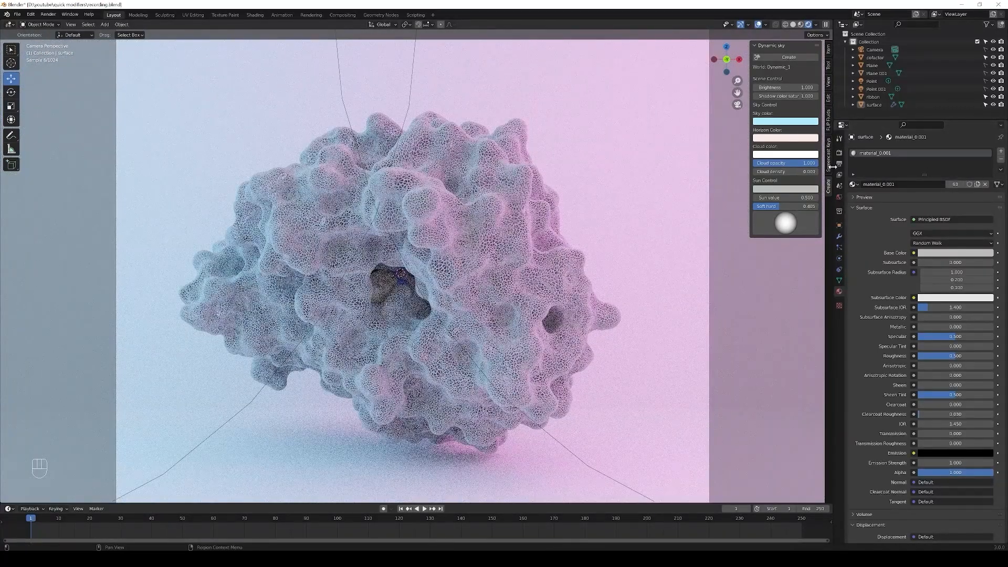
# - Return to the surface's modifier settings and save the scene as a new file with "wire" added to the recording file name
pyautogui.click(839, 238)
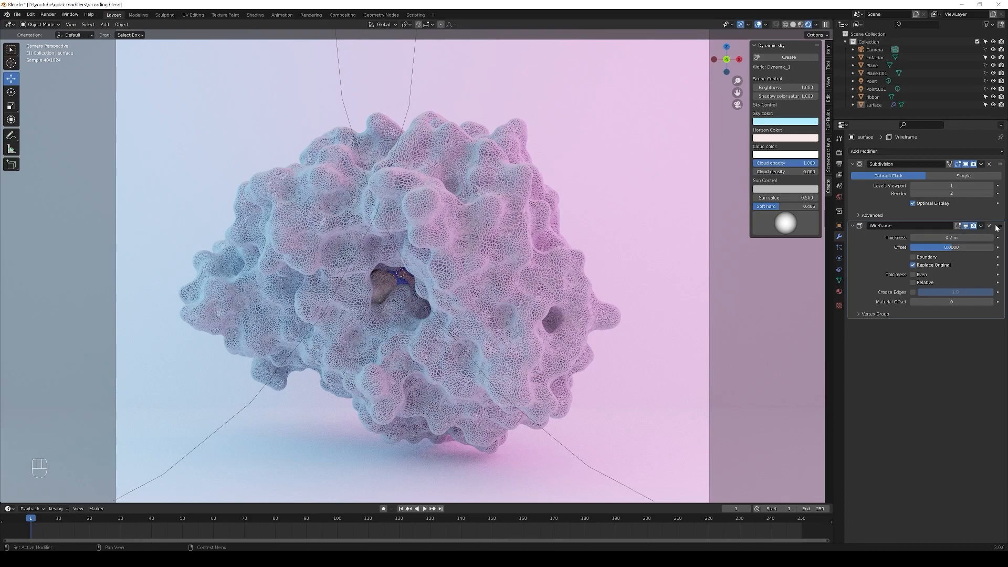
pyautogui.moveTo(999, 226); pyautogui.dragTo(997, 298)
pyautogui.click(17, 14)
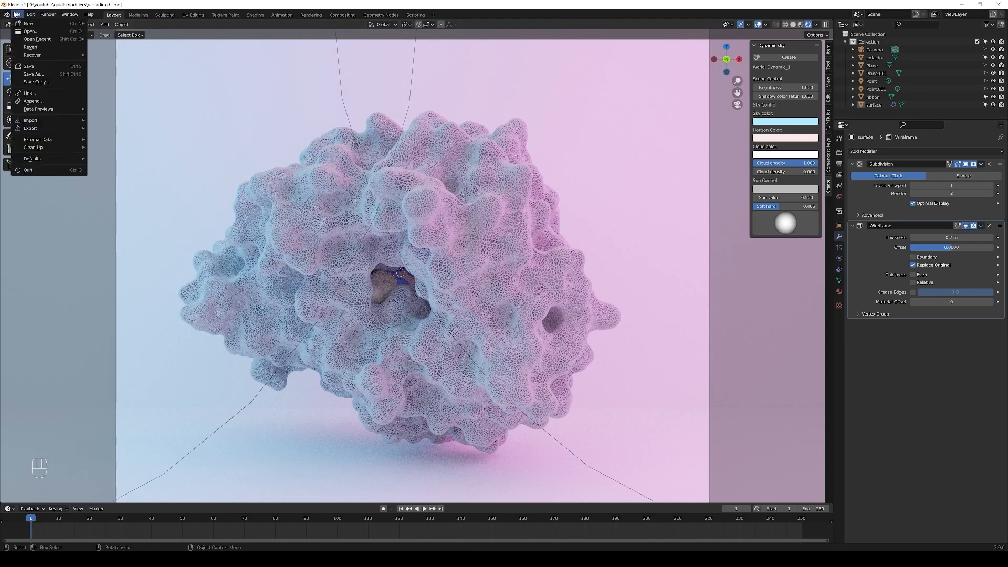
pyautogui.click(34, 75)
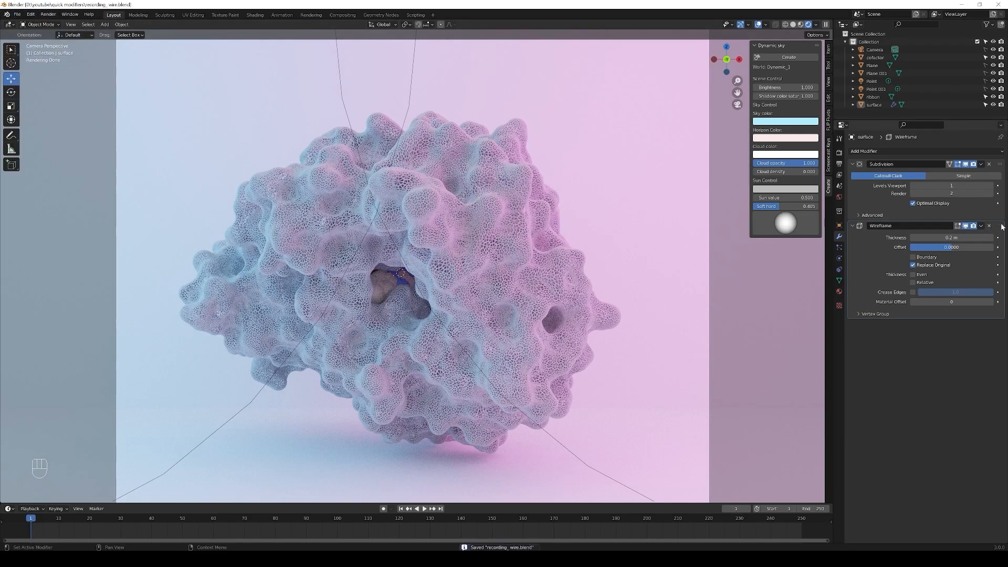
# - Try the Wireframe modifier ahead of the Subdivision modifier, inspect the mesh up close, and restore the original order
pyautogui.moveTo(1001, 226); pyautogui.dragTo(994, 165)
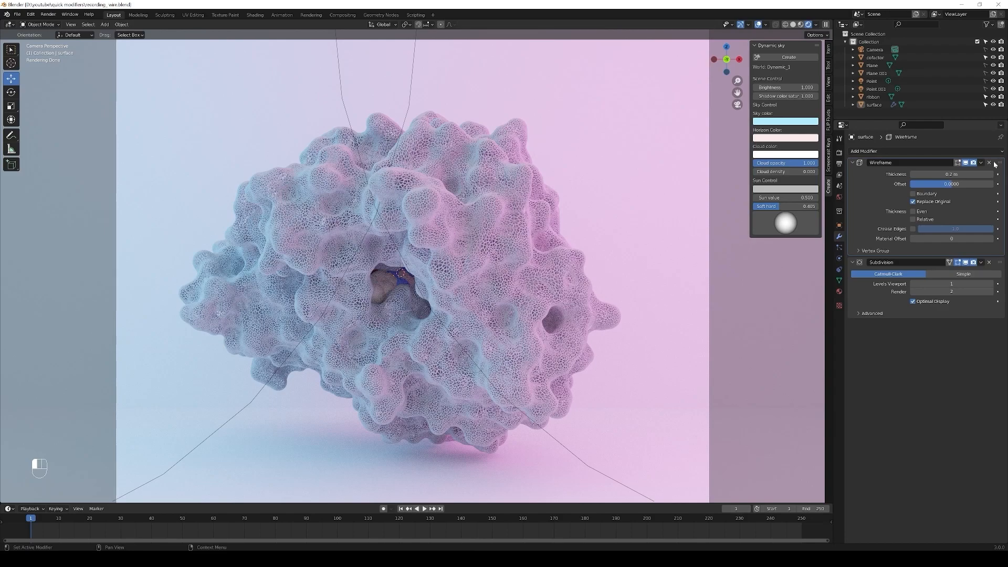
pyautogui.moveTo(994, 162); pyautogui.dragTo(994, 163)
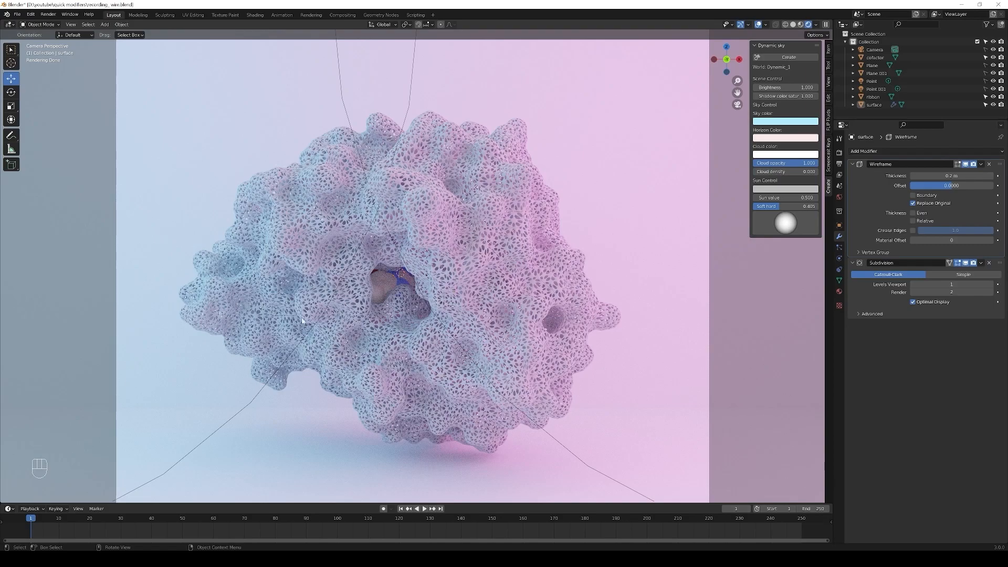
pyautogui.scroll(6, 500, 276)
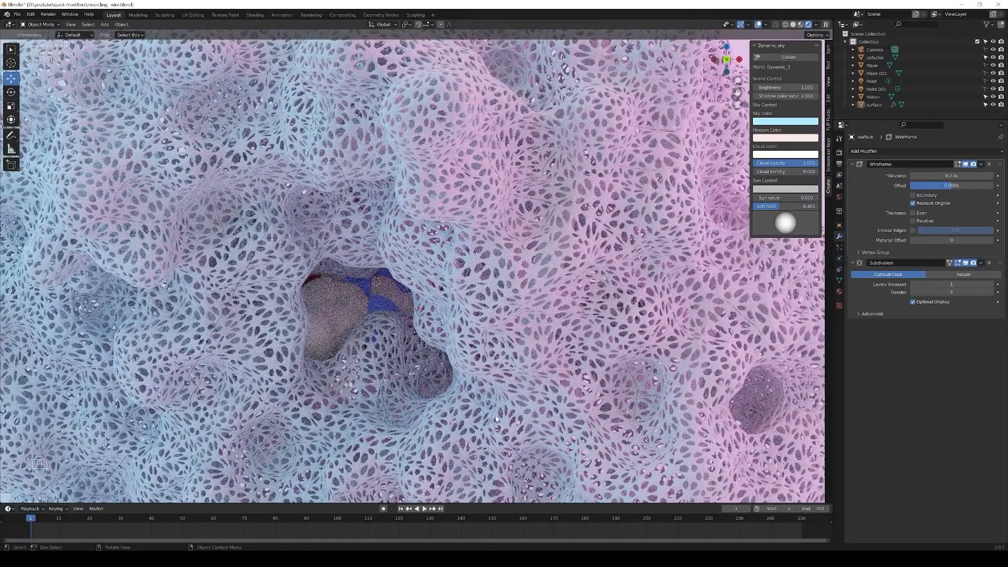
pyautogui.scroll(-6, 495, 414)
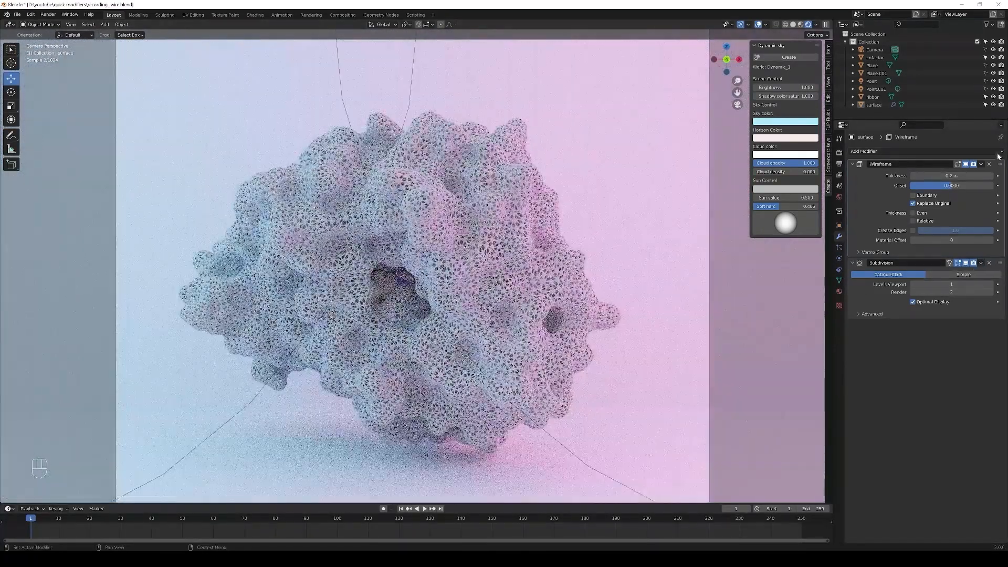
pyautogui.moveTo(1000, 164); pyautogui.dragTo(999, 279)
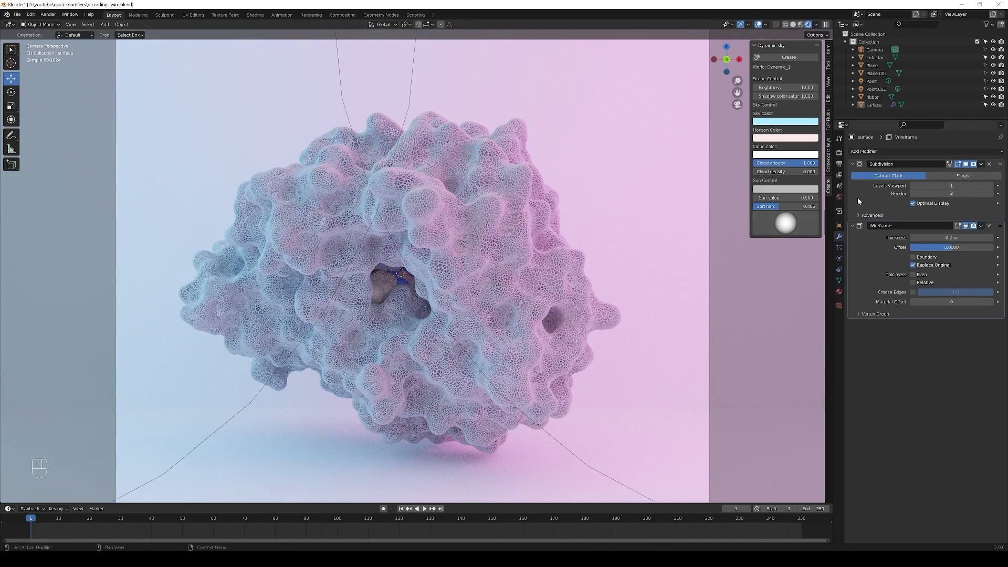
# - Check the Subdivision modifier's render level and switch the viewport to solid shading
pyautogui.click(929, 194)
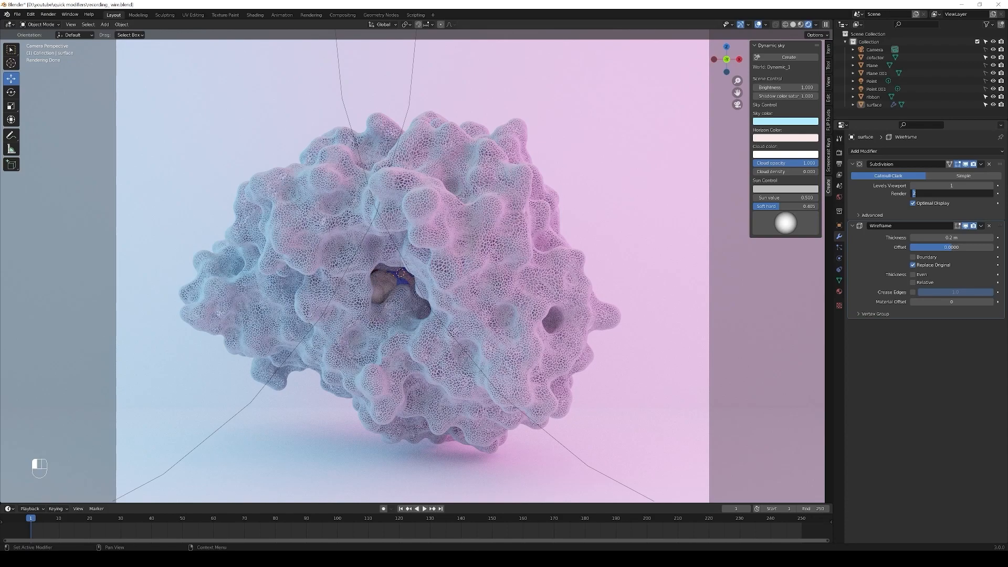
pyautogui.click(873, 196)
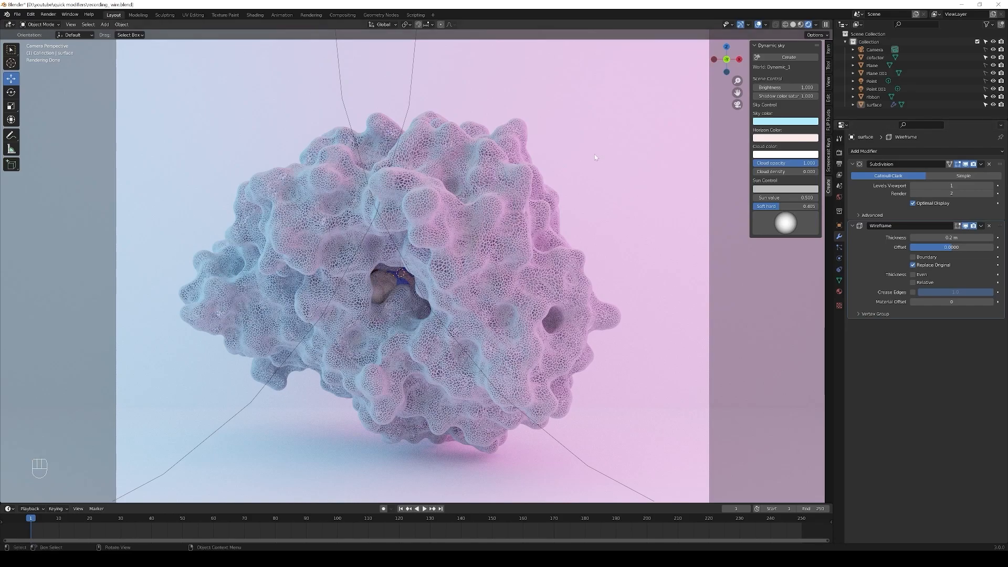
pyautogui.press('z')
pyautogui.click(492, 189)
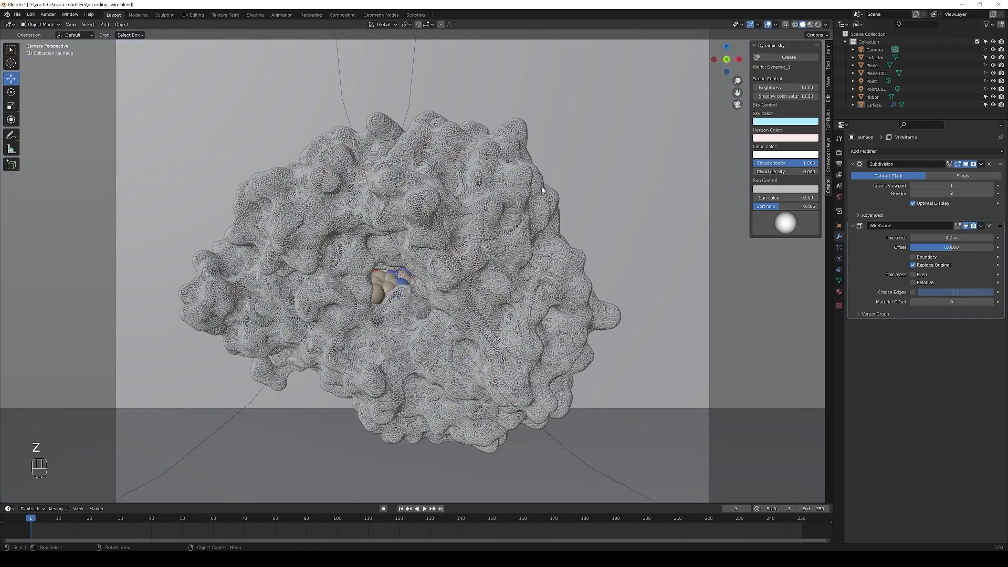
# - Render the image, inspect the wireframe density around the cavity, and close the render window
pyautogui.press('F12')
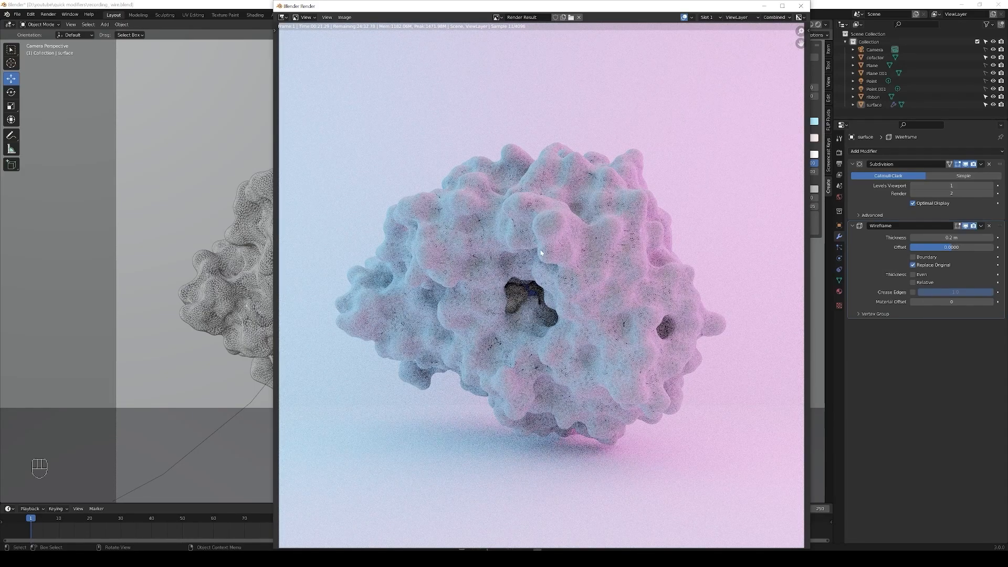
pyautogui.scroll(6, 540, 252)
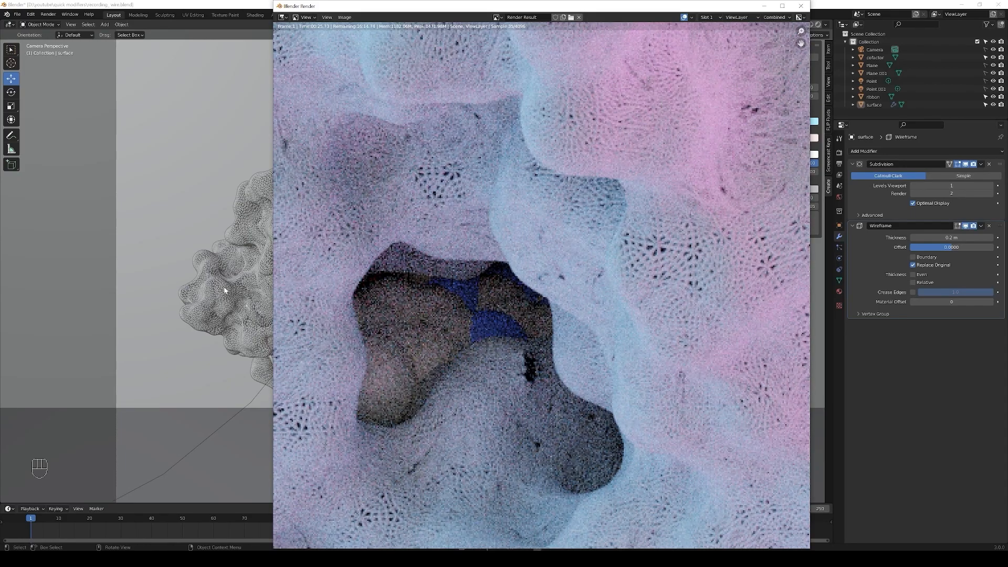
pyautogui.scroll(-6, 690, 290)
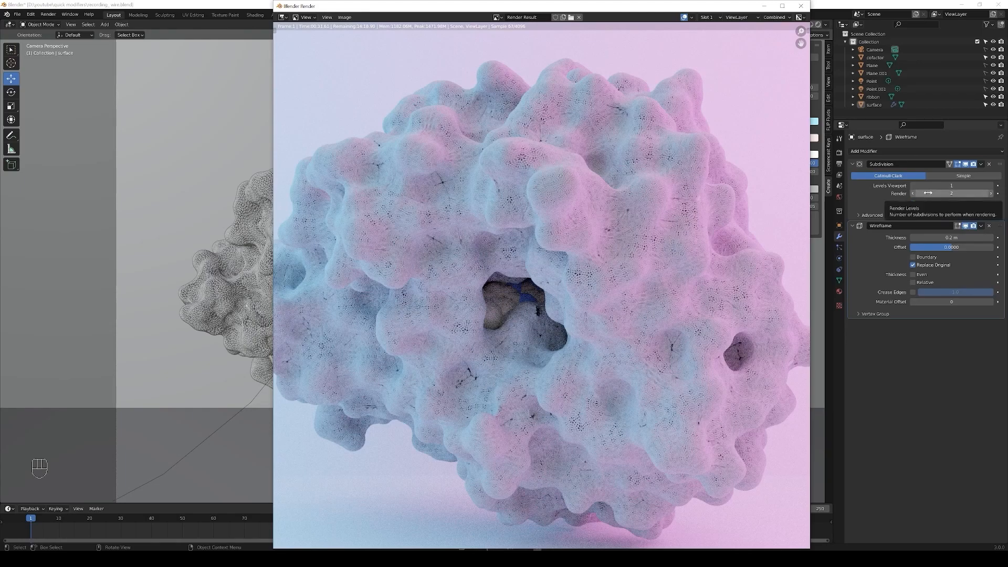
pyautogui.click(801, 5)
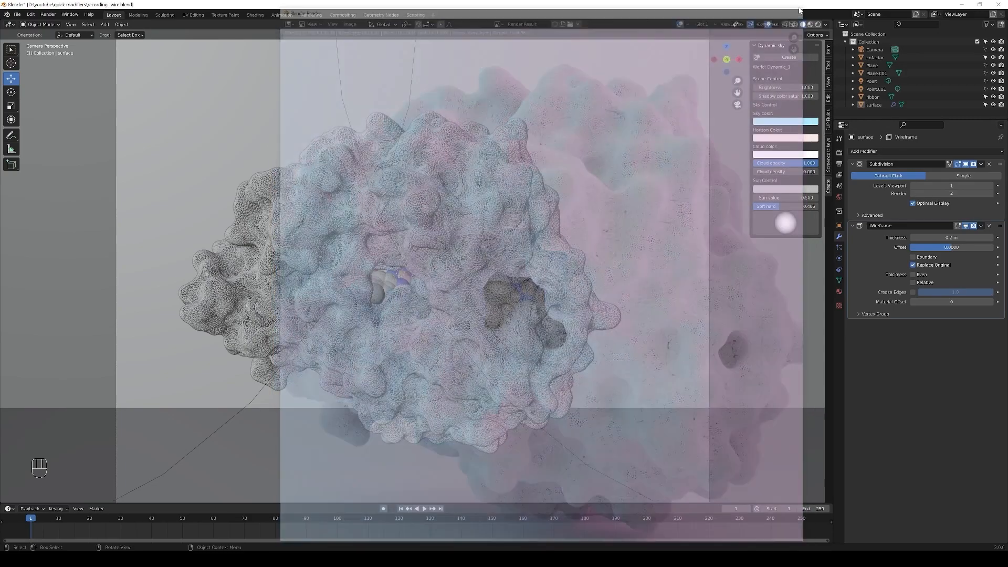
# - Set the Subdivision modifier's render level to 1
pyautogui.click(923, 193)
pyautogui.write('1')
pyautogui.press('Return')
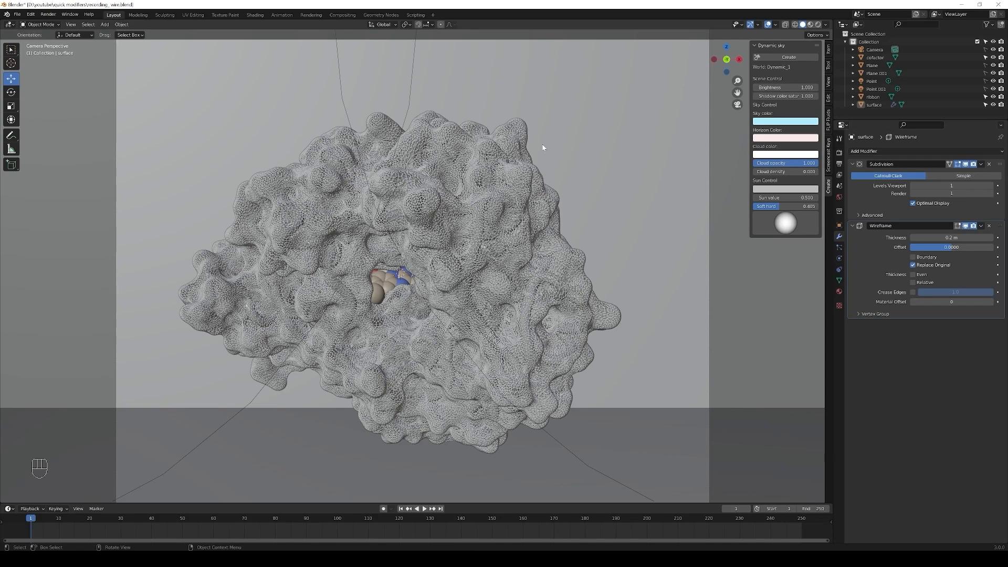
# - Render the scene again to examine the wireframe around the cavity, close the render, and save the file
pyautogui.press('F12')
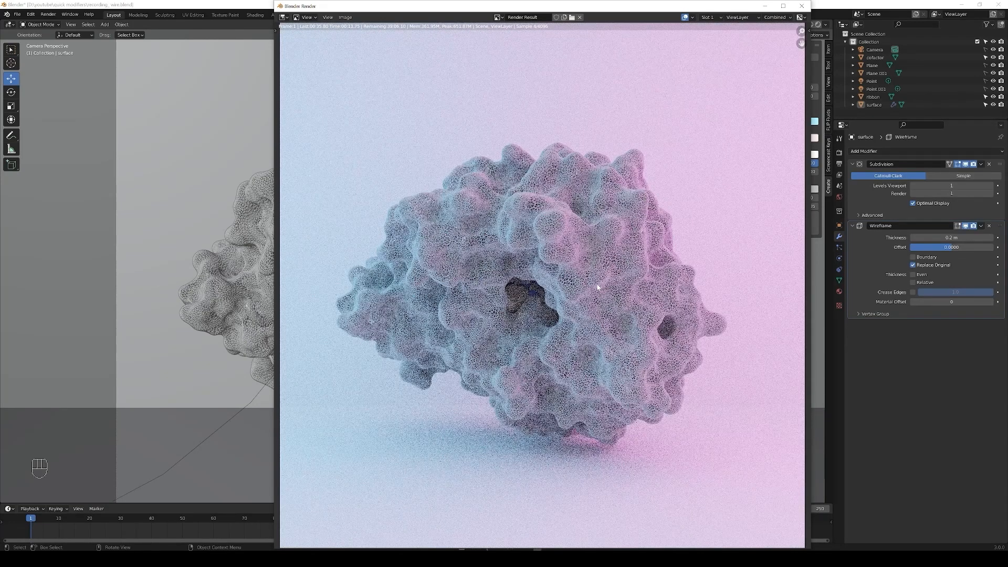
pyautogui.scroll(4, 597, 288)
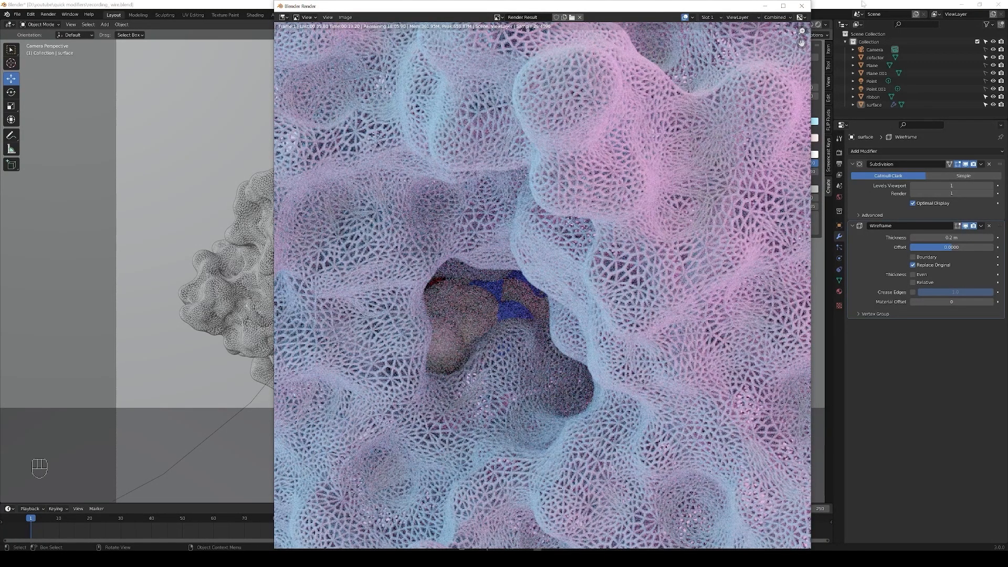
pyautogui.click(802, 7)
pyautogui.hotkey('ctrl', 's')
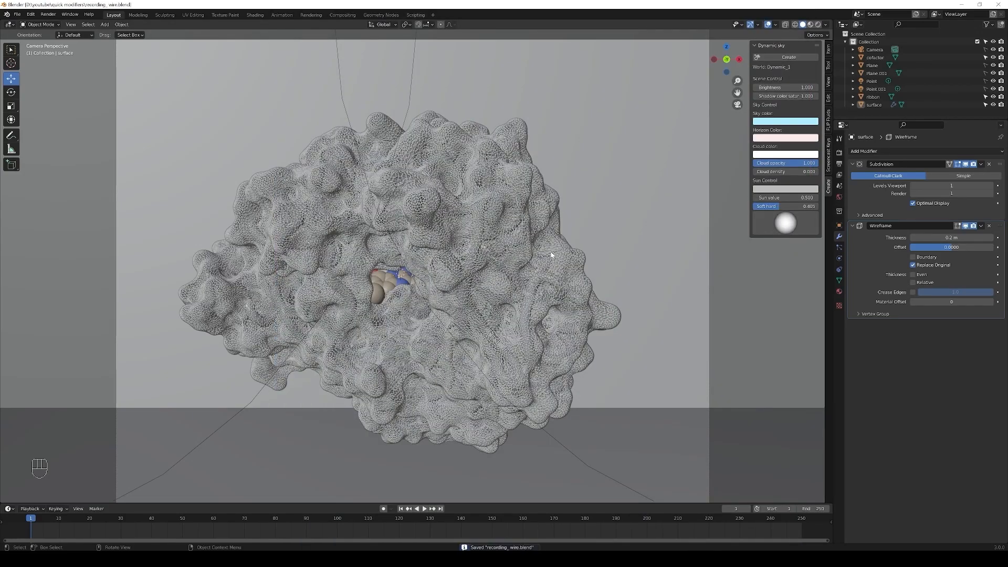
# - Remove the Wireframe modifier from the surface object and apply its Subdivision modifier
pyautogui.click(478, 273)
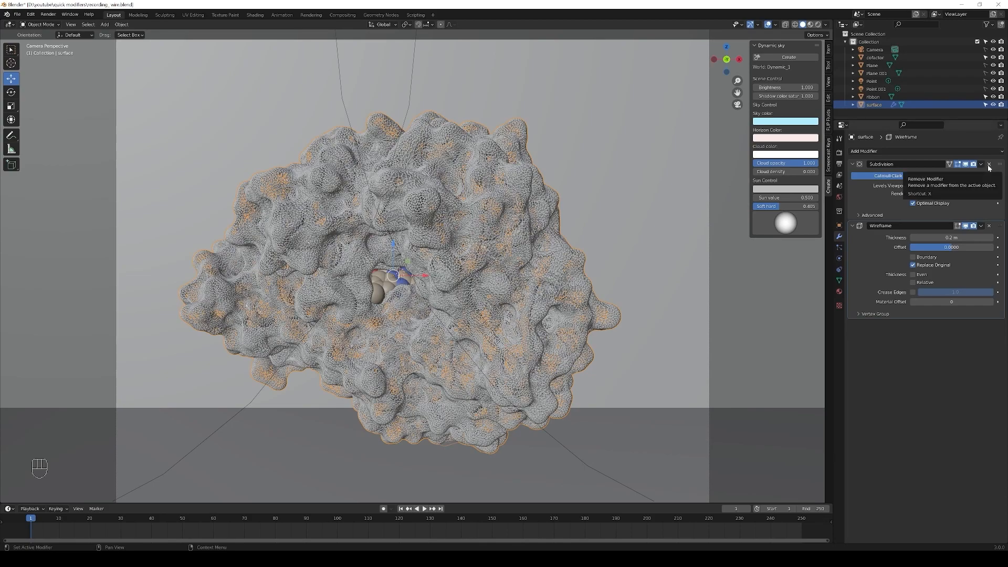
pyautogui.click(989, 226)
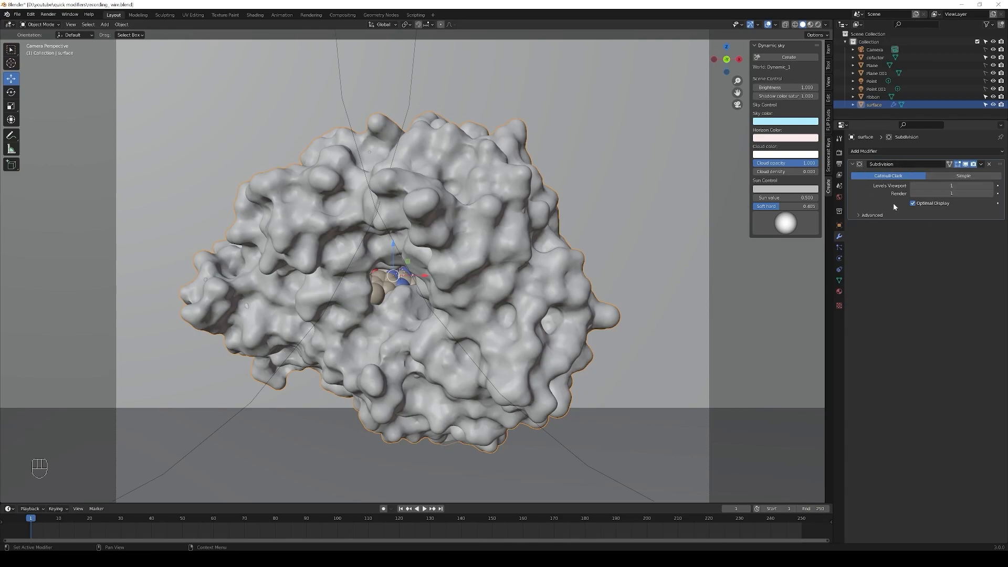
pyautogui.click(981, 165)
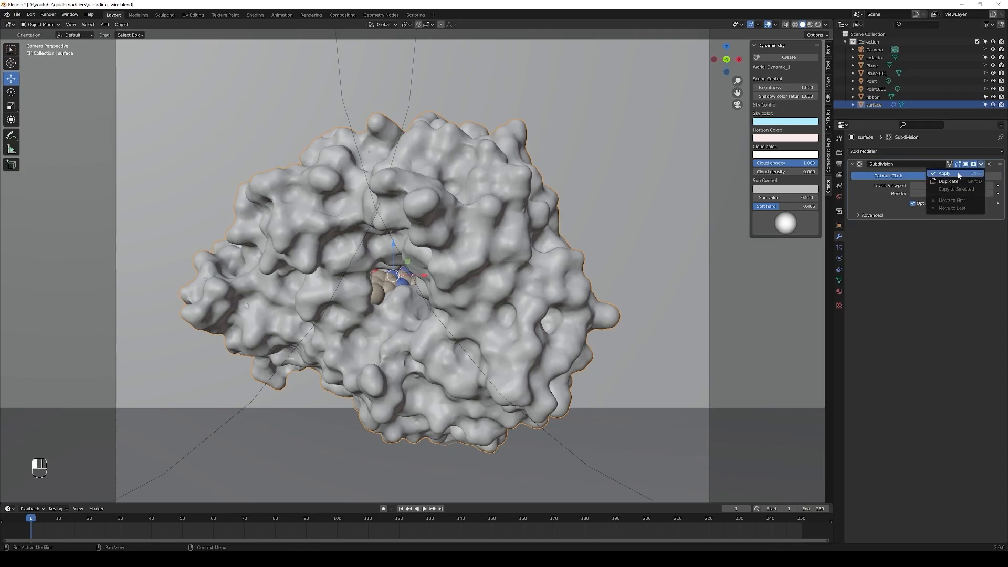
pyautogui.click(958, 174)
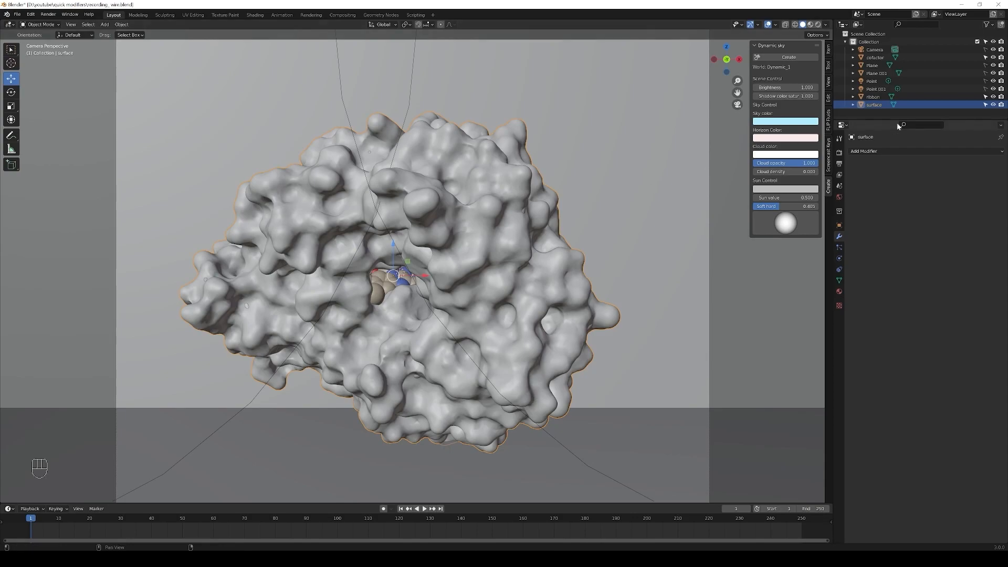
# - Hide the surface object in the viewport and add a Wireframe modifier to the ribbon
pyautogui.click(993, 105)
pyautogui.scroll(3, 377, 297)
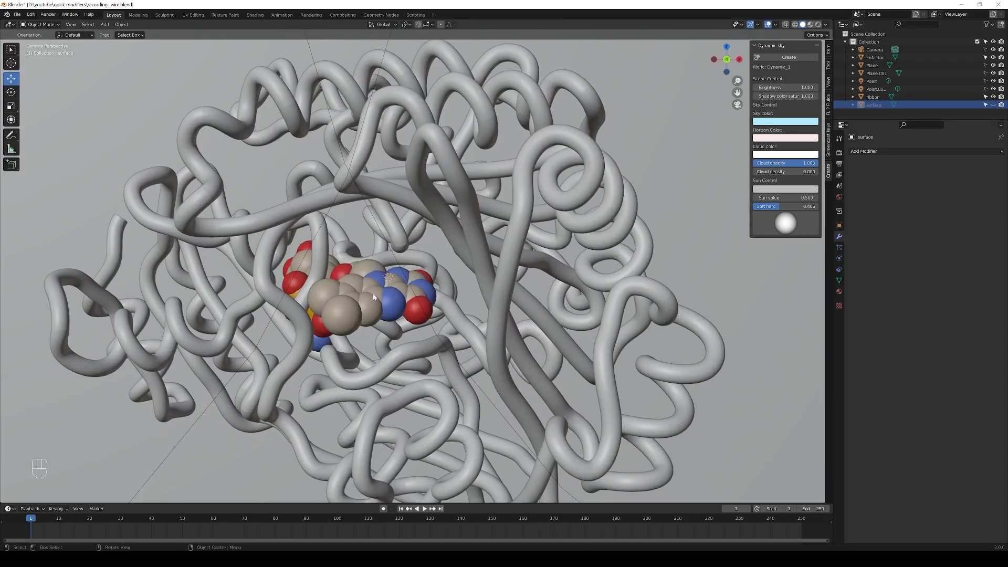
pyautogui.click(360, 305)
pyautogui.keyDown('shift'); pyautogui.click(420, 190); pyautogui.keyUp('shift')
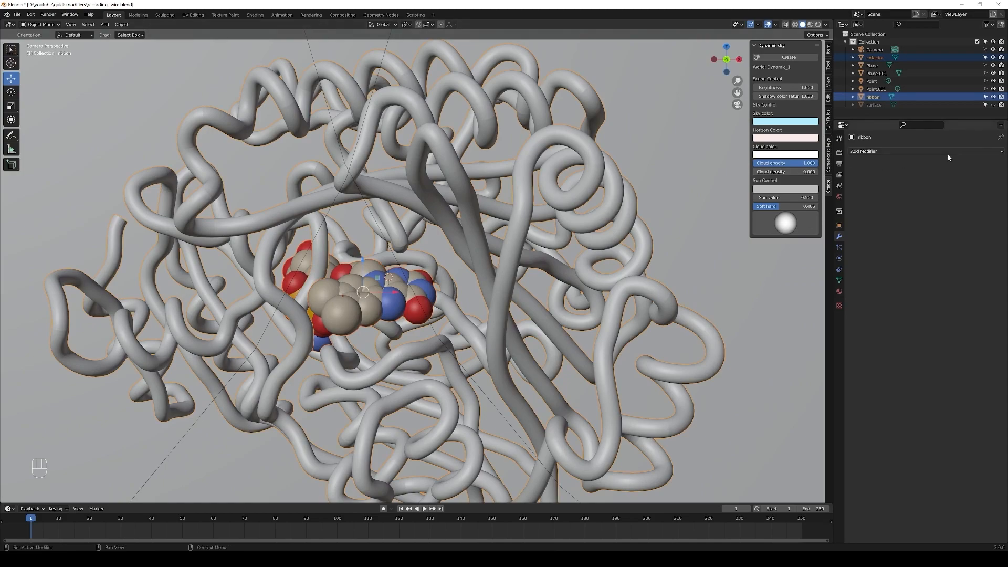
pyautogui.click(908, 150)
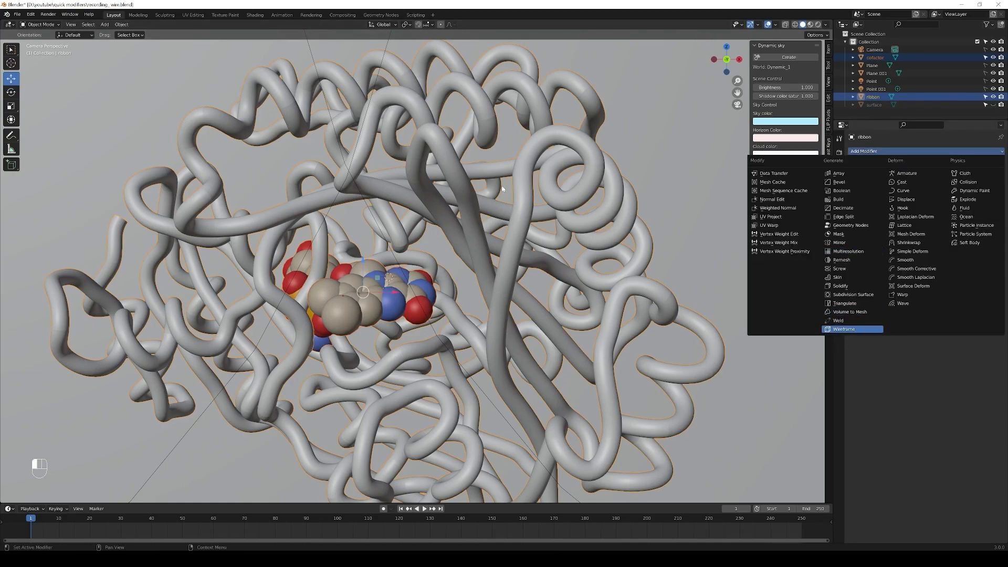
pyautogui.press('Return')
pyautogui.click(713, 254)
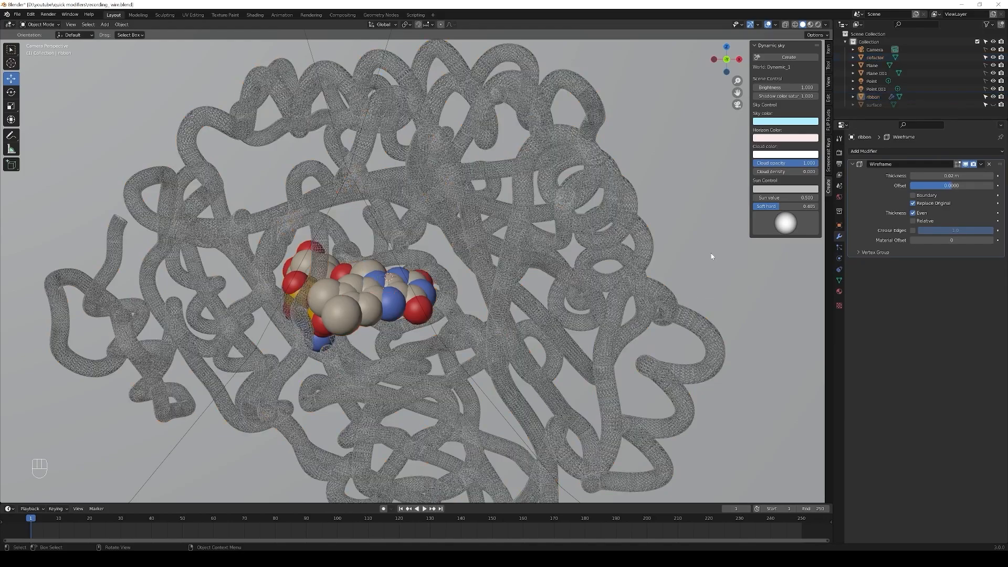
# - Add a Wireframe modifier to the cofactor and keep that object selected
pyautogui.click(399, 300)
pyautogui.click(892, 151)
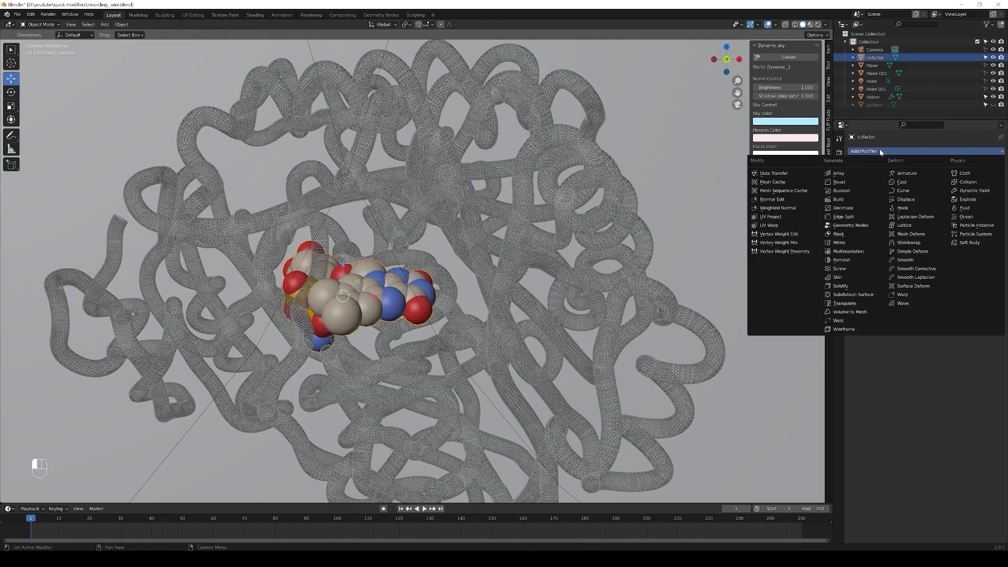
pyautogui.click(851, 329)
pyautogui.click(384, 303)
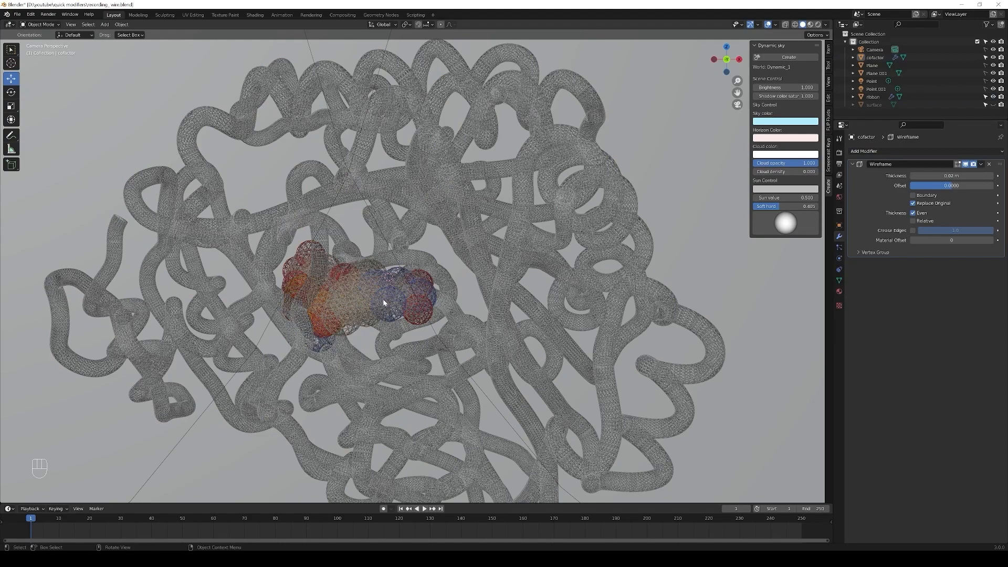
pyautogui.click(346, 303)
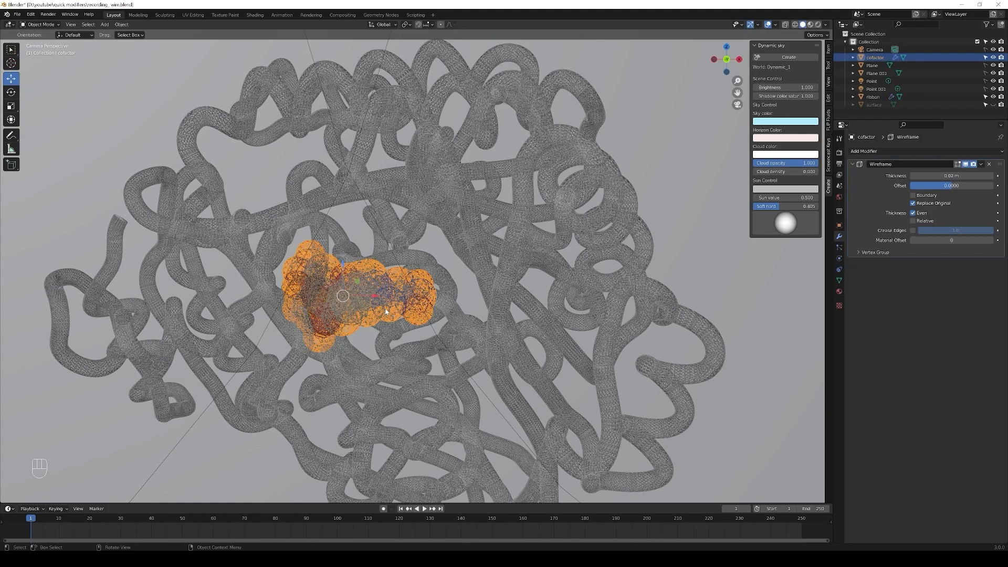
# - Remove the Wireframe modifiers from the cofactor and the ribbon
pyautogui.click(989, 164)
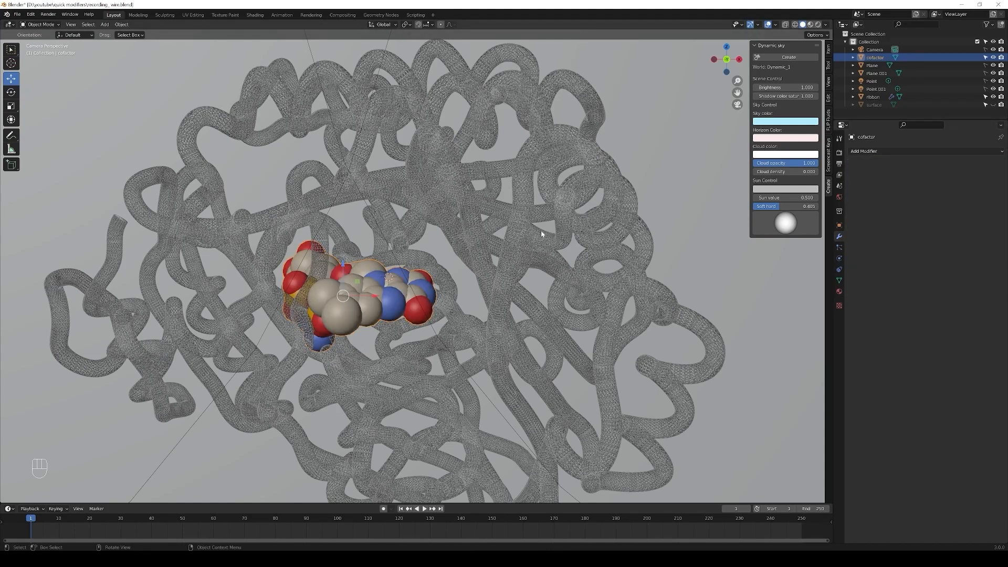
pyautogui.click(525, 221)
pyautogui.scroll(-4, 525, 222)
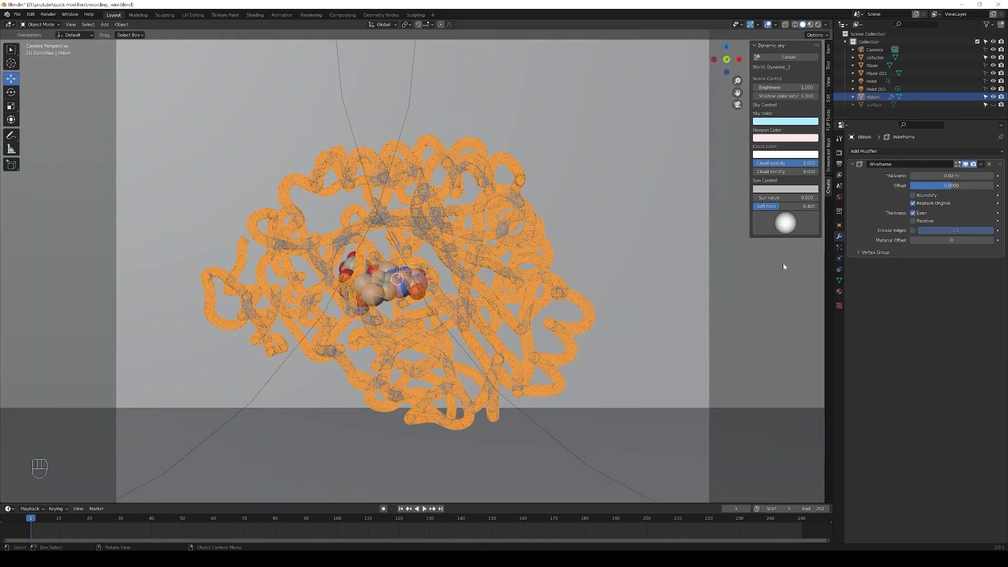
pyautogui.click(989, 165)
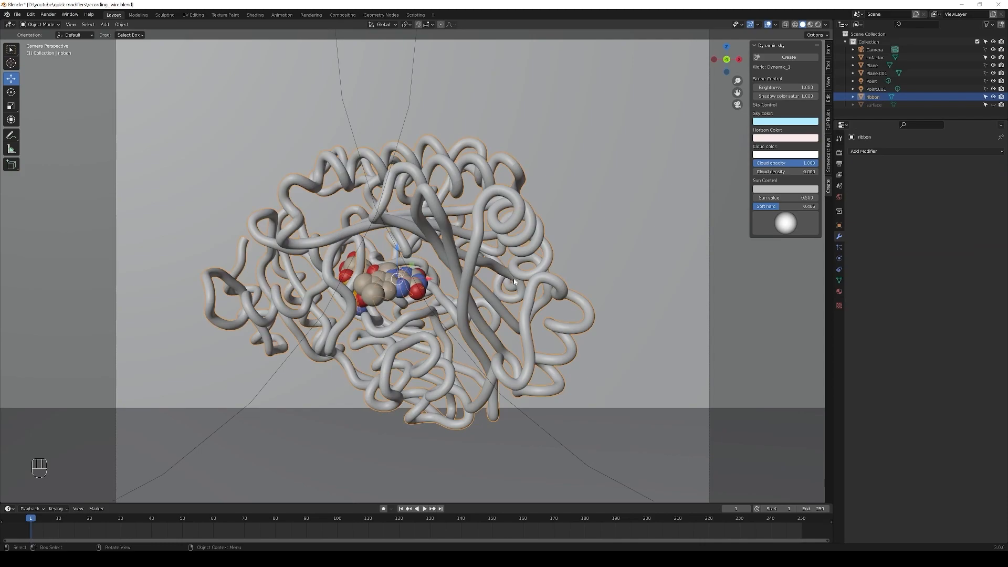
# - Show the surface object in the viewport again and add a Remesh modifier to it
pyautogui.click(993, 105)
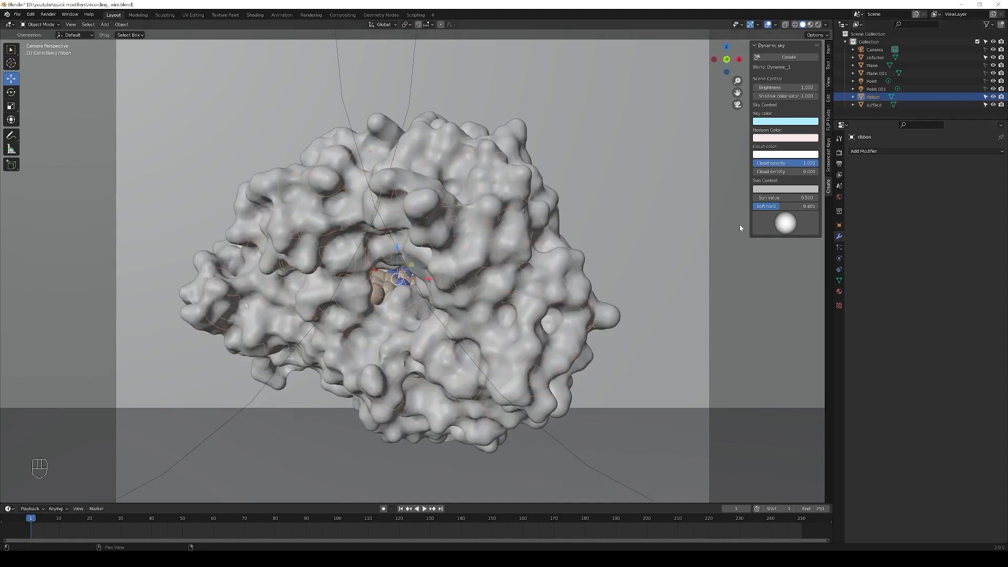
pyautogui.click(596, 245)
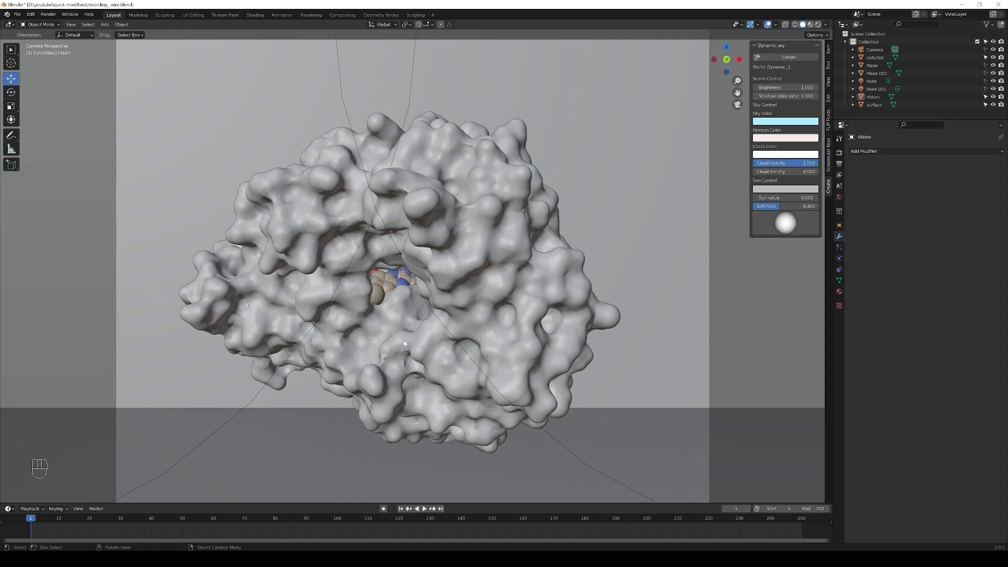
pyautogui.click(487, 234)
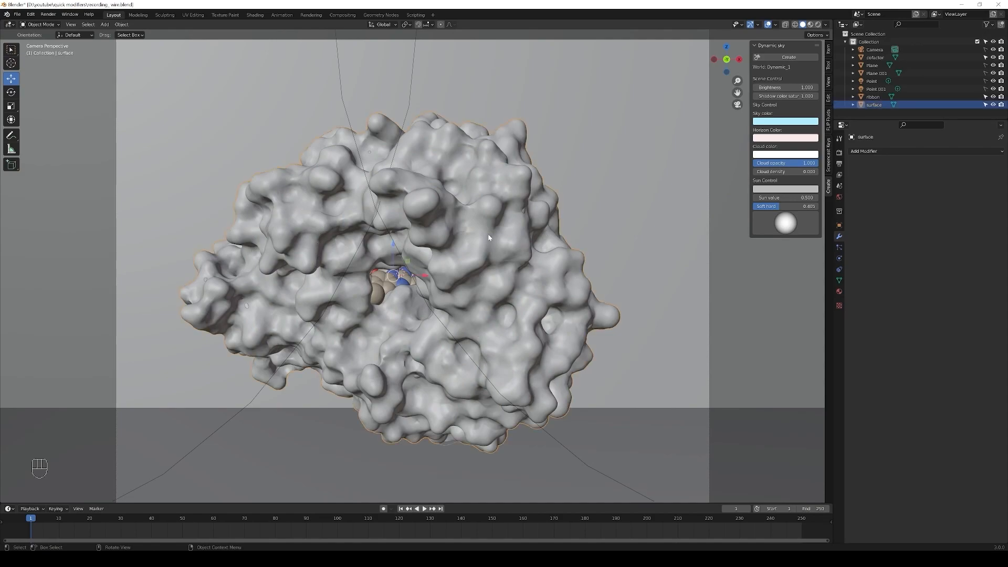
pyautogui.click(880, 151)
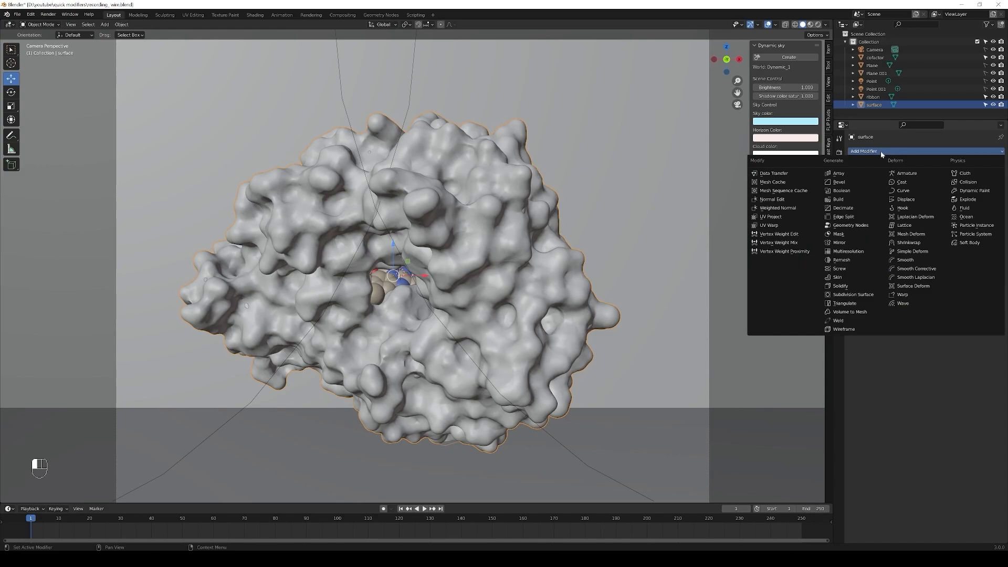
pyautogui.click(866, 262)
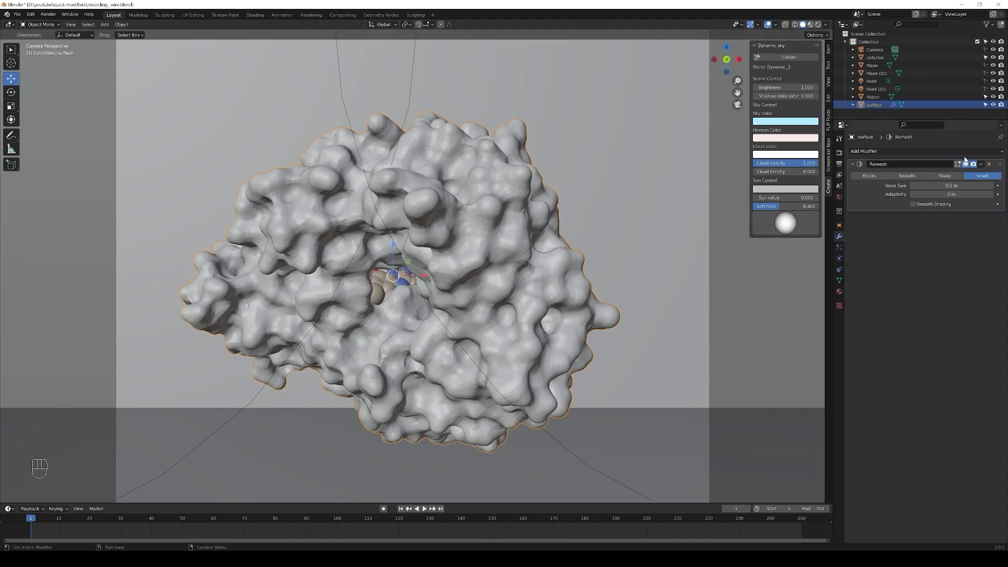
# - Set the surface's Remesh modifier to Blocks mode with an octree depth of 7
pyautogui.click(876, 178)
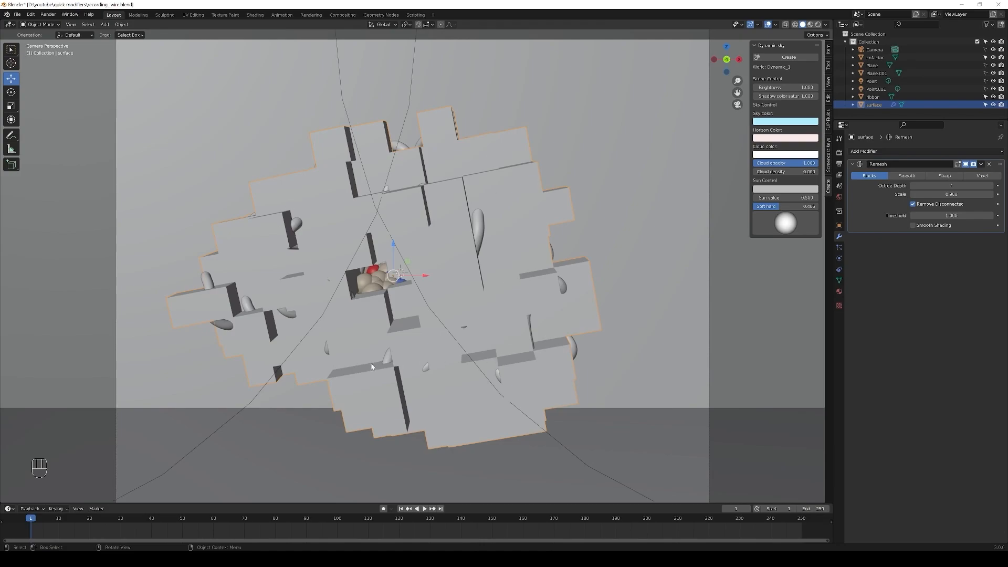
pyautogui.click(990, 186)
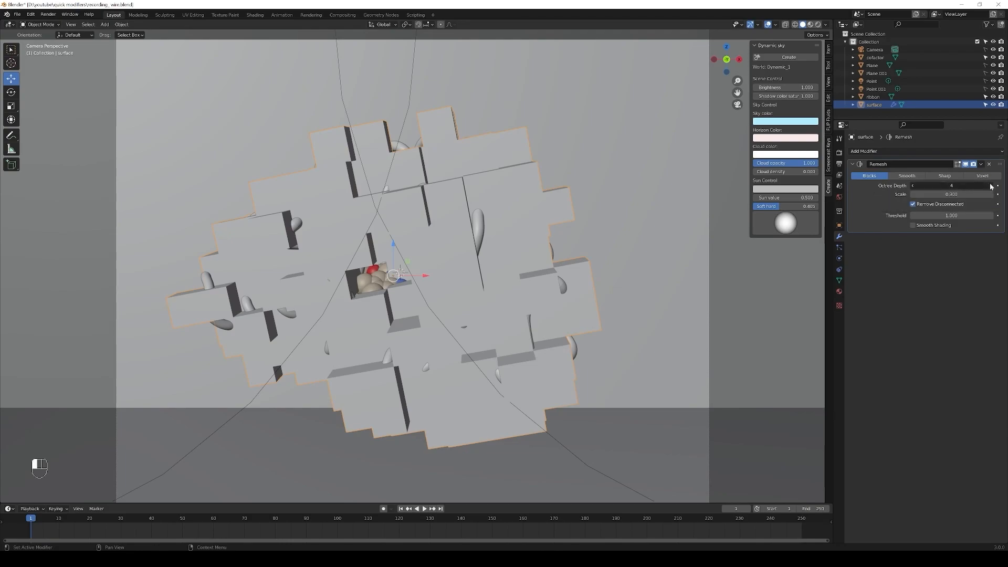
pyautogui.click(990, 186)
pyautogui.click(991, 186)
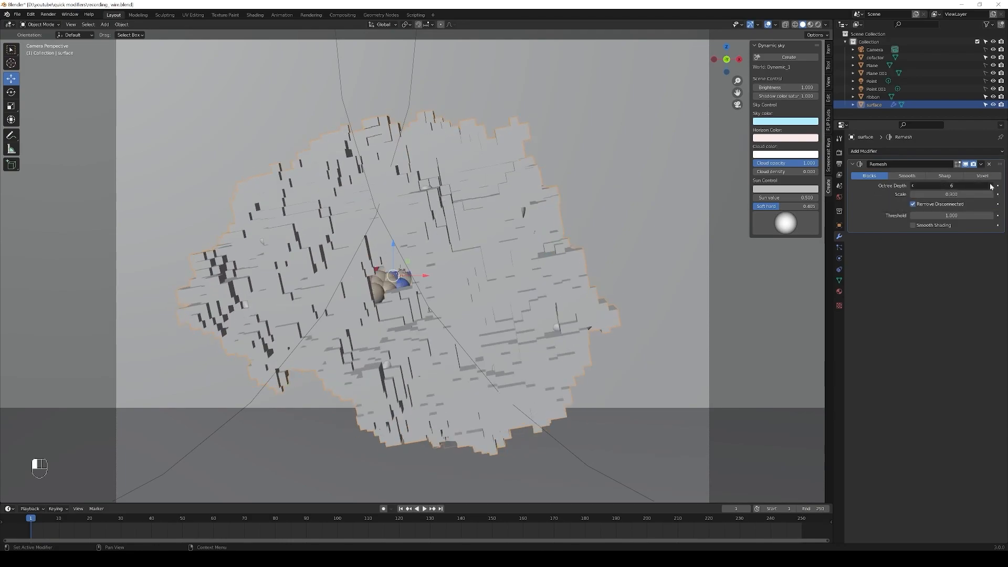
# - Switch the viewport to Rendered shading, inspect the blocky surface without its selection outline, and reselect it
pyautogui.press('z')
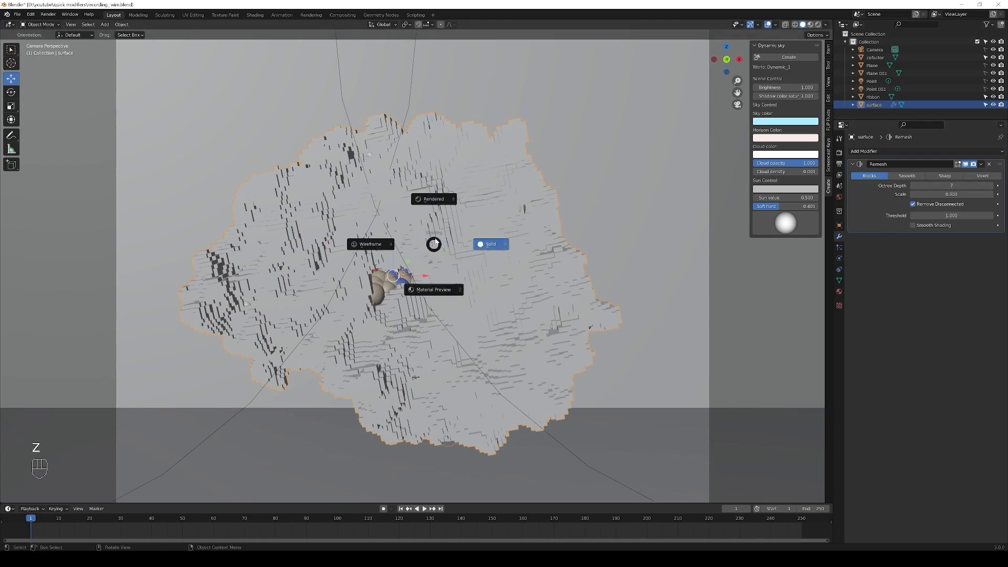
pyautogui.click(434, 200)
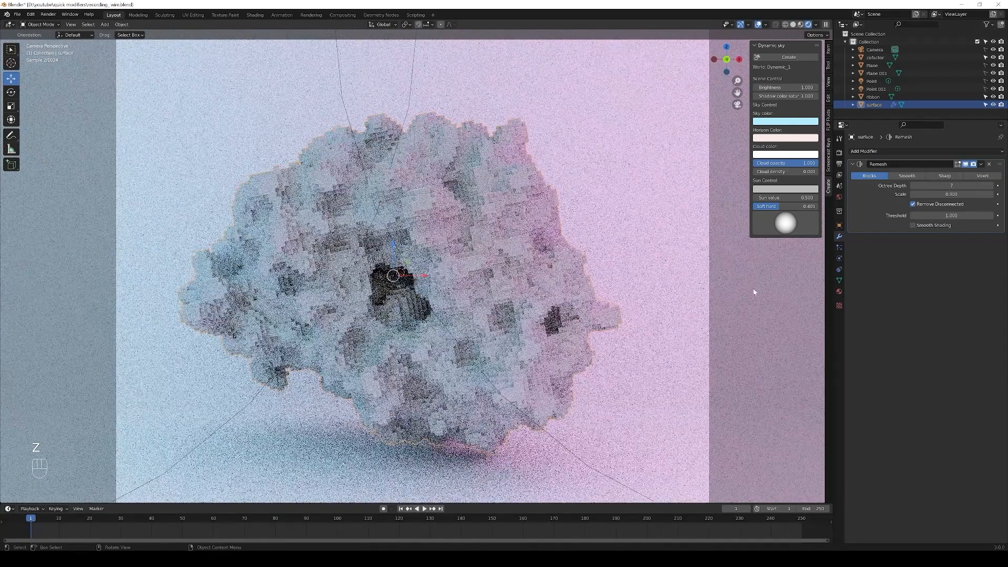
pyautogui.click(755, 289)
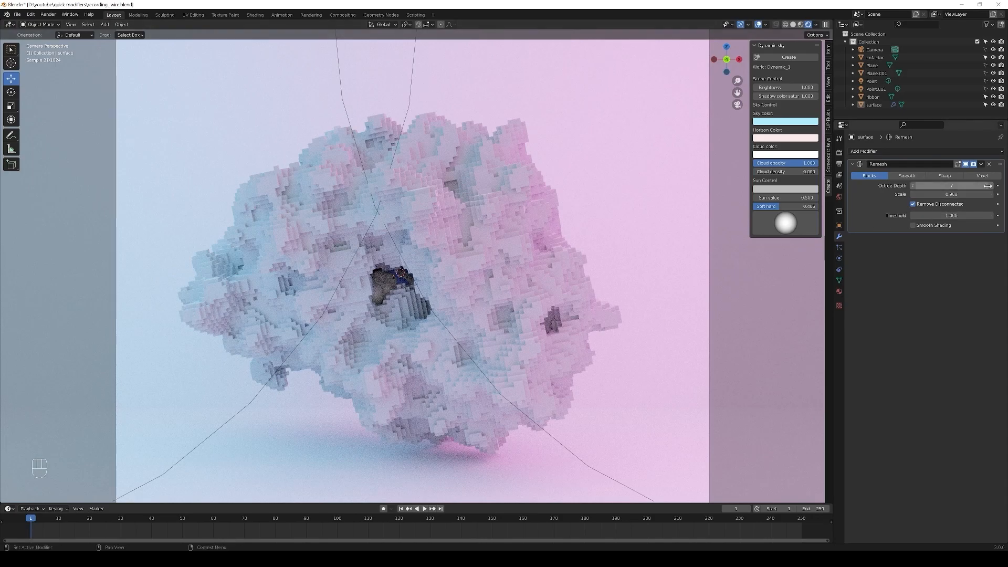
pyautogui.click(501, 218)
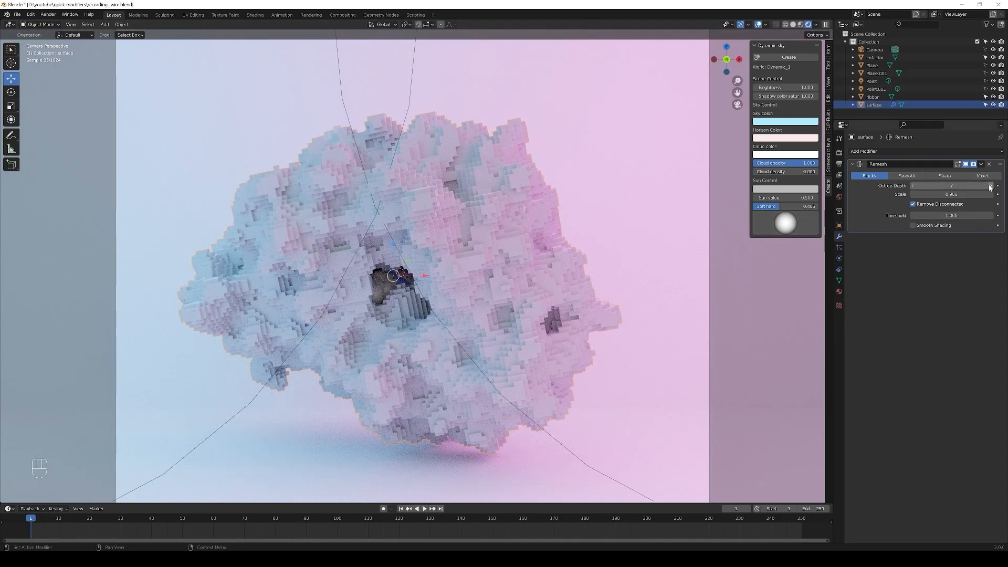
# - Raise the surface's Remesh octree depth to 8 and set its scale to 0.5
pyautogui.click(990, 185)
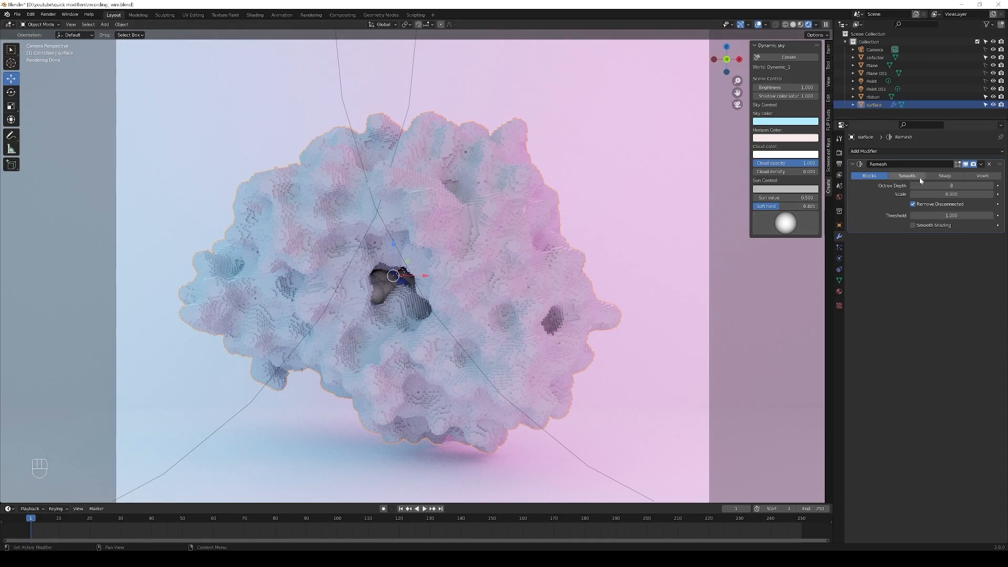
pyautogui.click(952, 194)
pyautogui.write('0.5')
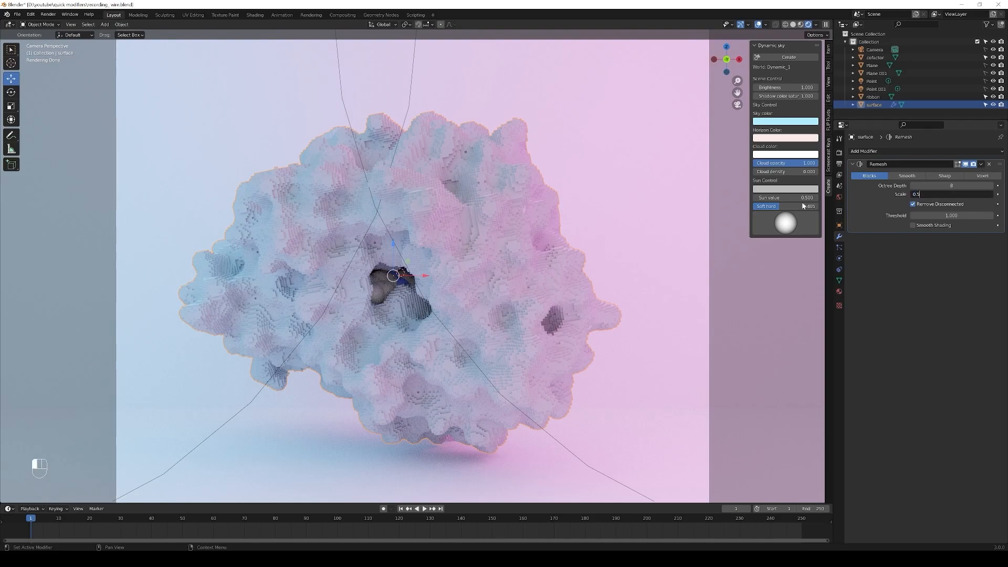
pyautogui.press('Return')
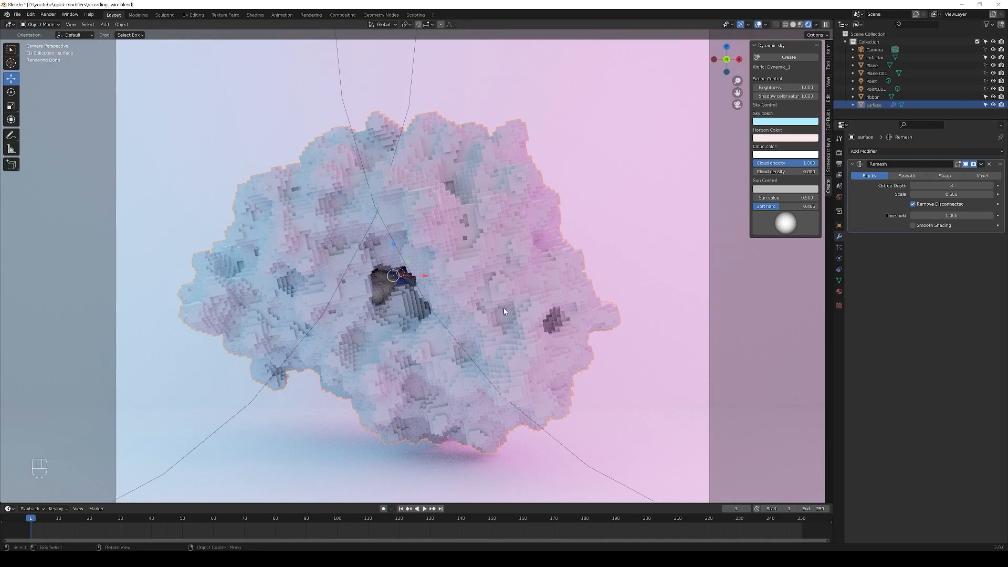
# - Remove the Remesh modifier from the surface object and hide the surface in the viewport
pyautogui.click(989, 164)
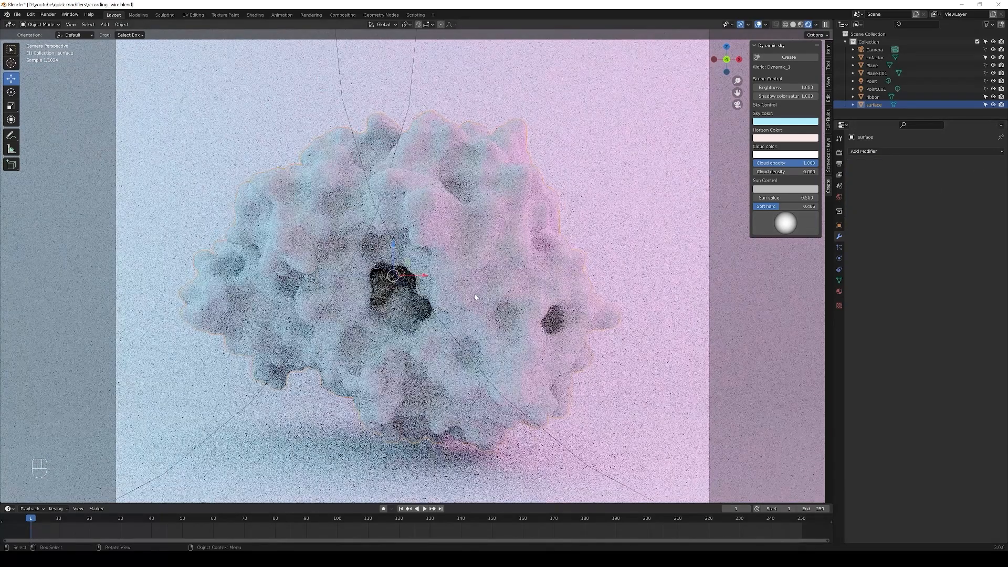
pyautogui.press('h')
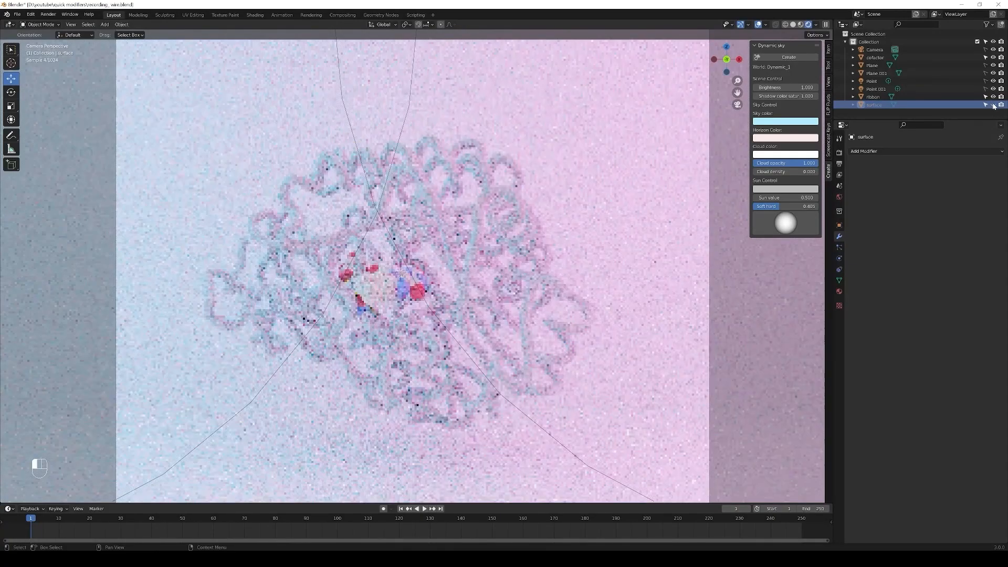
# - Add a Remesh modifier to the ribbon in Blocks mode with an octree depth of 8
pyautogui.click(872, 96)
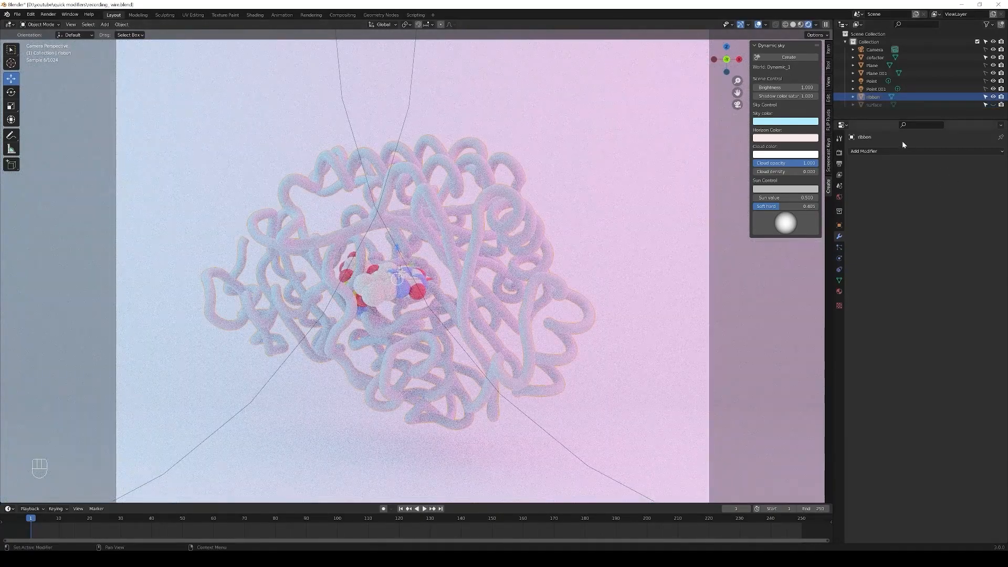
pyautogui.click(891, 151)
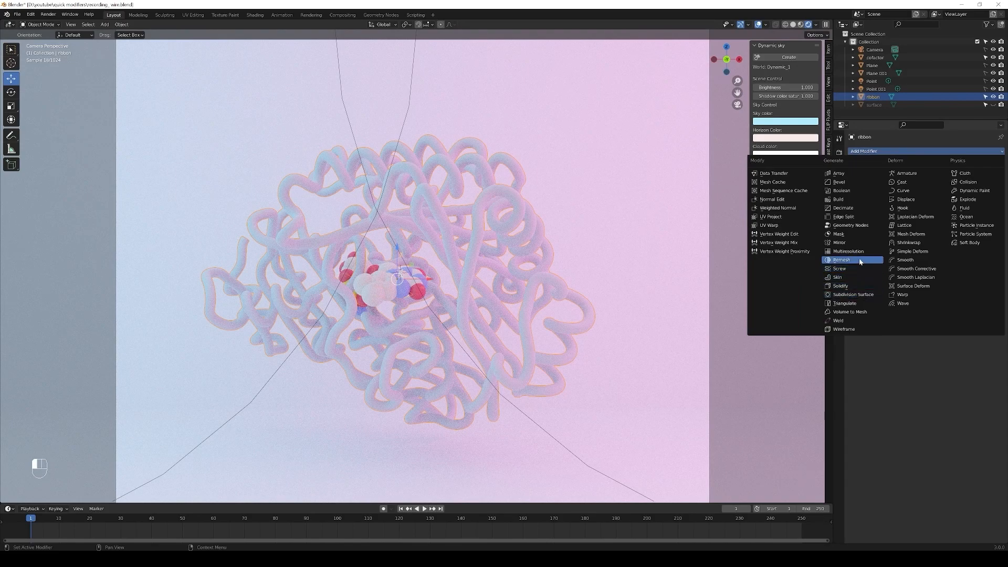
pyautogui.click(841, 260)
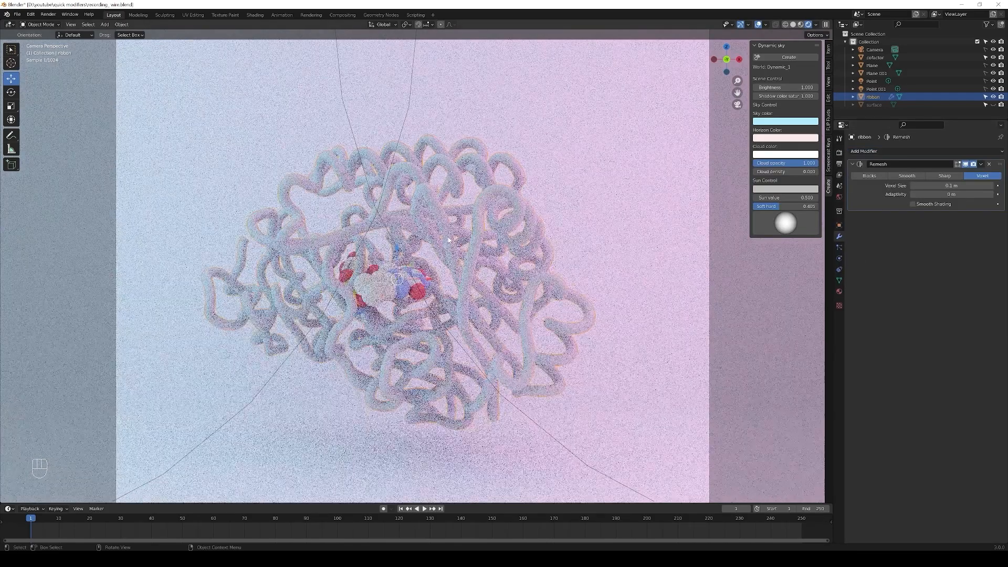
pyautogui.scroll(3, 437, 248)
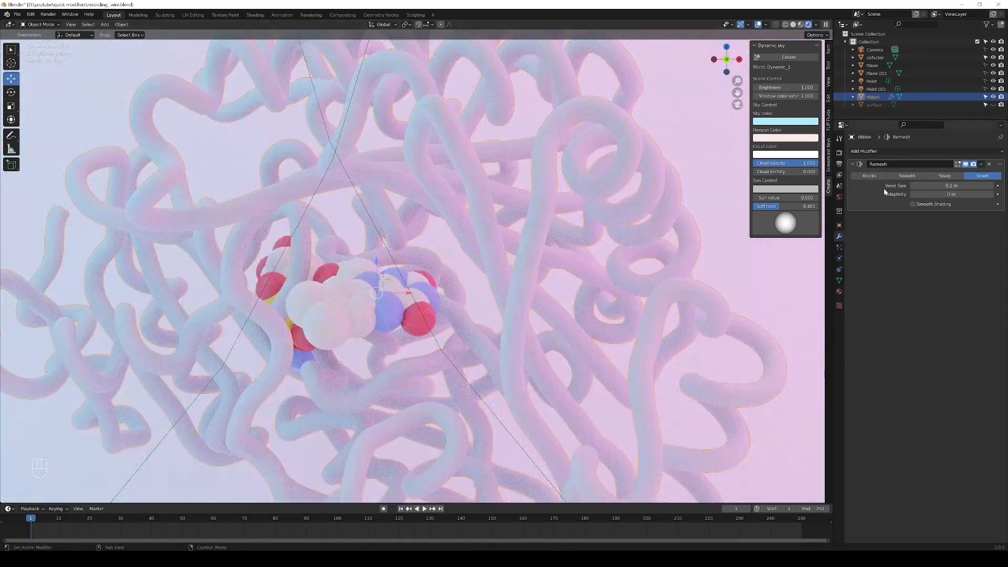
pyautogui.click(869, 175)
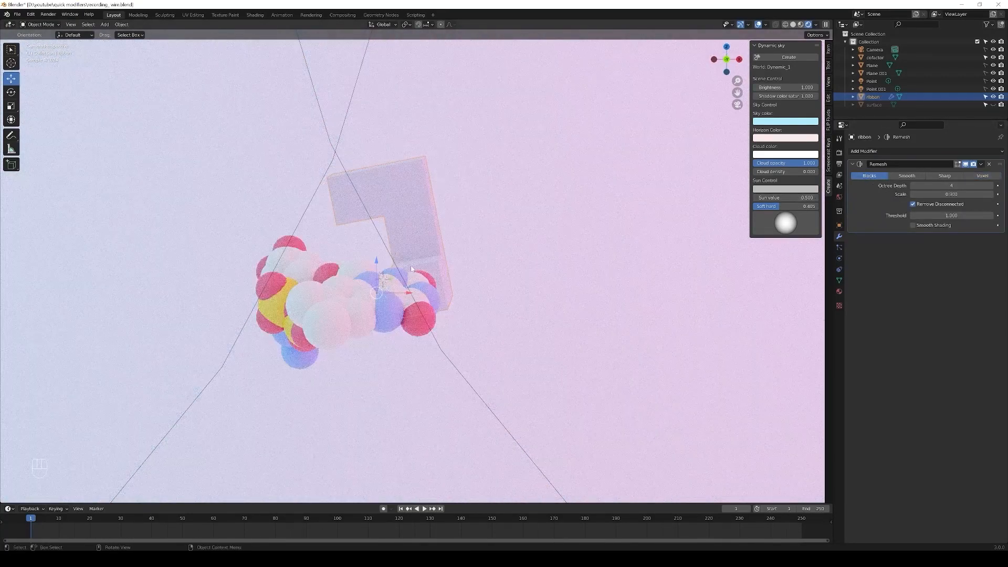
pyautogui.scroll(-3, 326, 206)
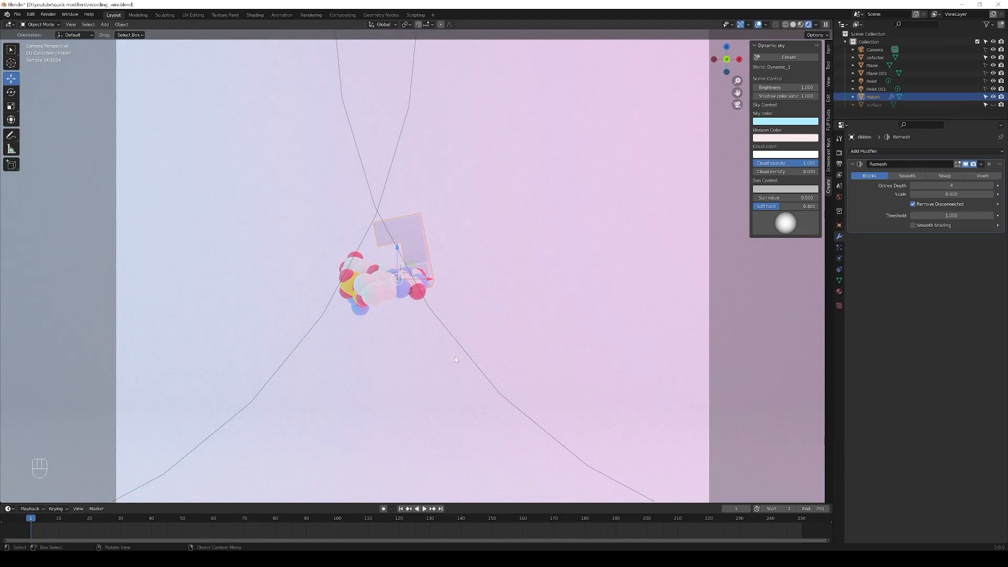
pyautogui.click(991, 186)
pyautogui.click(991, 187)
pyautogui.click(991, 186)
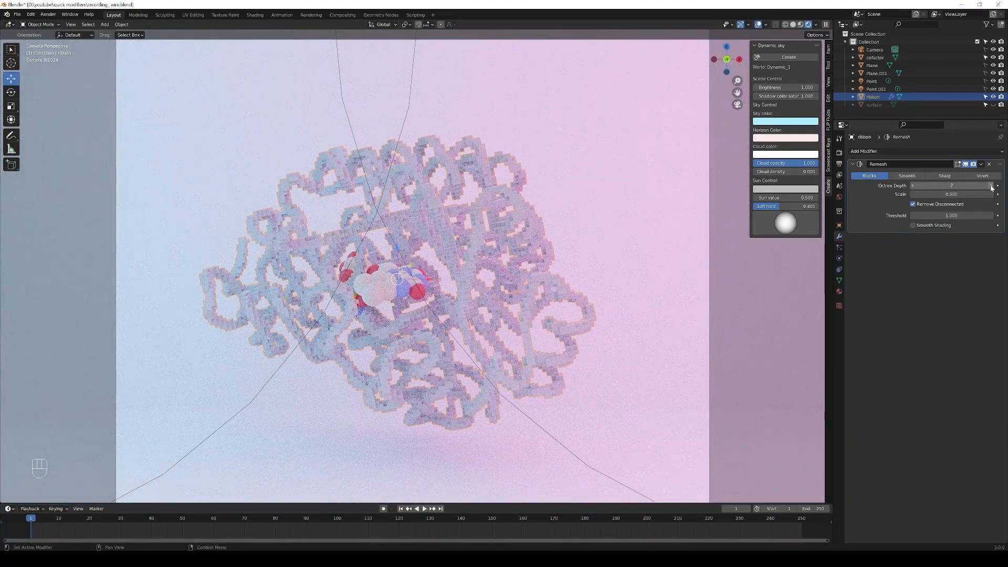
pyautogui.click(991, 186)
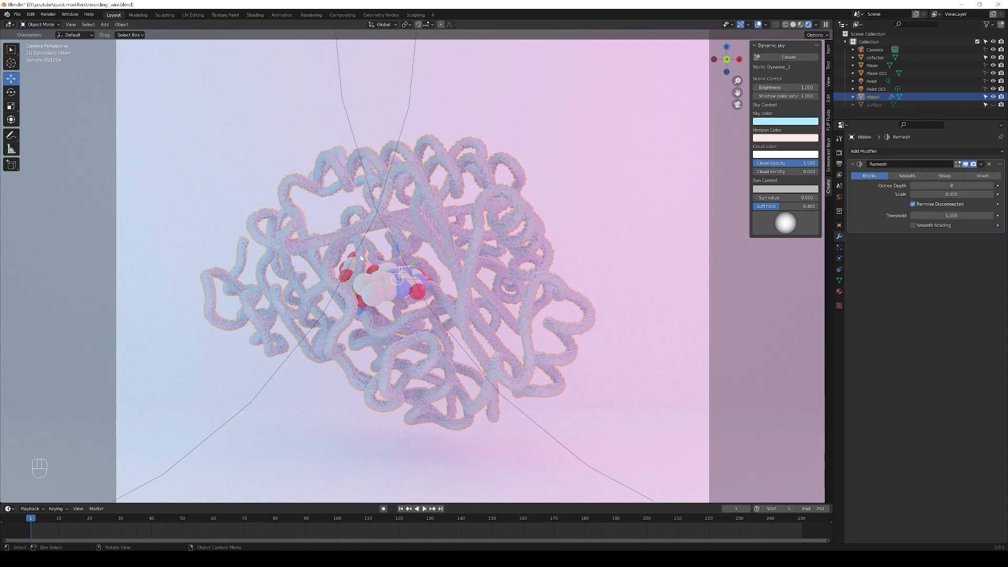
# - Remove the Remesh modifier from the ribbon
pyautogui.click(375, 297)
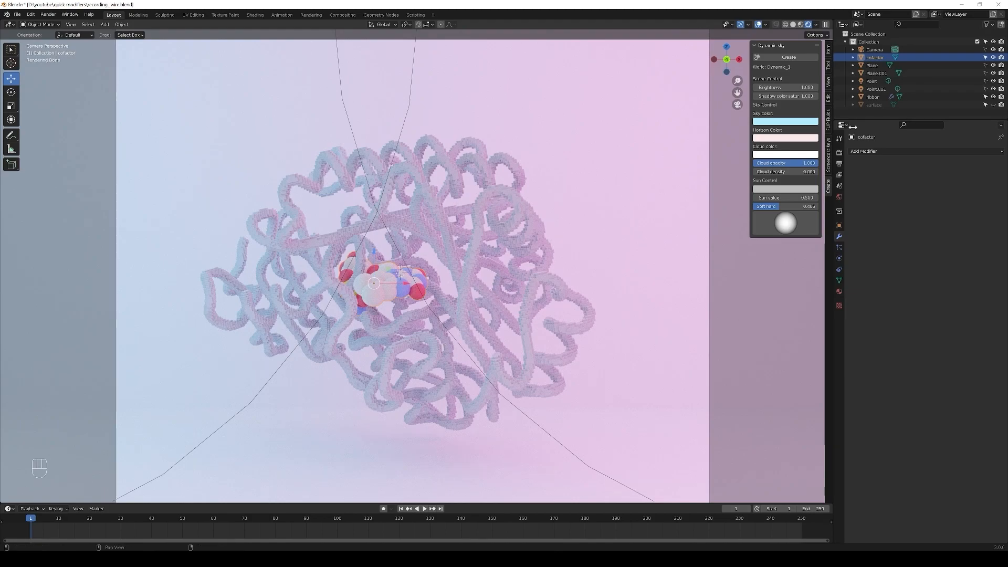
pyautogui.click(523, 211)
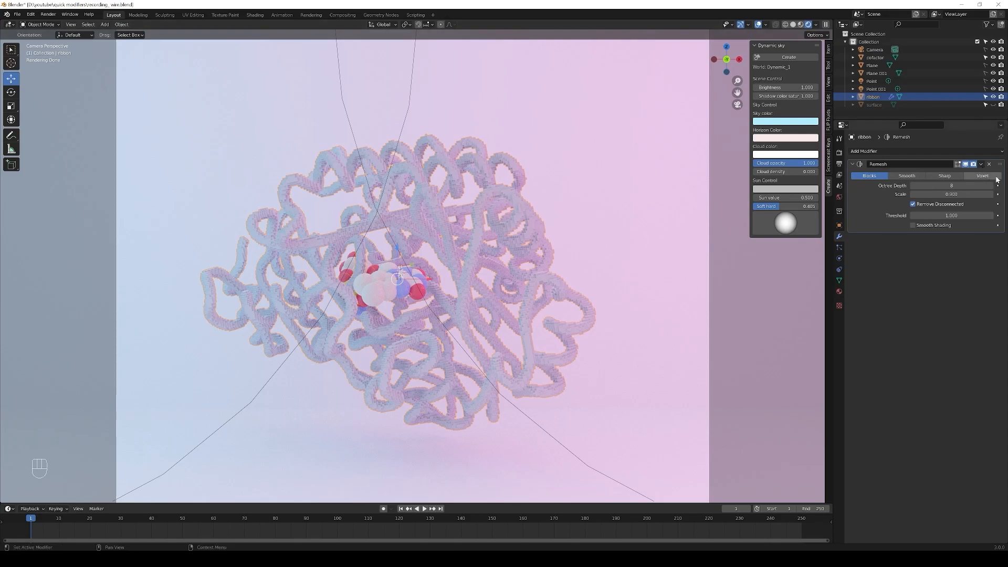
pyautogui.click(989, 164)
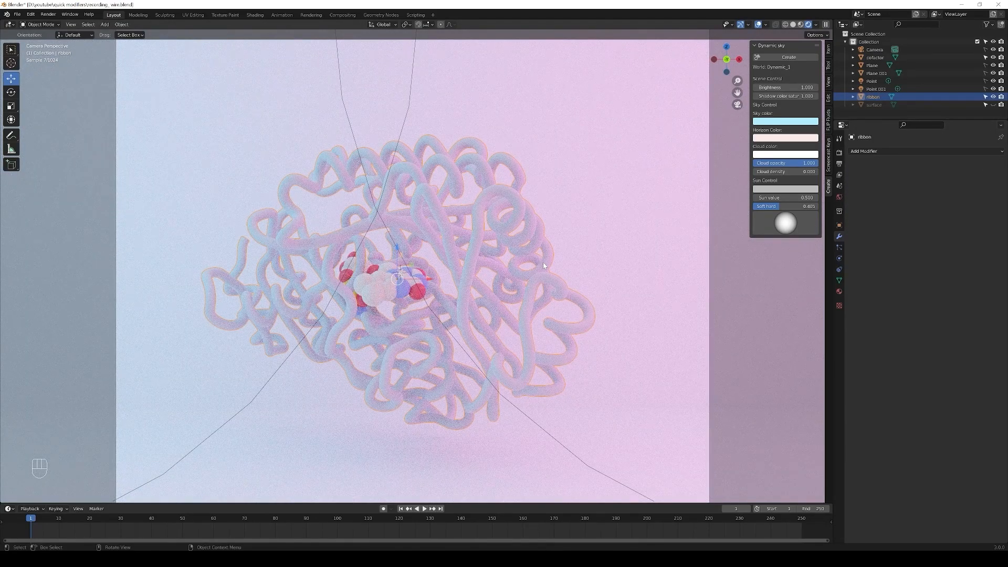
# - Add a Remesh modifier to the surface object and set it to Smooth mode
pyautogui.click(896, 151)
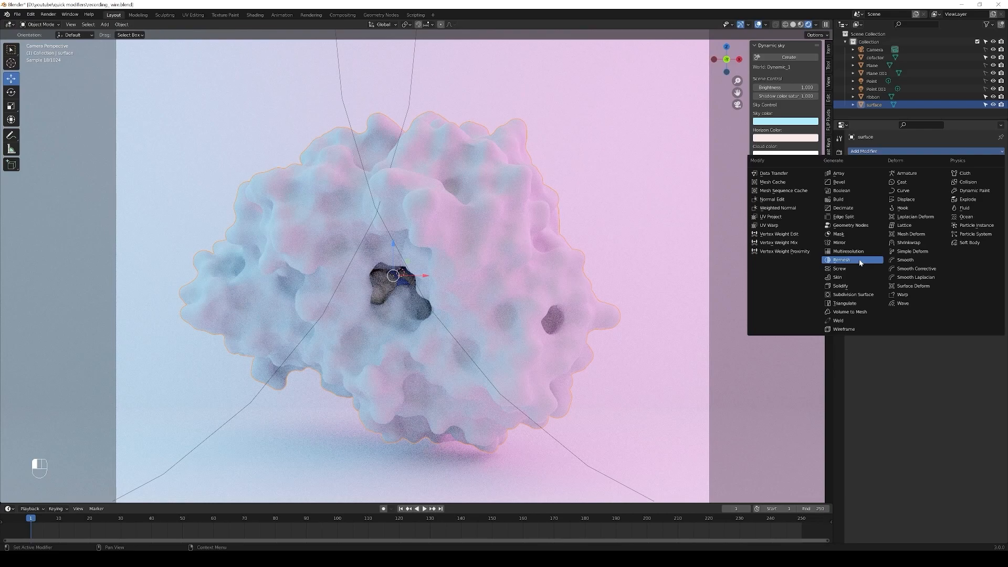
pyautogui.click(860, 260)
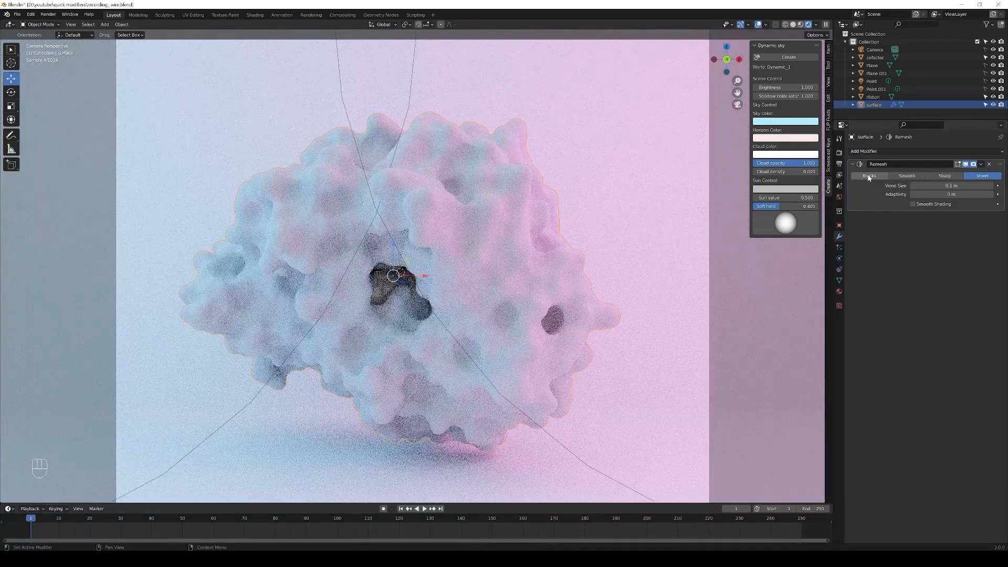
pyautogui.click(908, 176)
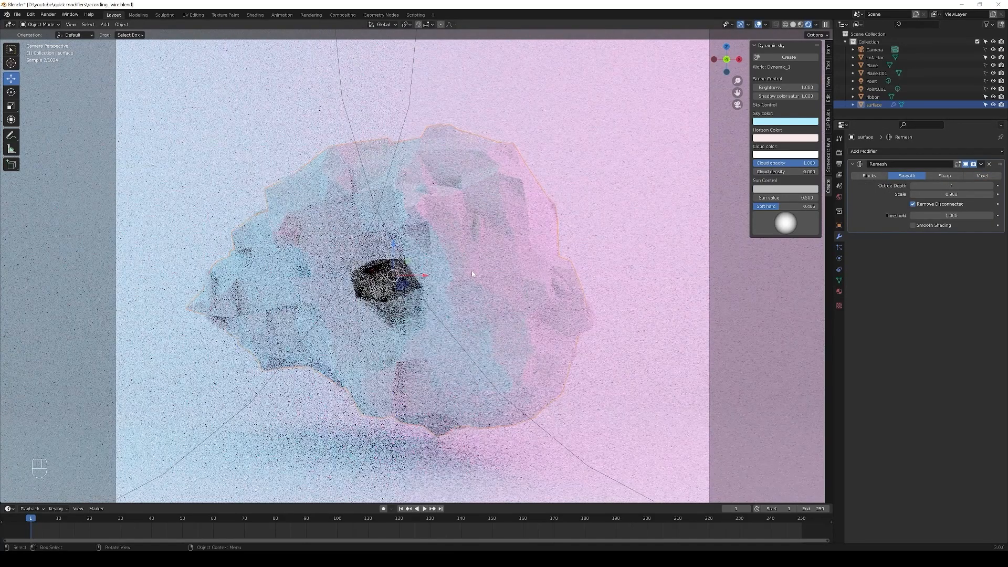
# - Switch the viewport to solid shading and raise the surface's Remesh octree depth to 6
pyautogui.press('z')
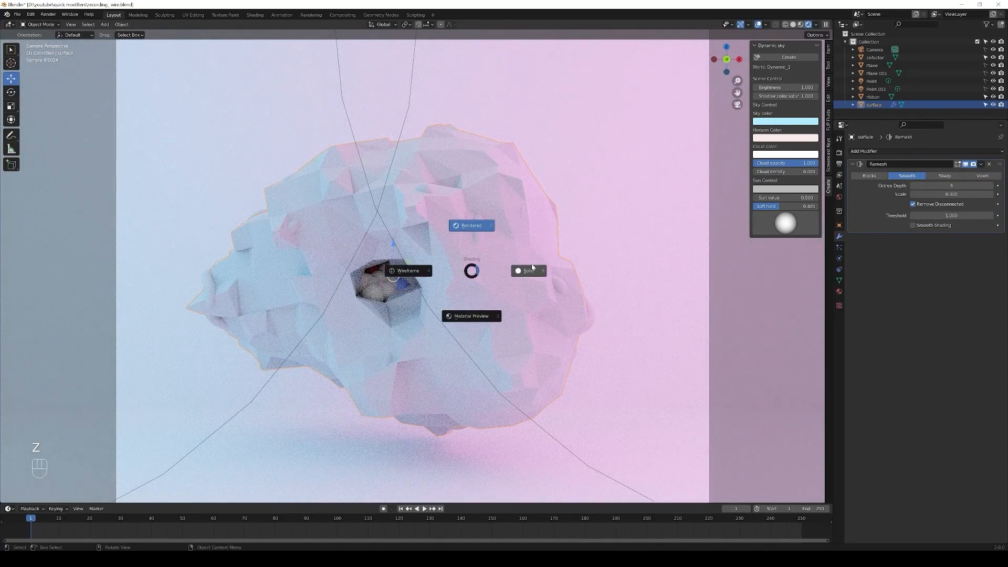
pyautogui.click(528, 271)
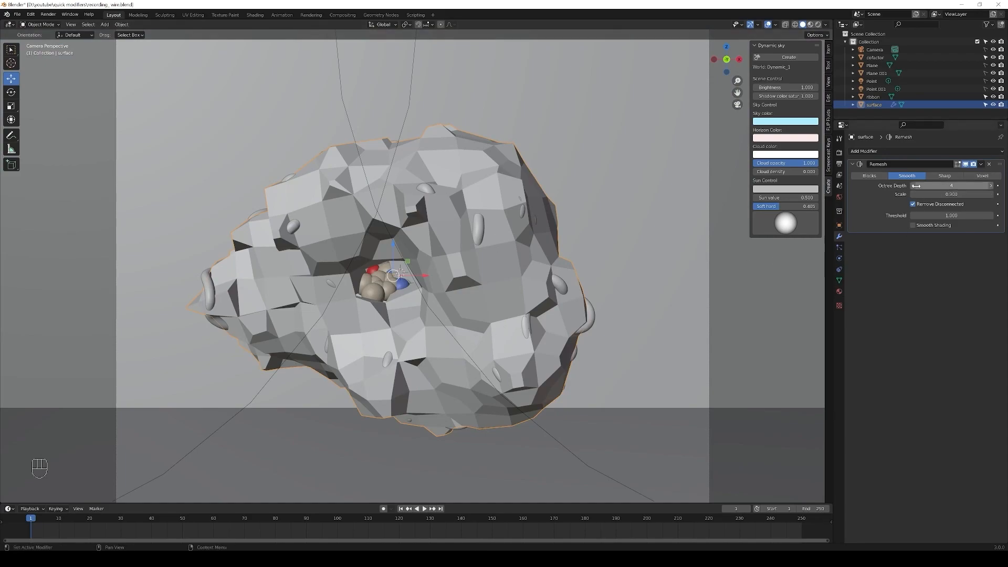
pyautogui.click(991, 186)
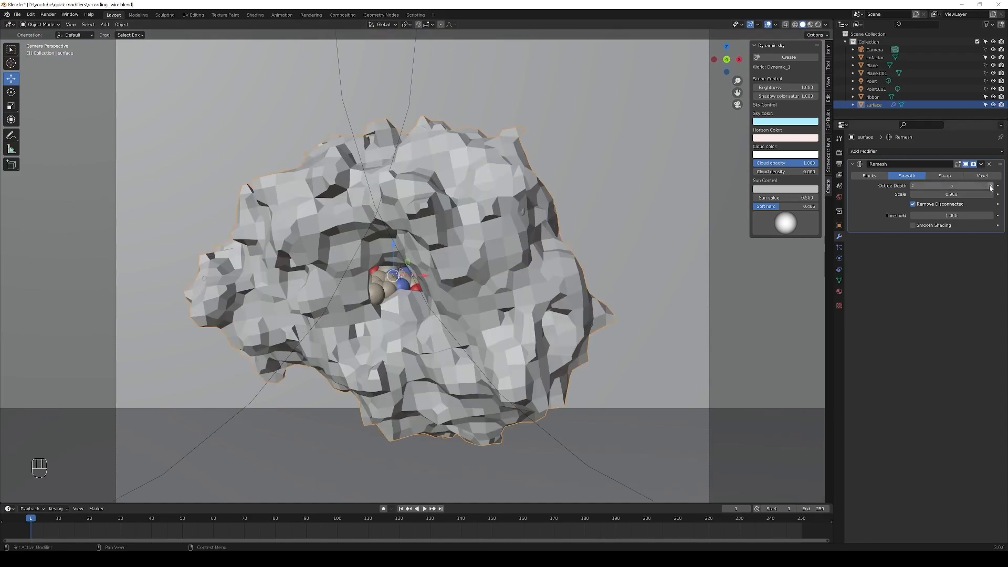
pyautogui.click(991, 186)
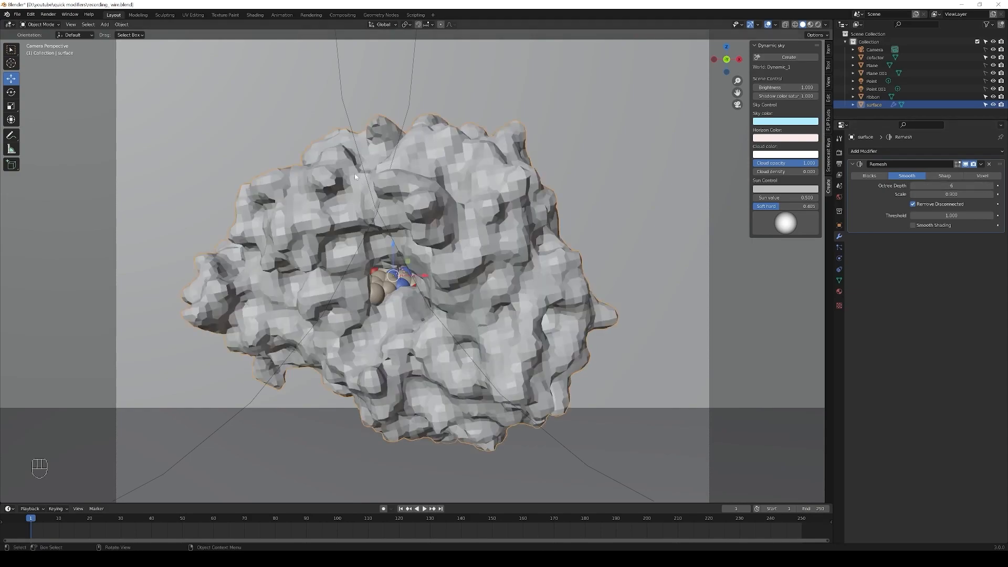
pyautogui.scroll(3, 449, 370)
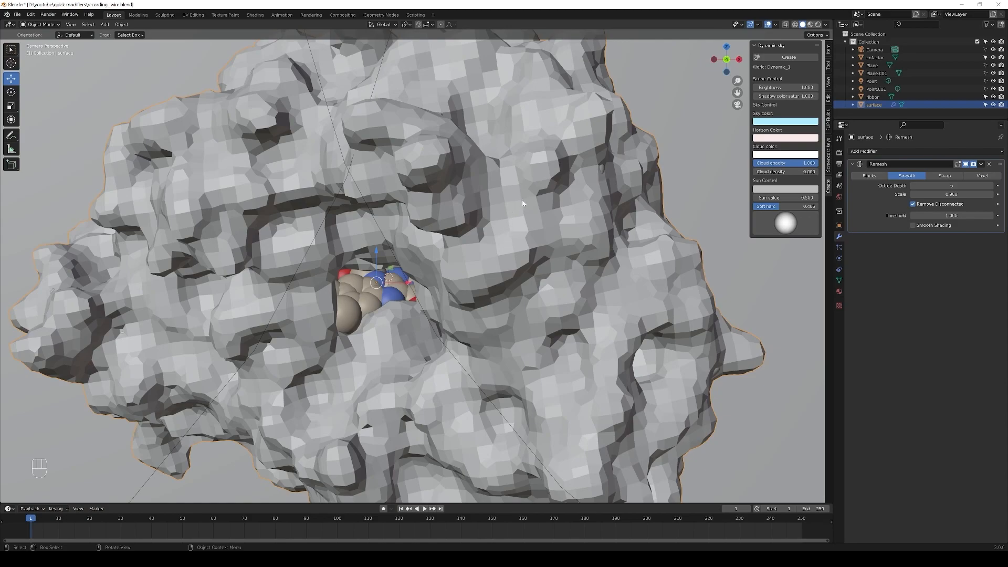
pyautogui.scroll(-3, 528, 220)
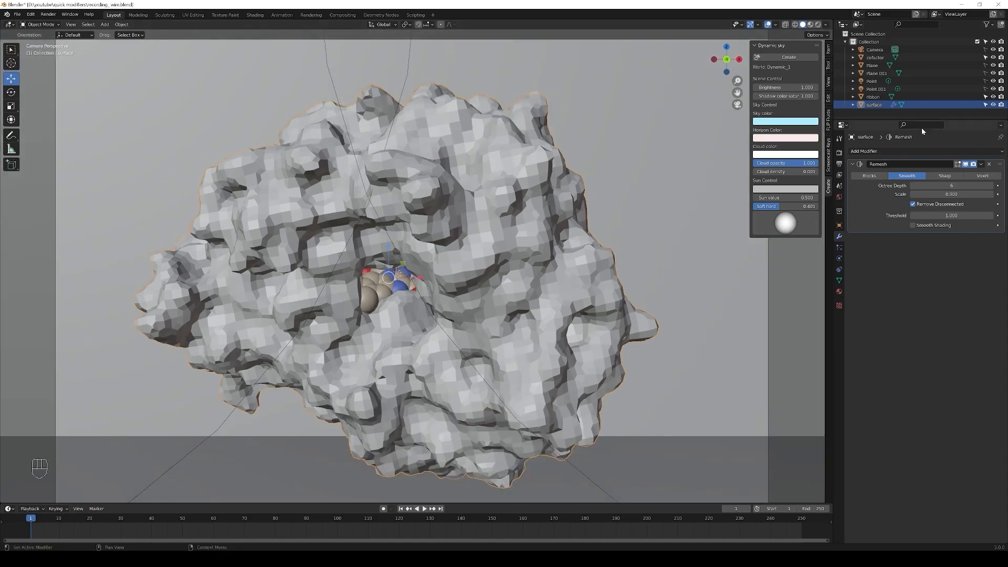
# - Add a Wireframe modifier to the surface with a thickness of 0.2 m and even thickness disabled
pyautogui.click(894, 151)
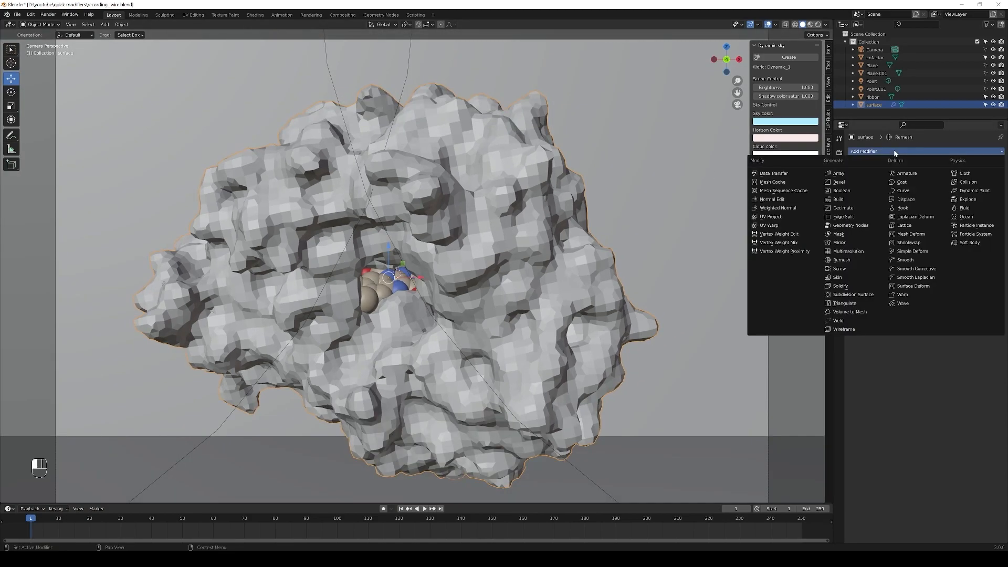
pyautogui.click(844, 329)
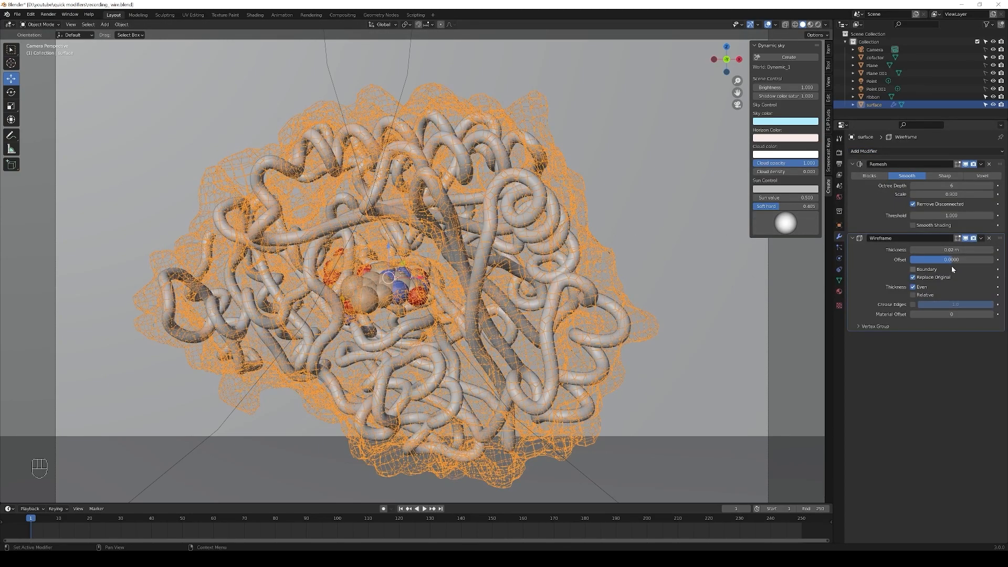
pyautogui.click(940, 249)
pyautogui.click(919, 249)
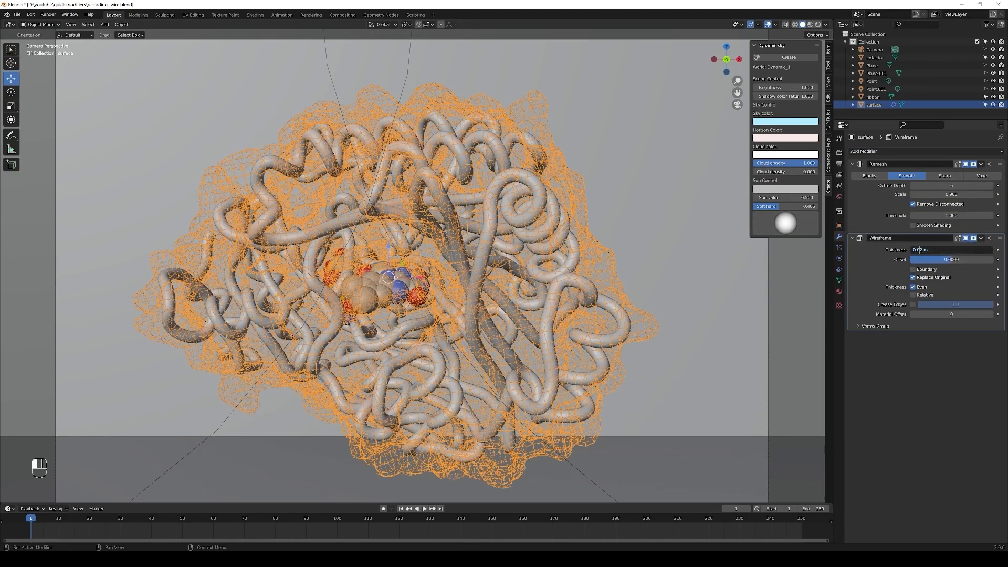
pyautogui.press('BackSpace')
pyautogui.press('Return')
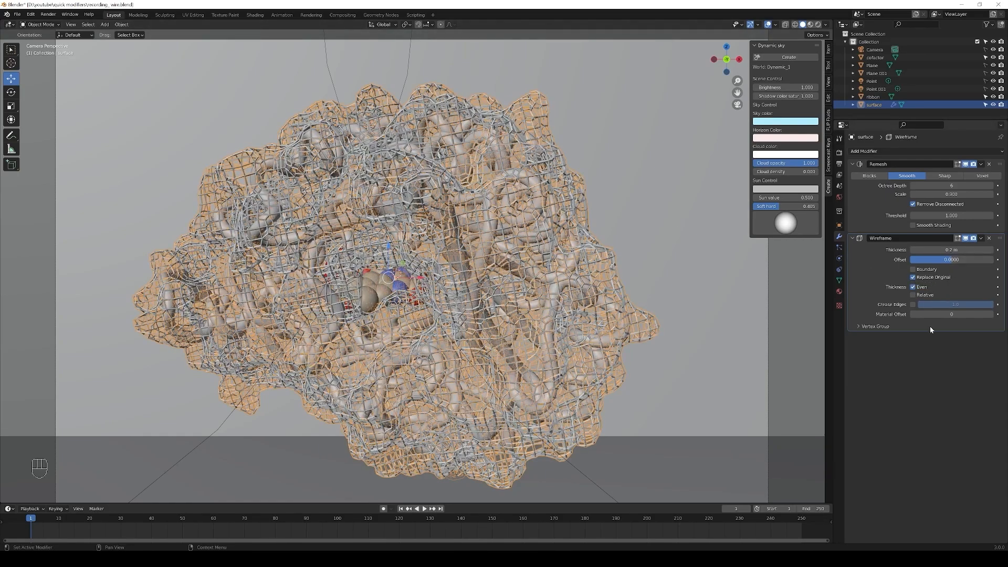
pyautogui.click(916, 289)
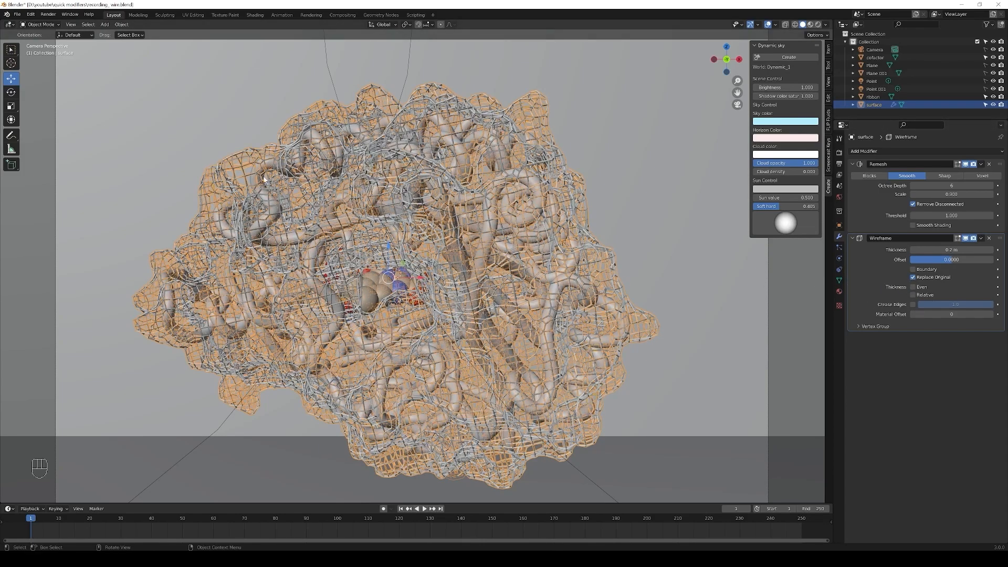
# - Raise the surface's Remesh octree depth to 7 and preview the wire mesh in rendered shading with nothing selected
pyautogui.click(991, 186)
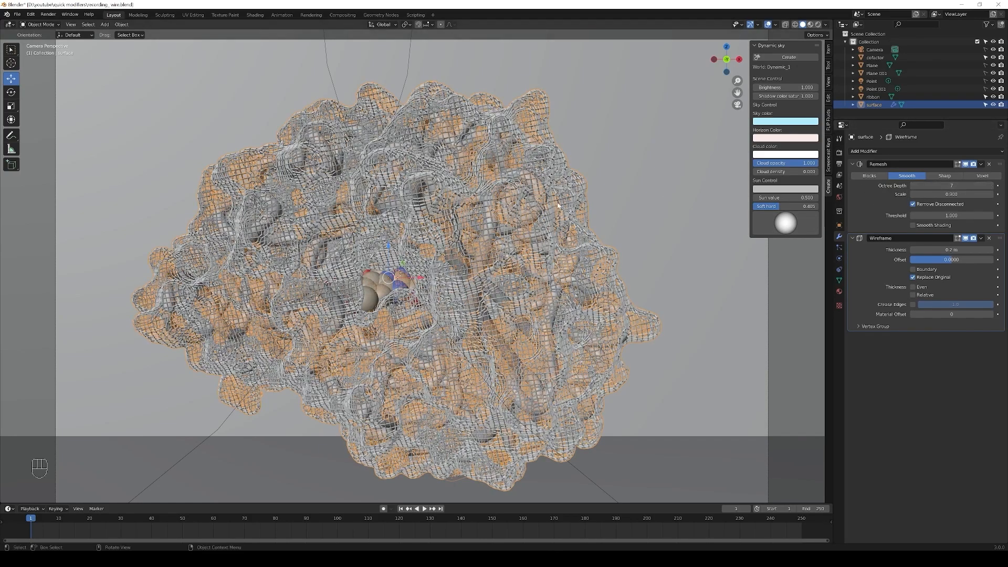
pyautogui.press('z')
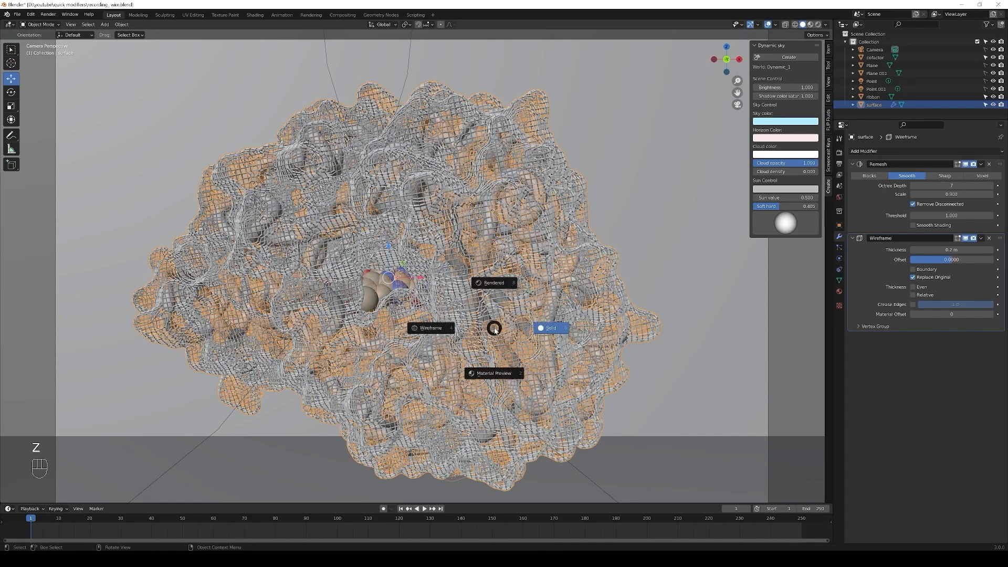
pyautogui.click(499, 285)
pyautogui.click(763, 287)
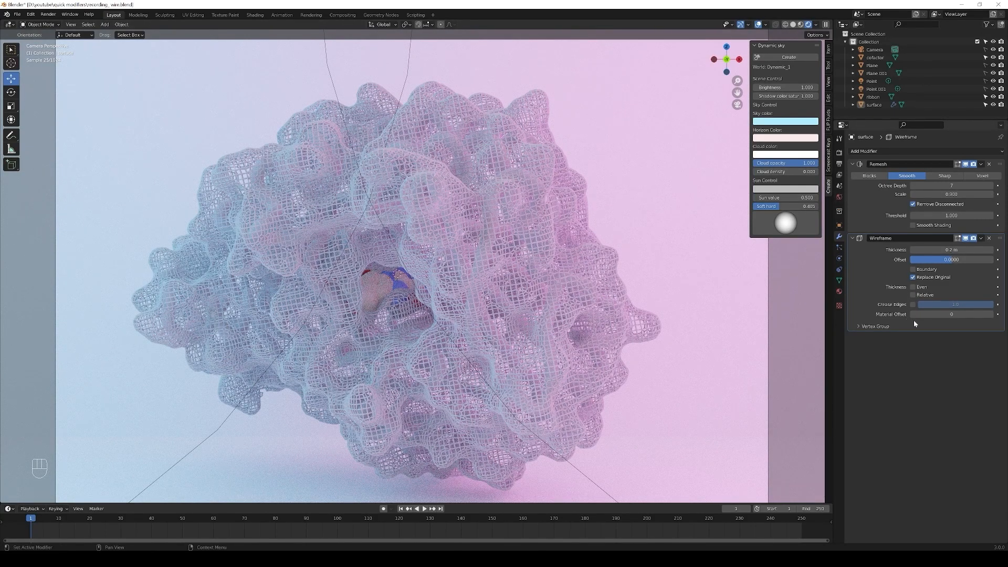
# - Remove the Wireframe and Remesh modifiers from the surface object and hide the surface in the viewport
pyautogui.click(988, 238)
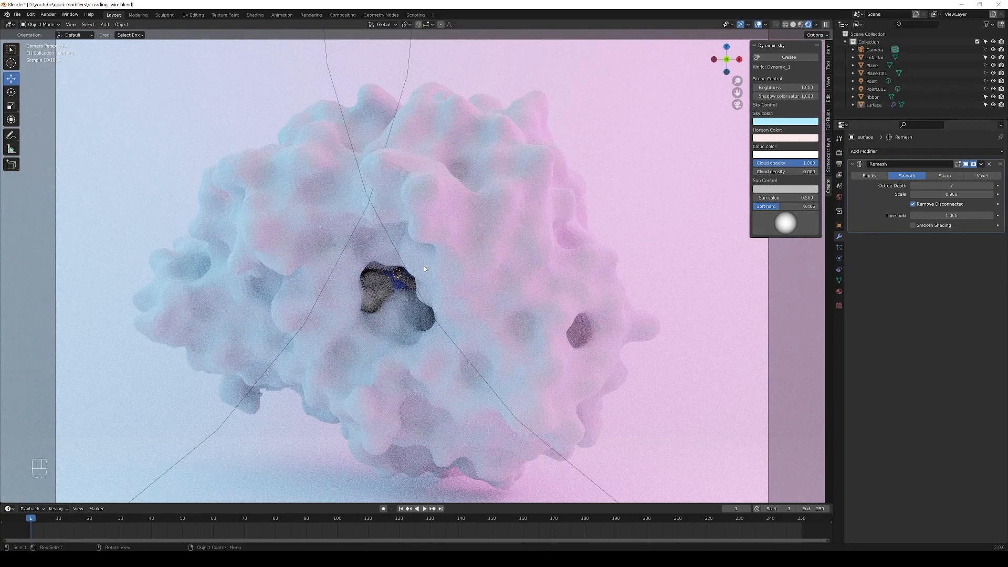
pyautogui.scroll(-1, 425, 269)
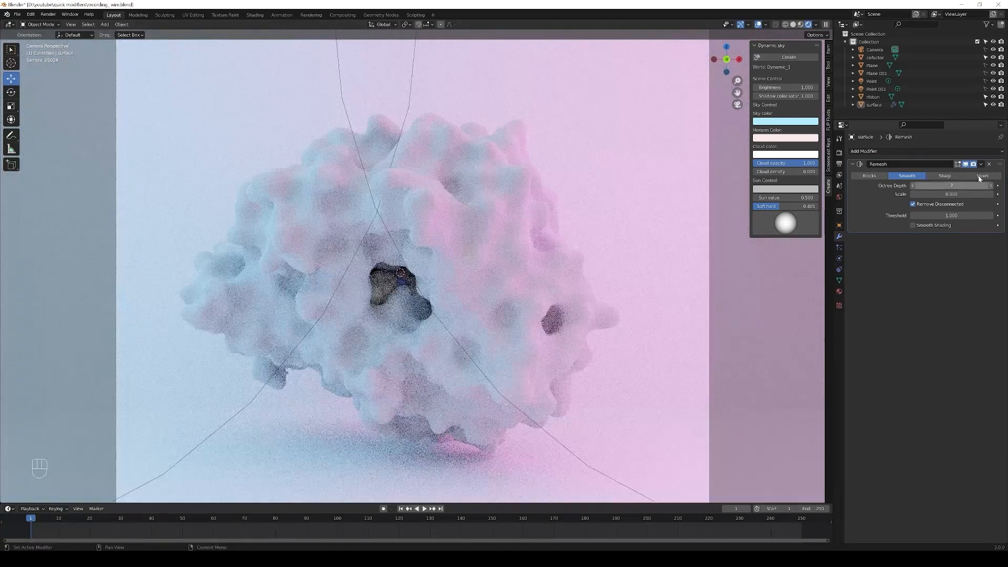
pyautogui.click(990, 166)
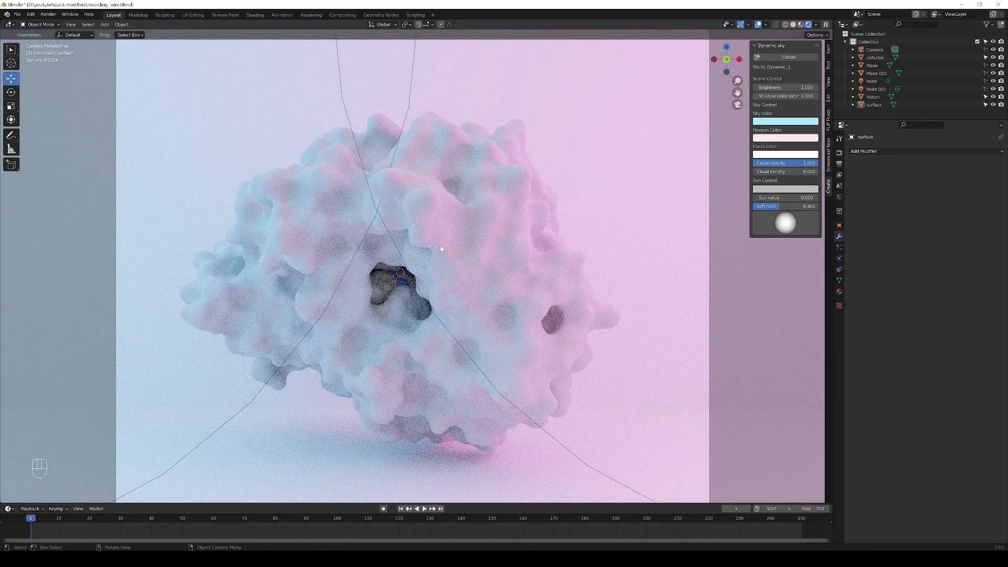
pyautogui.click(440, 247)
pyautogui.click(992, 105)
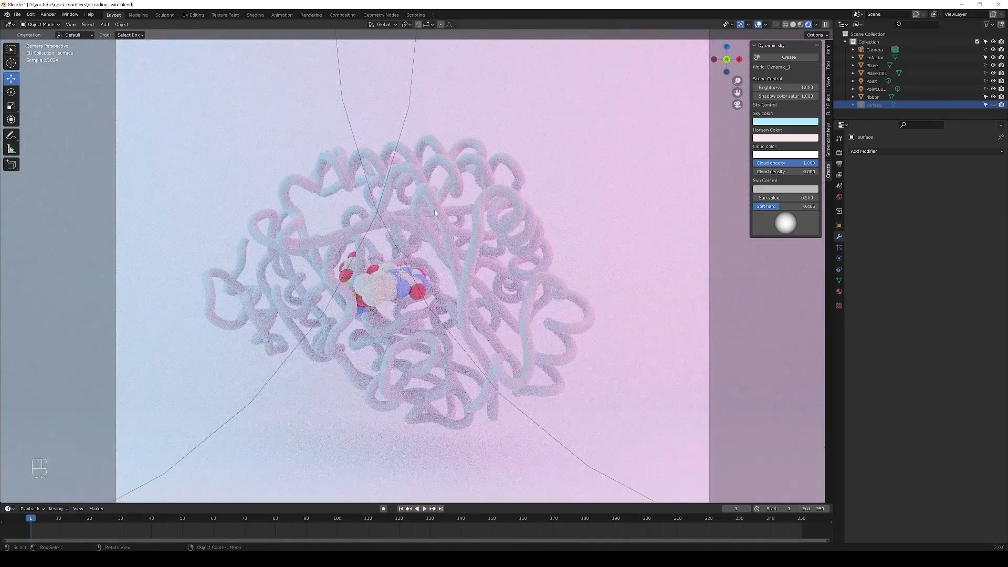
# - Switch to solid shading and add a Solidify modifier to the ribbon
pyautogui.press('z')
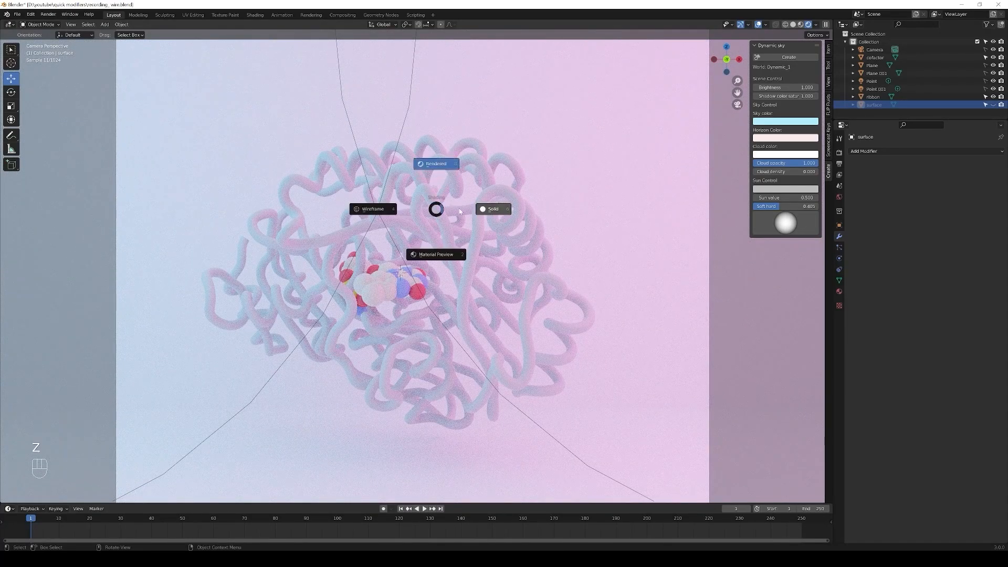
pyautogui.click(491, 207)
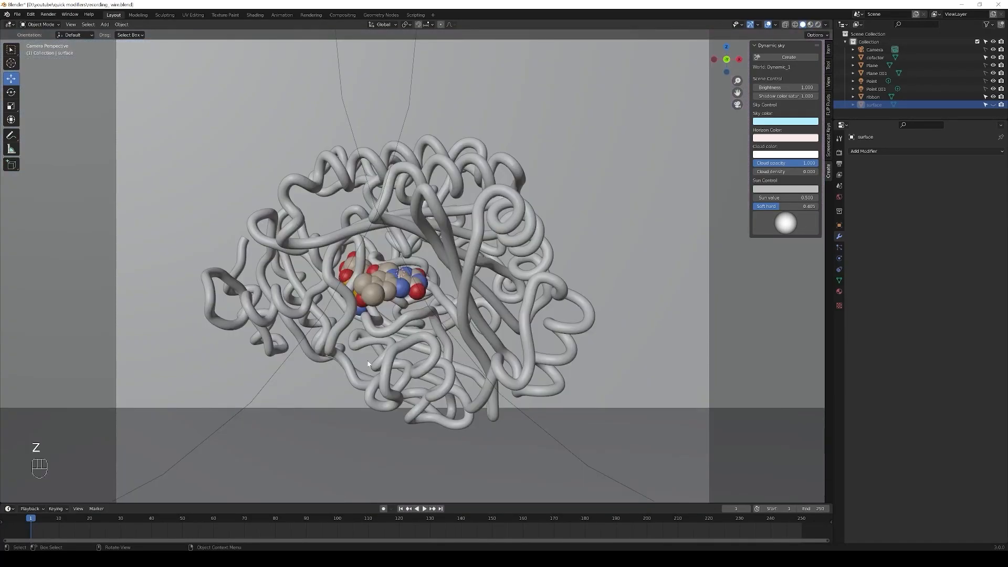
pyautogui.click(463, 318)
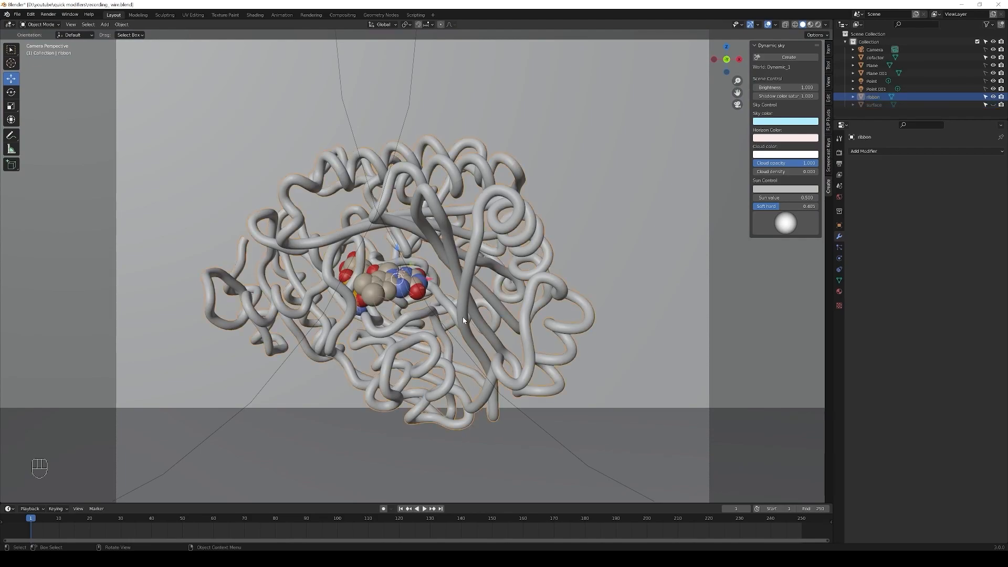
pyautogui.scroll(1, 463, 318)
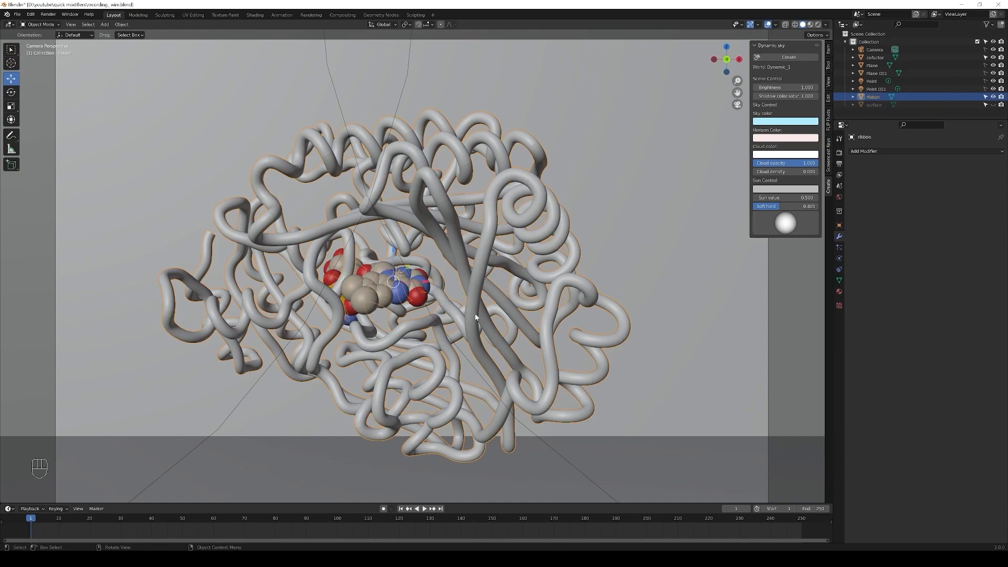
pyautogui.click(883, 150)
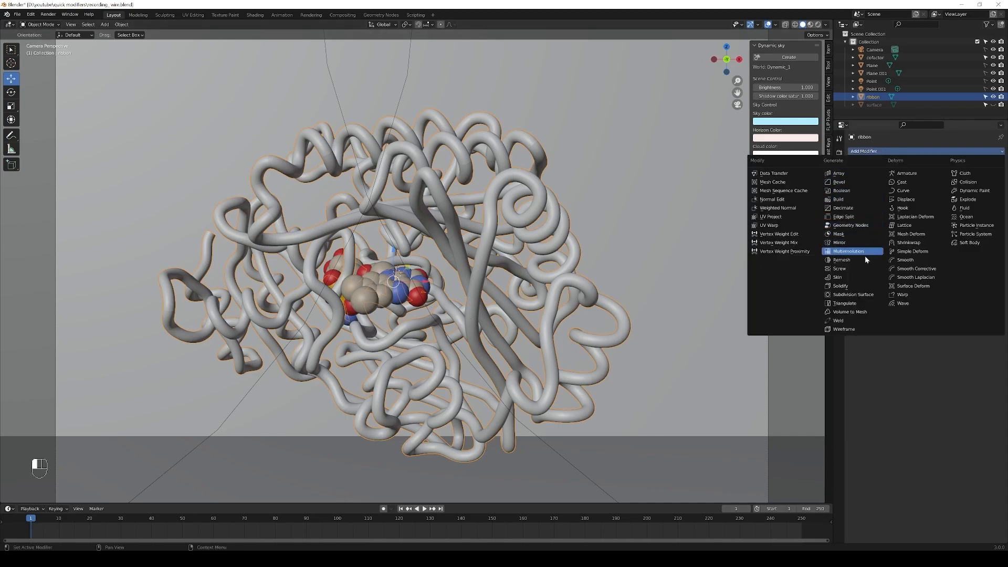
pyautogui.click(840, 286)
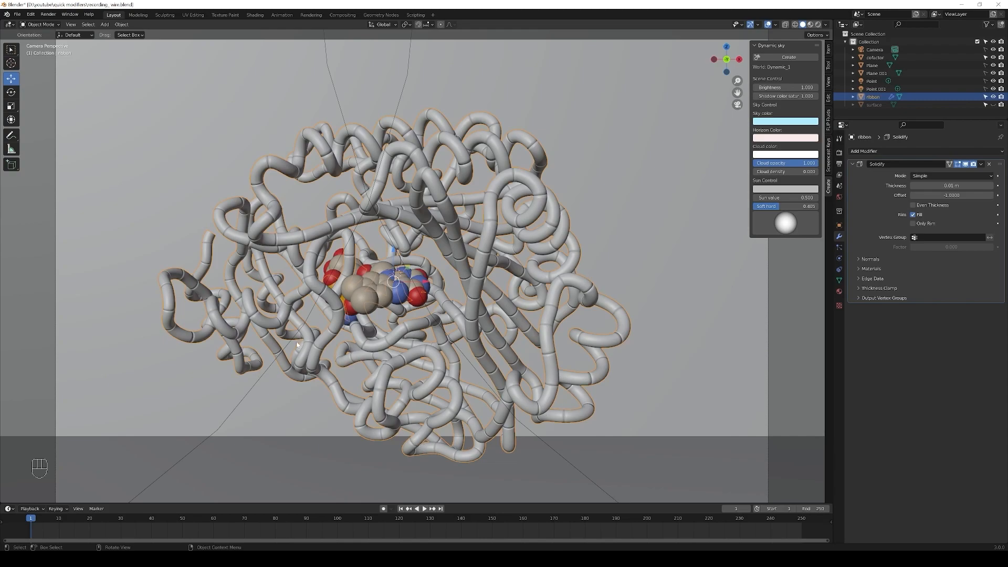
pyautogui.scroll(5, 445, 218)
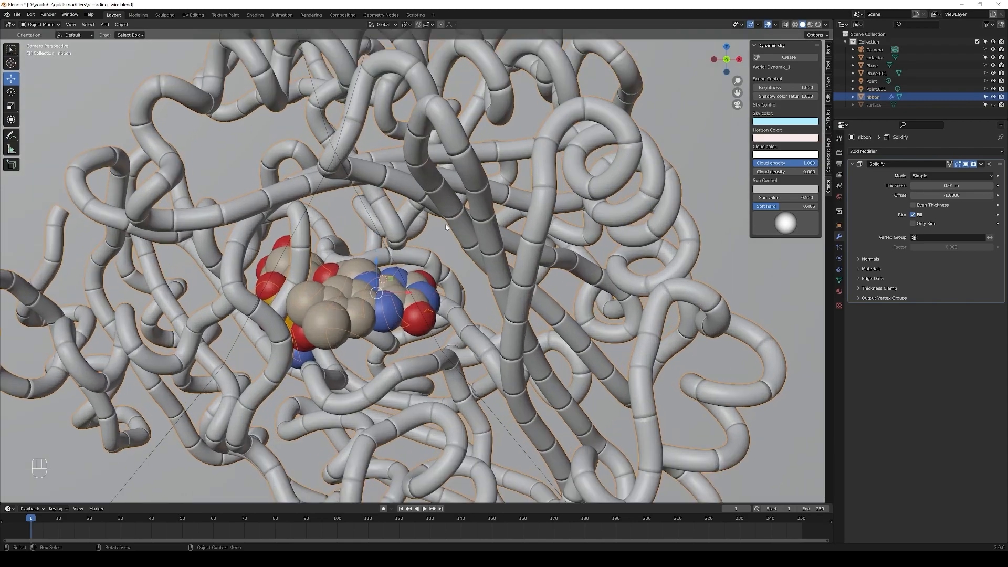
pyautogui.scroll(-5, 445, 223)
# - In rendered shading, make the ribbon's material single-user and change its base color to a darker, muted blue
pyautogui.press('z')
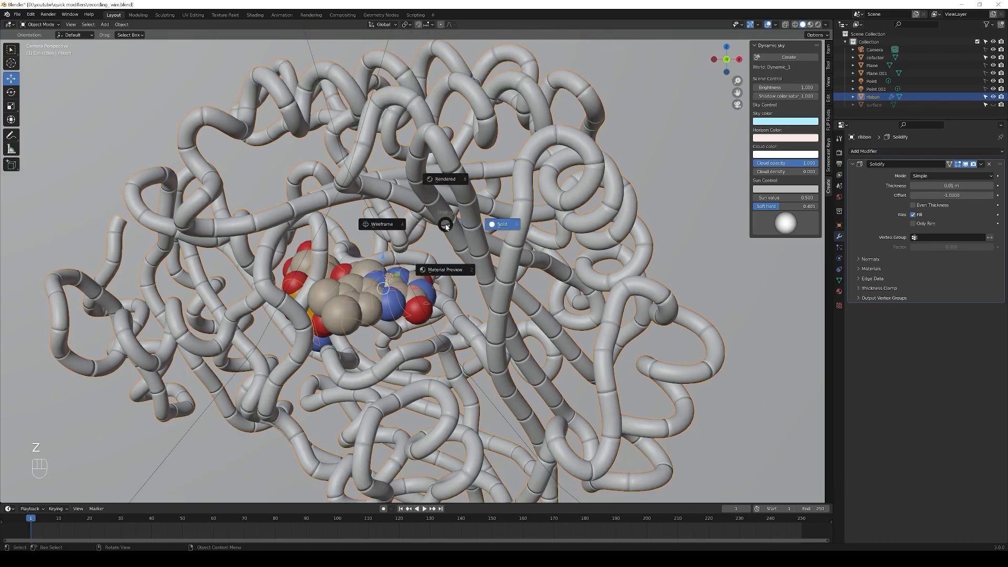
pyautogui.click(451, 181)
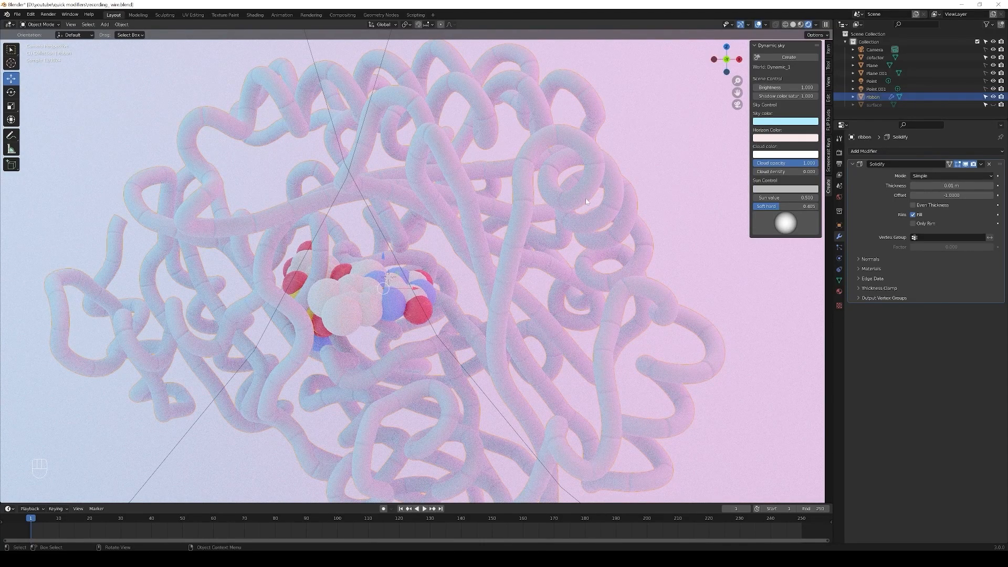
pyautogui.click(838, 290)
pyautogui.click(956, 184)
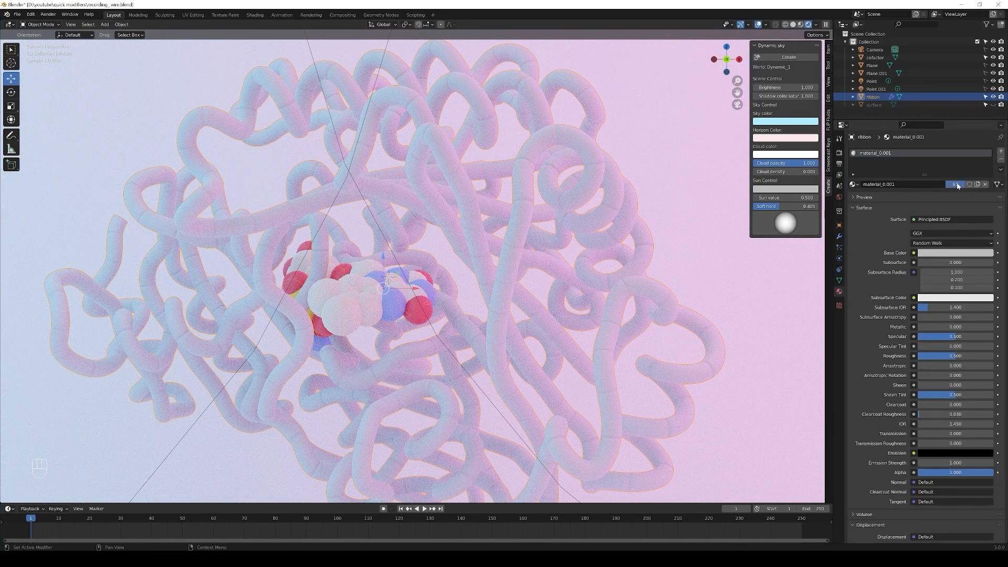
pyautogui.click(961, 253)
pyautogui.moveTo(987, 183); pyautogui.dragTo(987, 167)
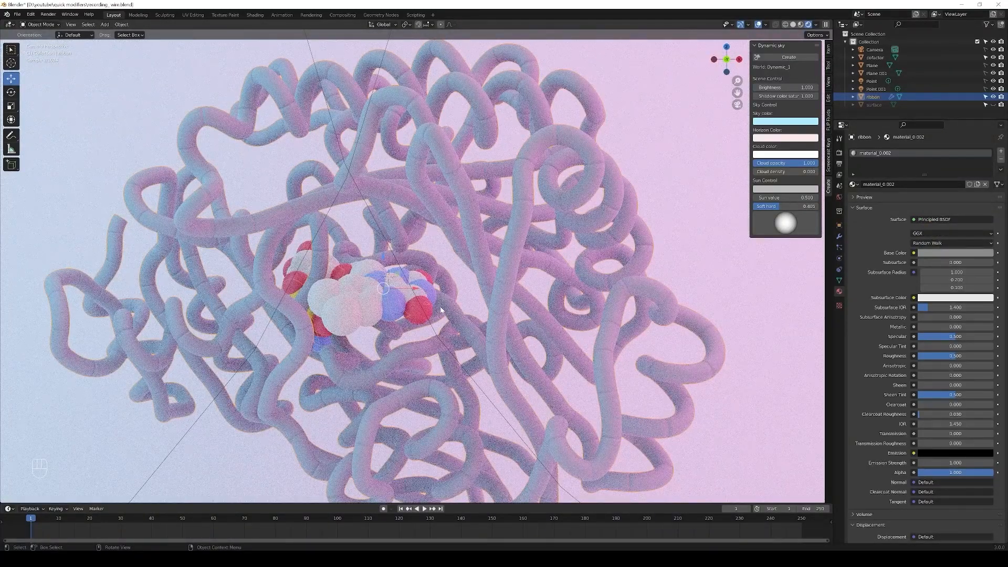
pyautogui.click(958, 253)
pyautogui.click(955, 162)
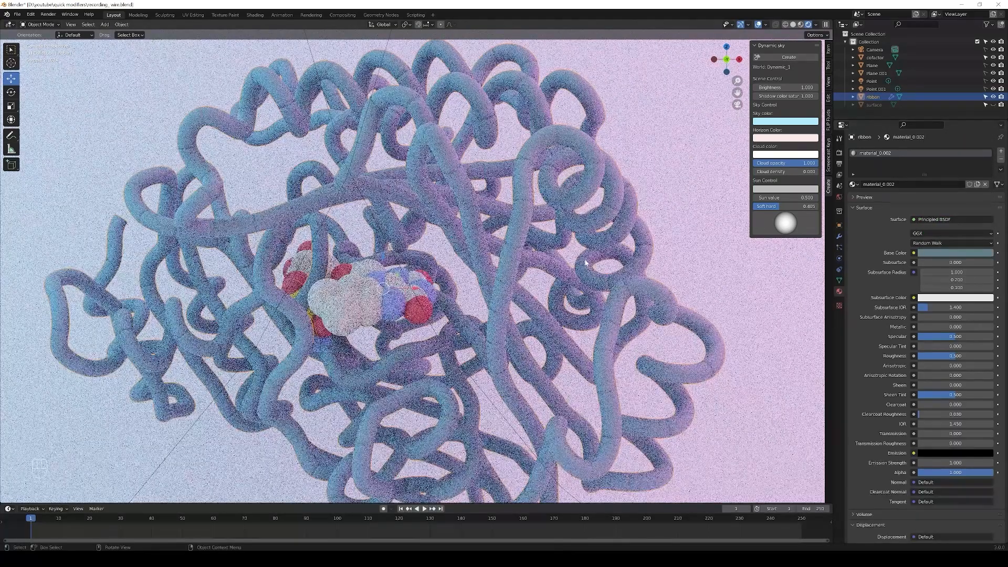
pyautogui.scroll(-2, 586, 263)
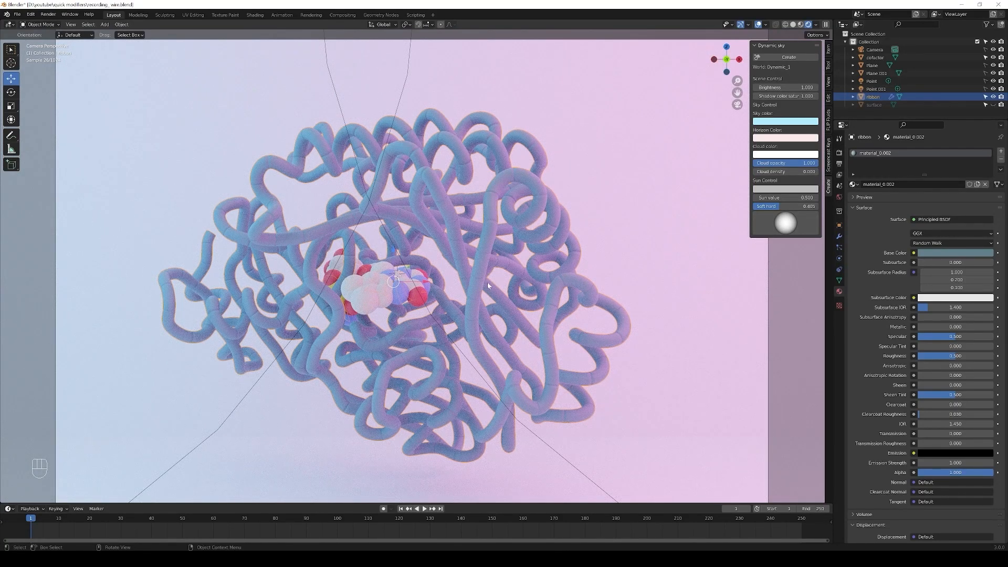
# - Increase the ribbon's Solidify thickness to about 2.3 m
pyautogui.click(838, 237)
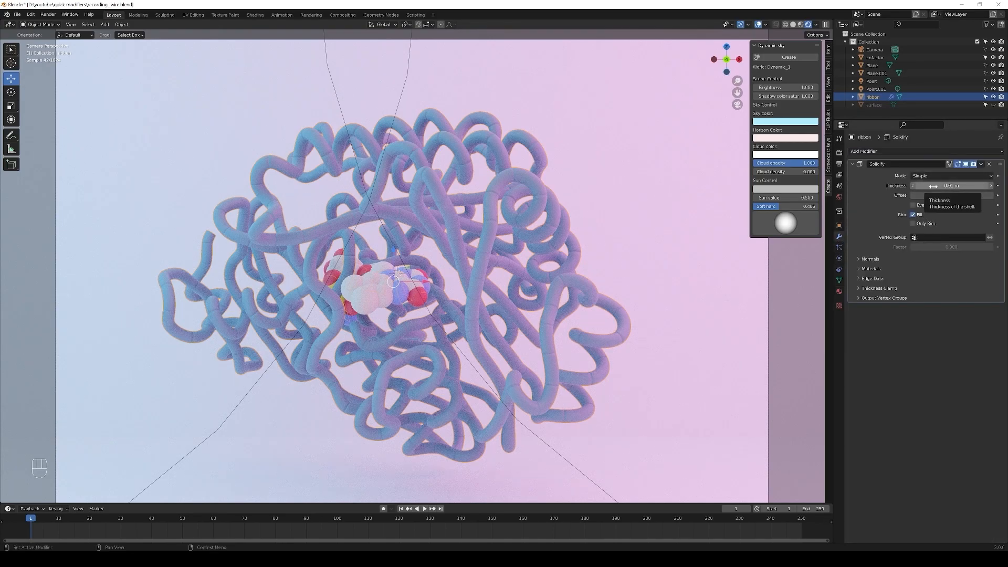
pyautogui.click(933, 186)
pyautogui.write('0.24')
pyautogui.press('Return')
pyautogui.moveTo(939, 186); pyautogui.dragTo(968, 186)
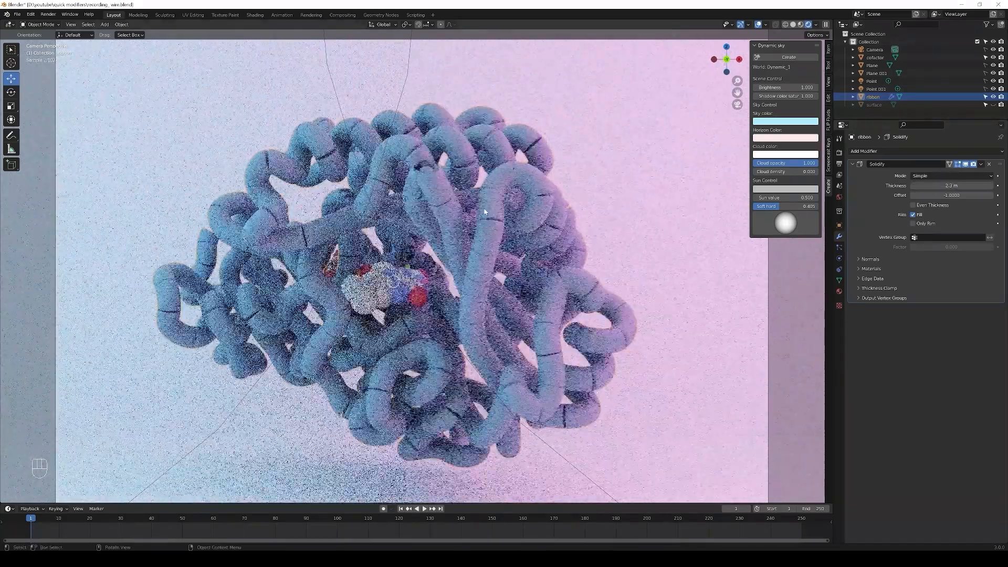
# - Switch to solid shading and try Solidify thicknesses of 1.5 m and 2.36 m on the ribbon
pyautogui.press('z')
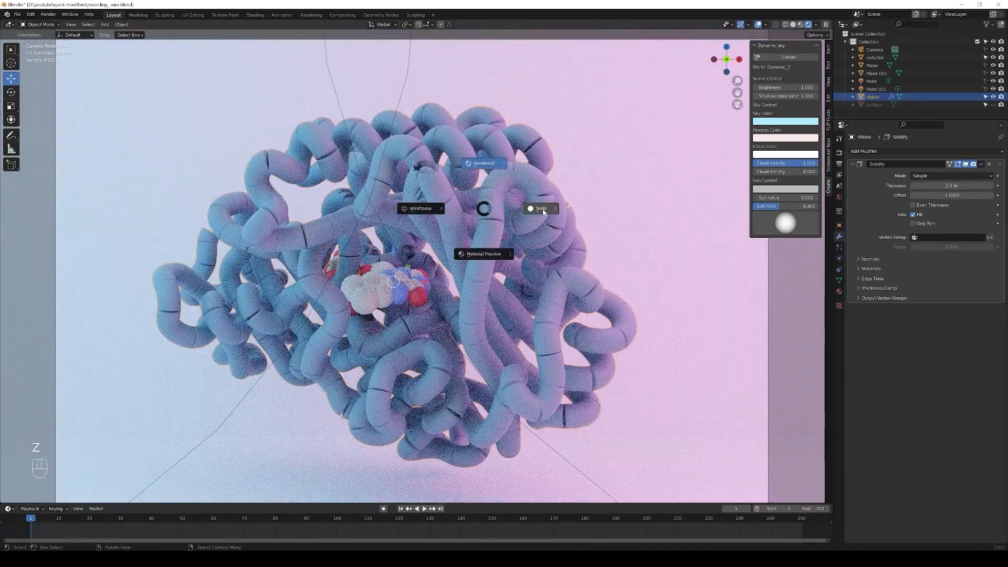
pyautogui.click(544, 211)
pyautogui.moveTo(931, 185)
pyautogui.mouseDown()
pyautogui.moveTo(952, 185)
pyautogui.moveTo(924, 185)
pyautogui.moveTo(940, 184)
pyautogui.mouseUp()
pyautogui.click(931, 185)
pyautogui.write('1.5')
pyautogui.press('Return')
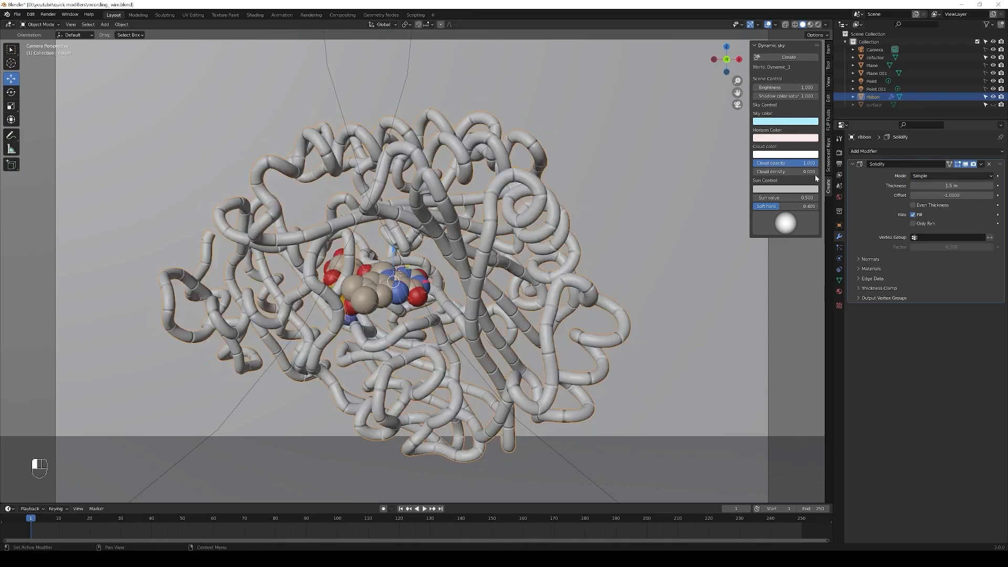
pyautogui.moveTo(939, 186); pyautogui.dragTo(968, 185)
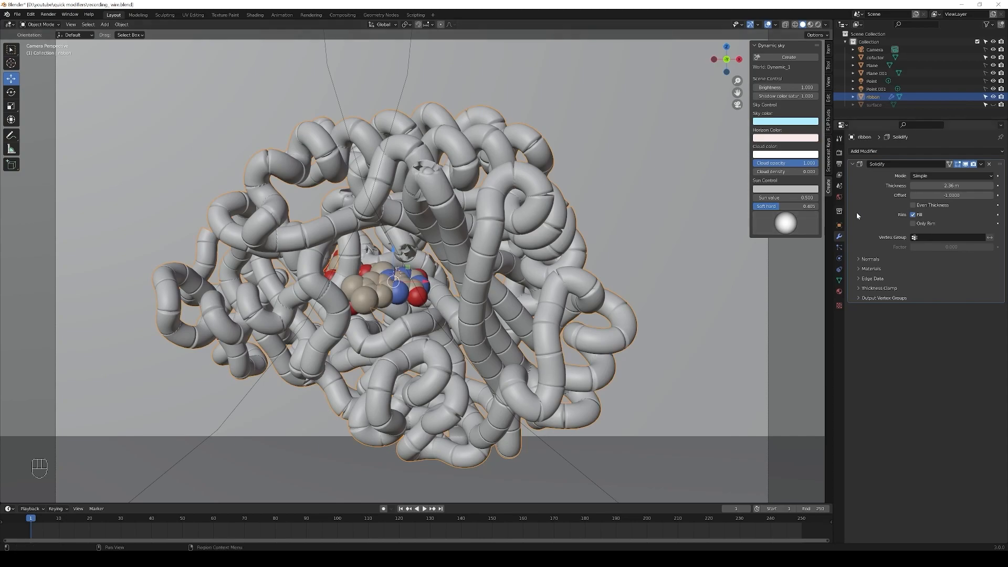
# - Set the ribbon's Solidify thickness to a negative value of about -0.98 m and switch to rendered shading
pyautogui.click(951, 186)
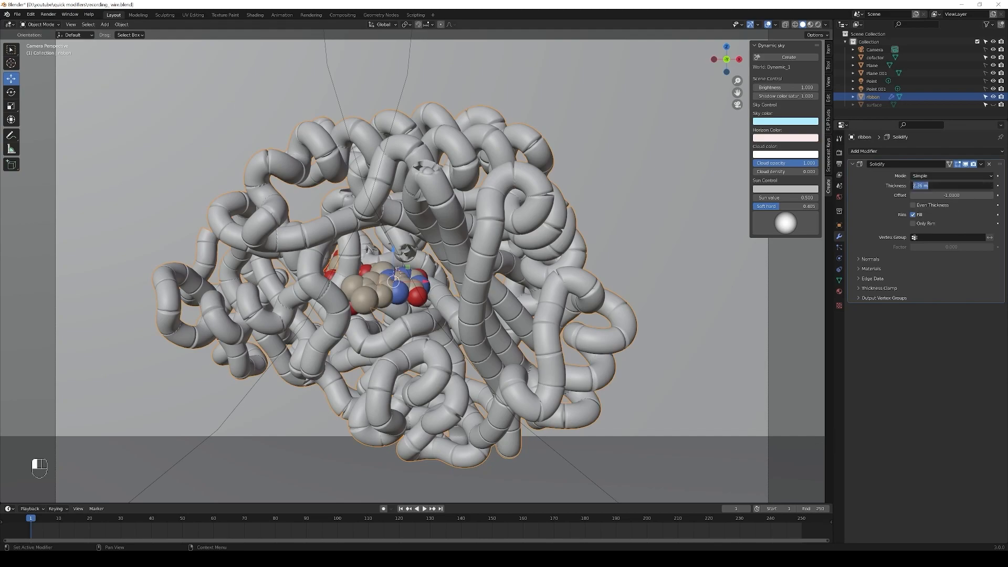
pyautogui.click(912, 185)
pyautogui.write('-')
pyautogui.press('Return')
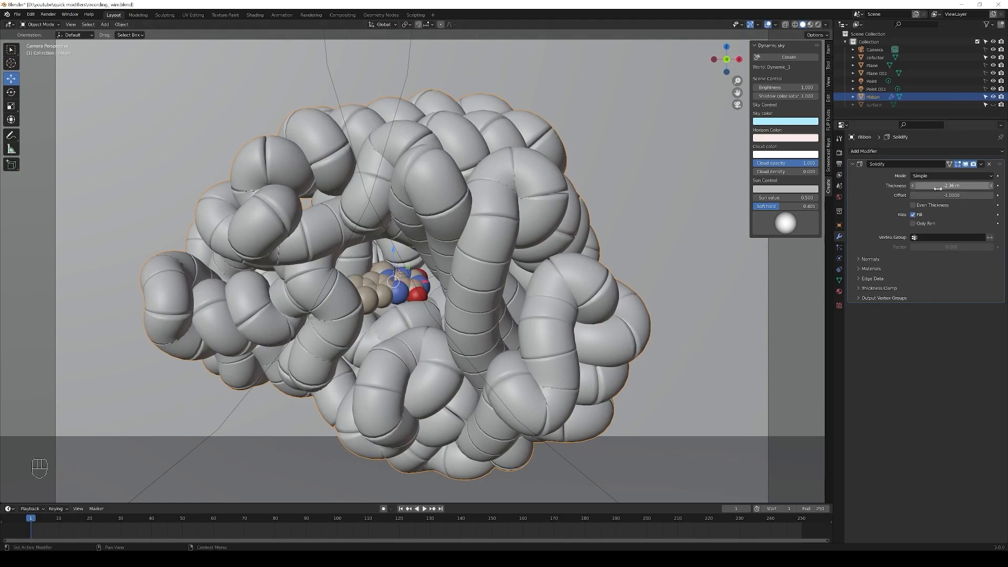
pyautogui.moveTo(951, 186)
pyautogui.mouseDown()
pyautogui.moveTo(939, 185)
pyautogui.moveTo(965, 185)
pyautogui.mouseUp()
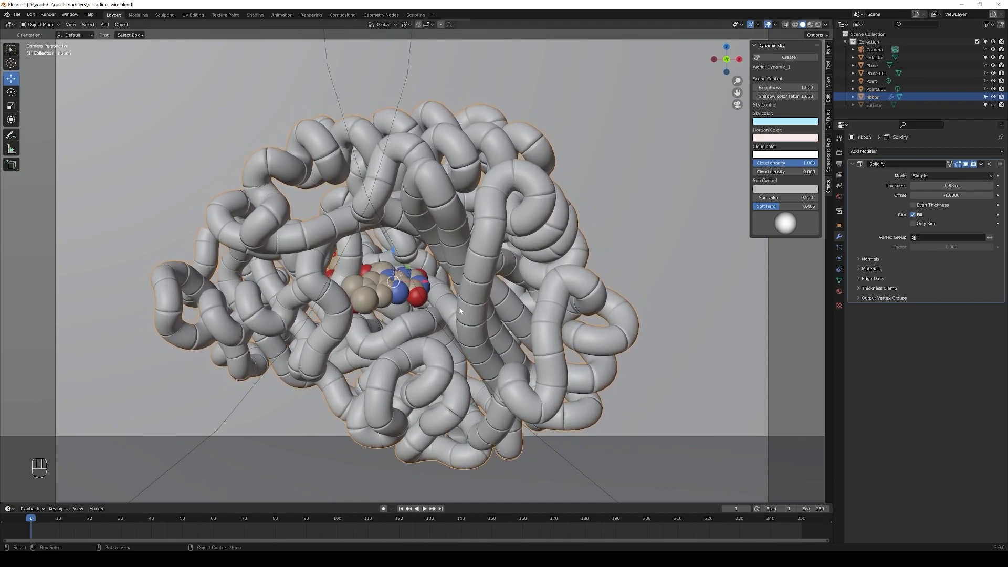
pyautogui.press('z')
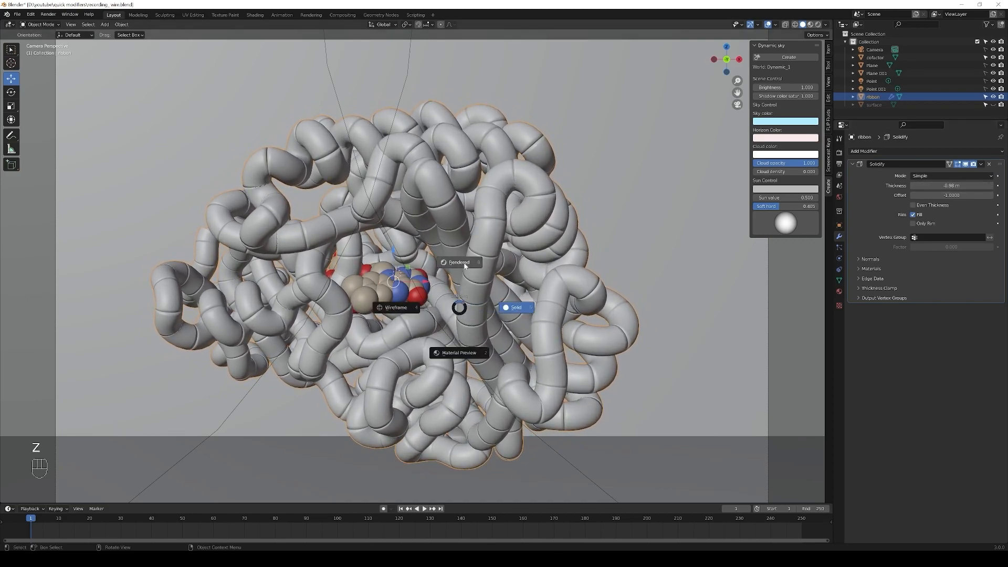
pyautogui.click(460, 262)
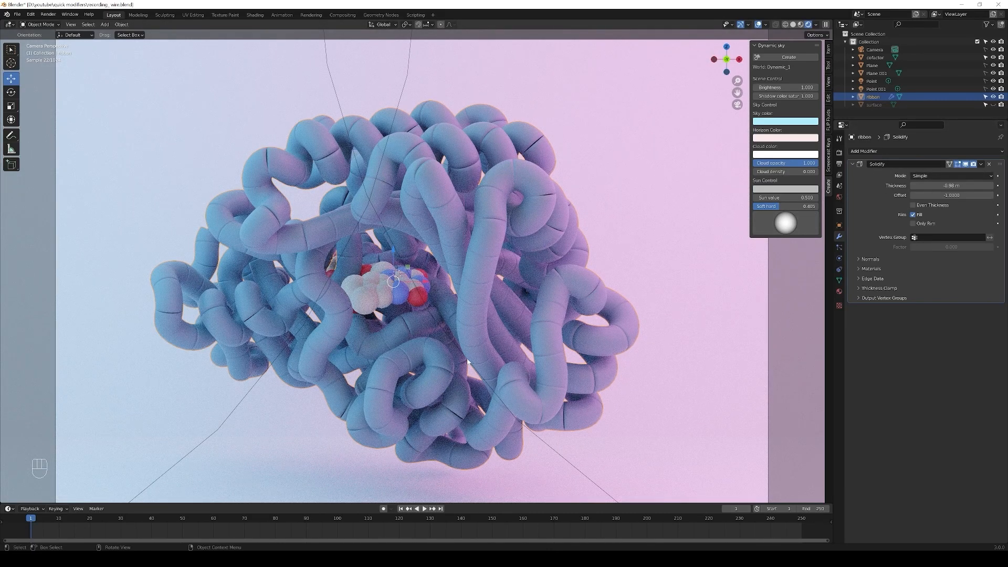
# - Add a Wireframe modifier to the ribbon and set its thickness to 0.2 m
pyautogui.click(899, 151)
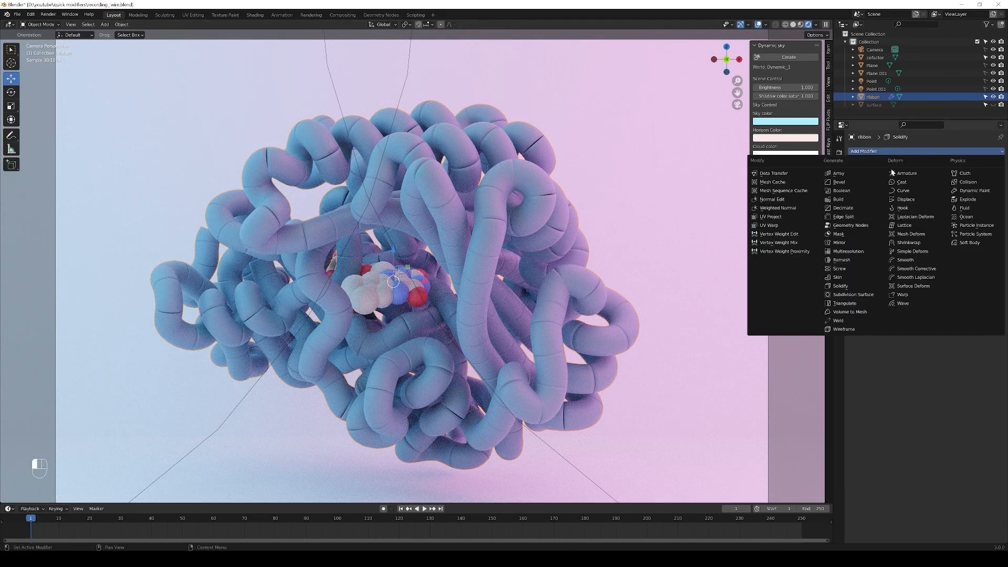
pyautogui.click(843, 329)
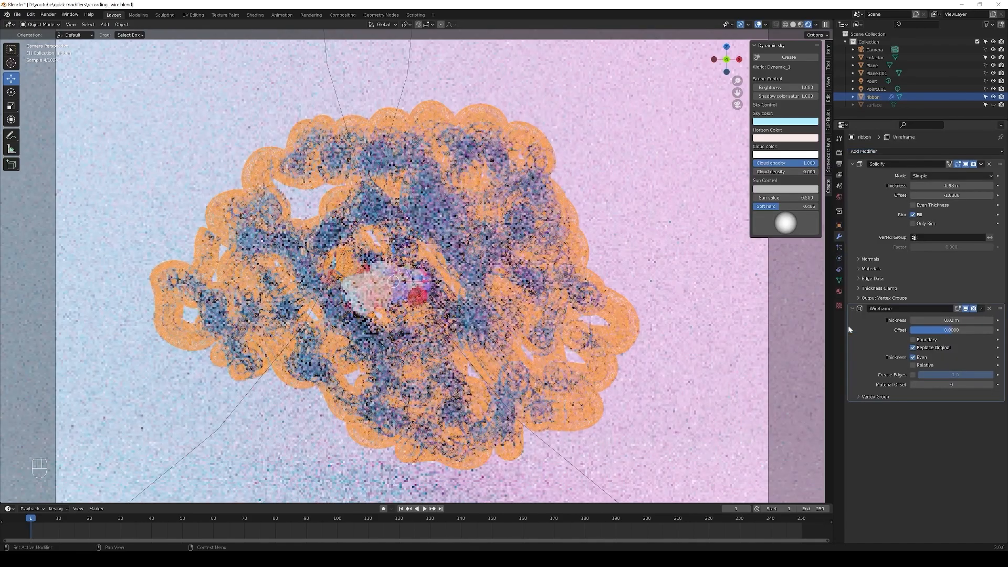
pyautogui.click(951, 320)
pyautogui.click(919, 320)
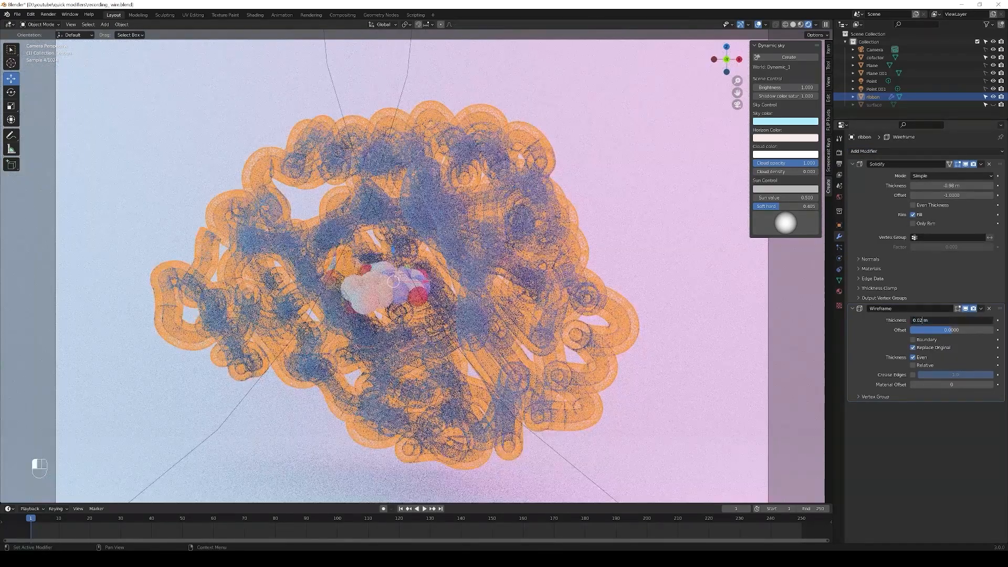
pyautogui.press('BackSpace')
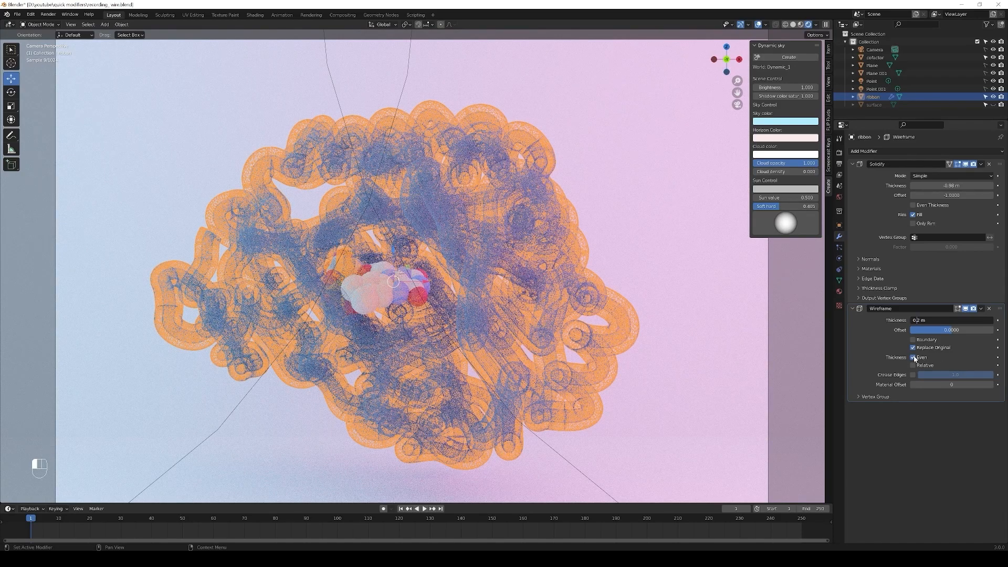
pyautogui.press('Return')
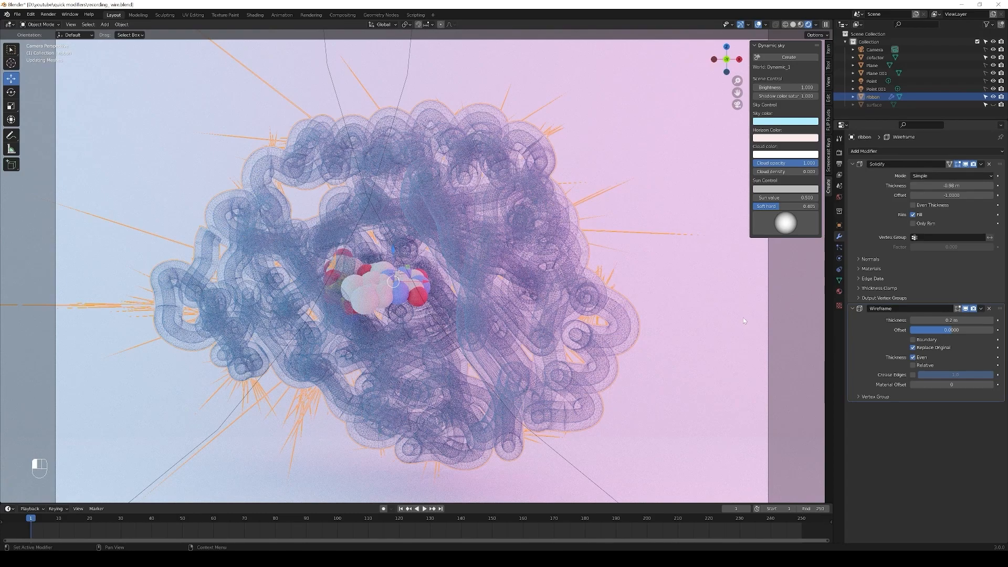
# - Turn off Even thickness in the ribbon's Wireframe modifier and preview the render with nothing selected
pyautogui.click(913, 358)
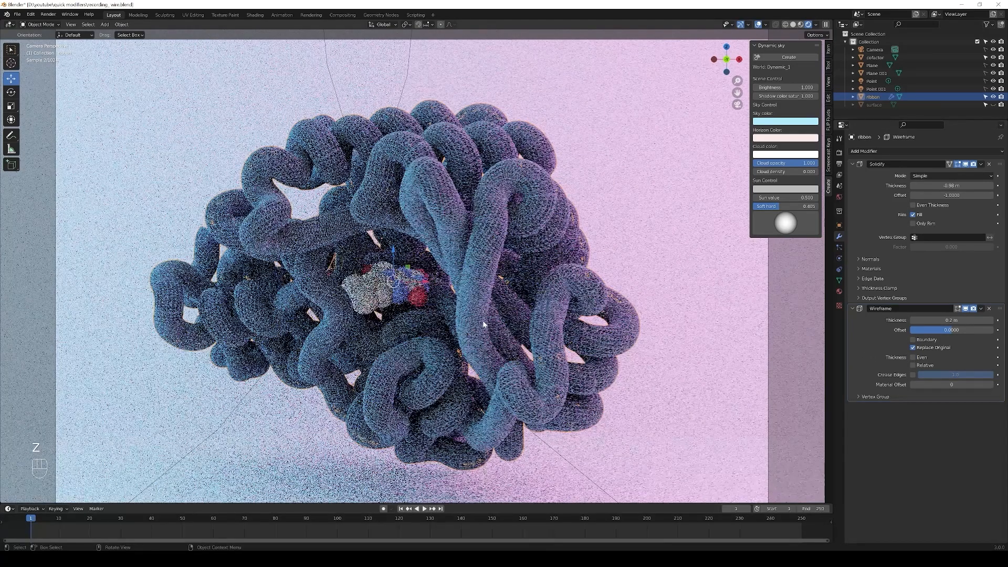
pyautogui.click(747, 307)
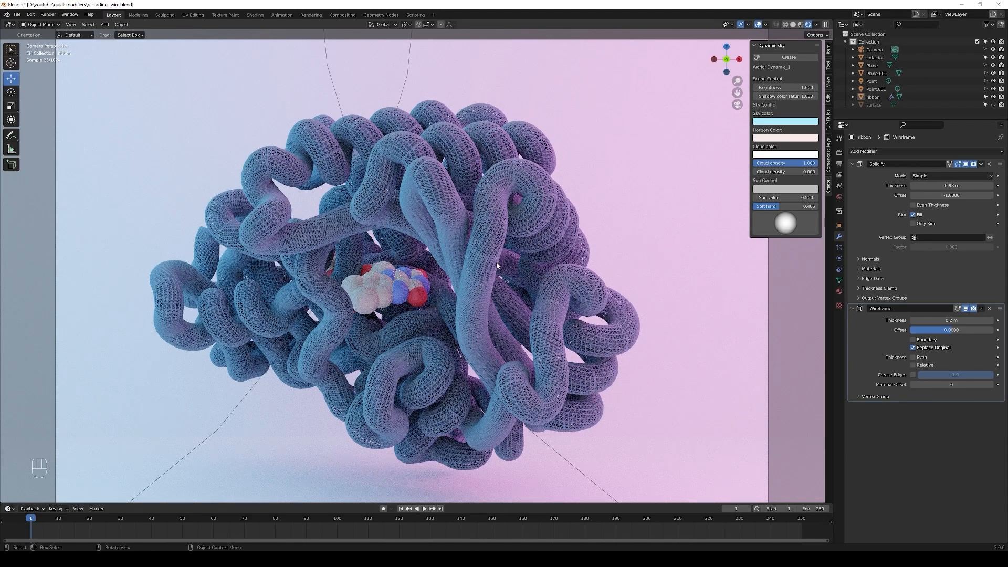
pyautogui.scroll(-1, 497, 265)
pyautogui.scroll(1, 497, 265)
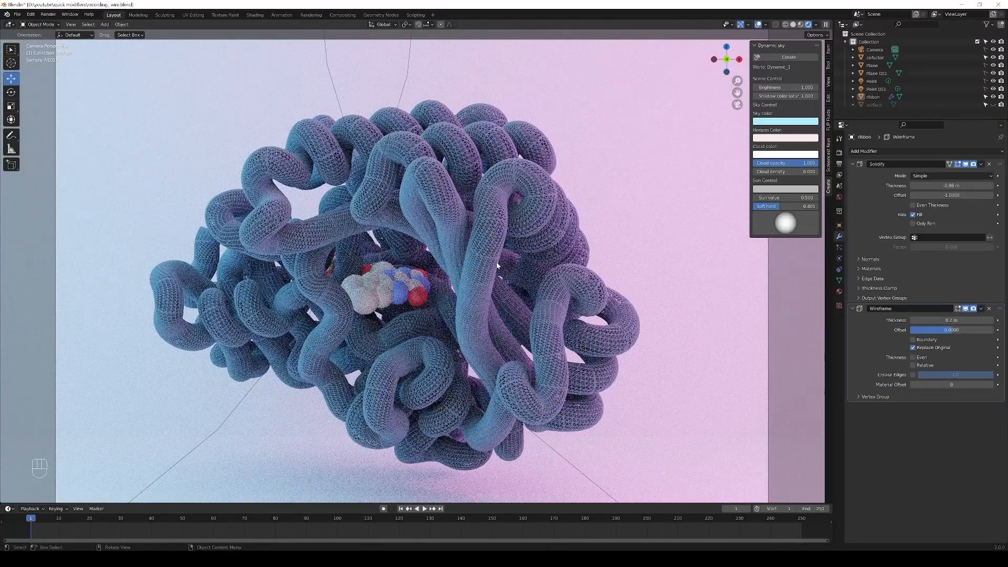
# - Remove the Wireframe modifier from the ribbon and turn off the Solidify modifier's viewport display
pyautogui.click(990, 309)
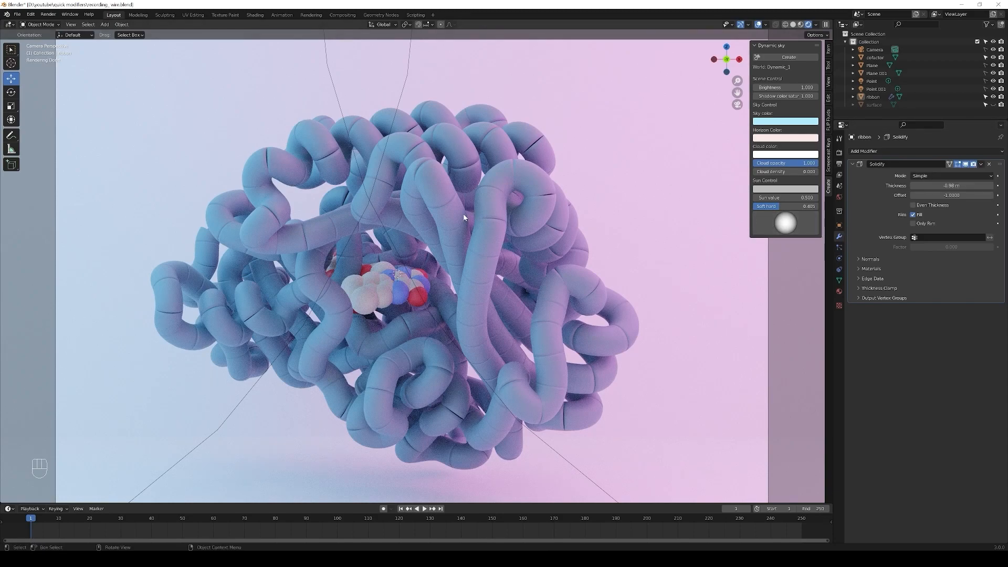
pyautogui.click(965, 165)
pyautogui.click(965, 164)
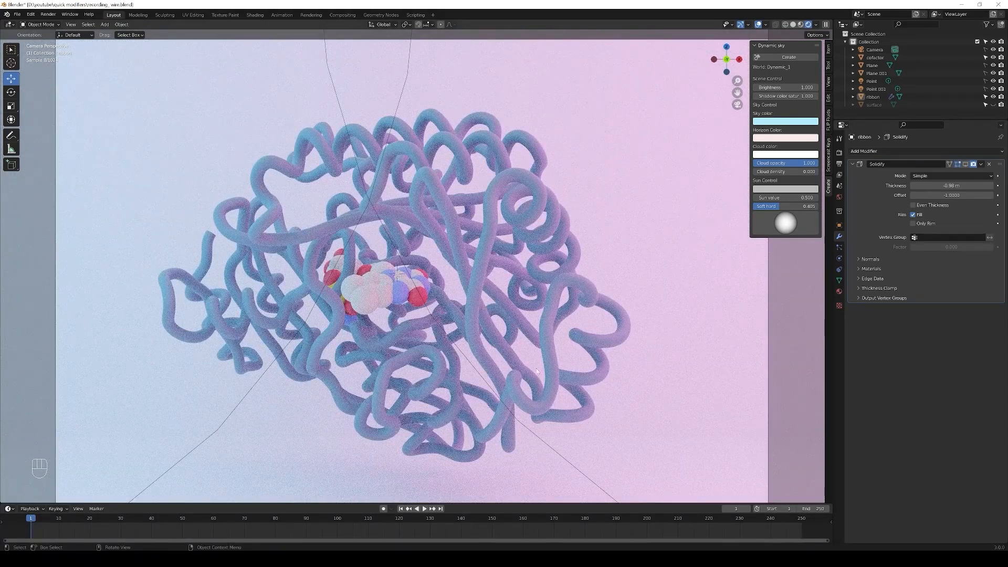
# - In solid shading, merge all of the ribbon's vertices by distance in Edit Mode and return to Object Mode
pyautogui.click(476, 302)
pyautogui.press('z')
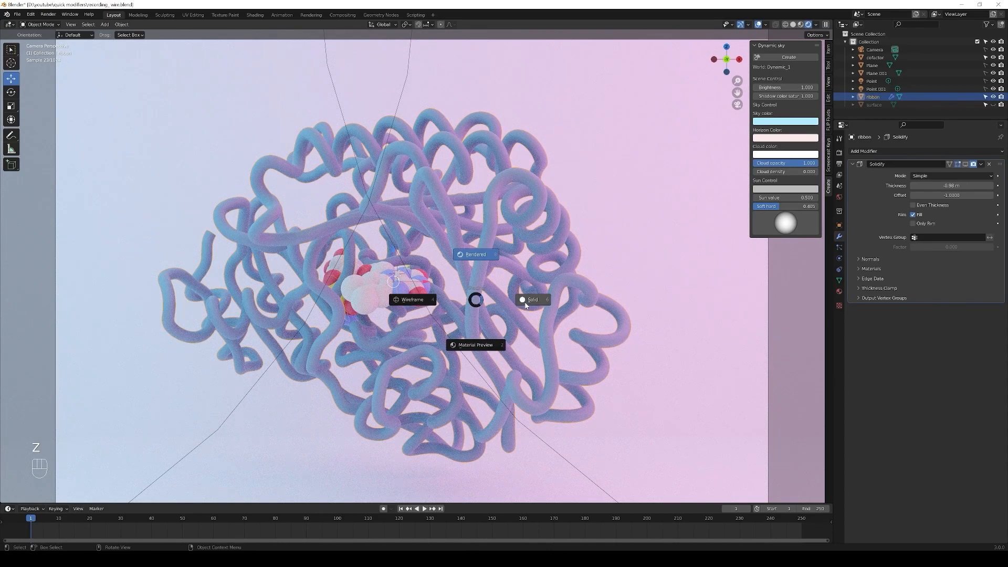
pyautogui.click(526, 304)
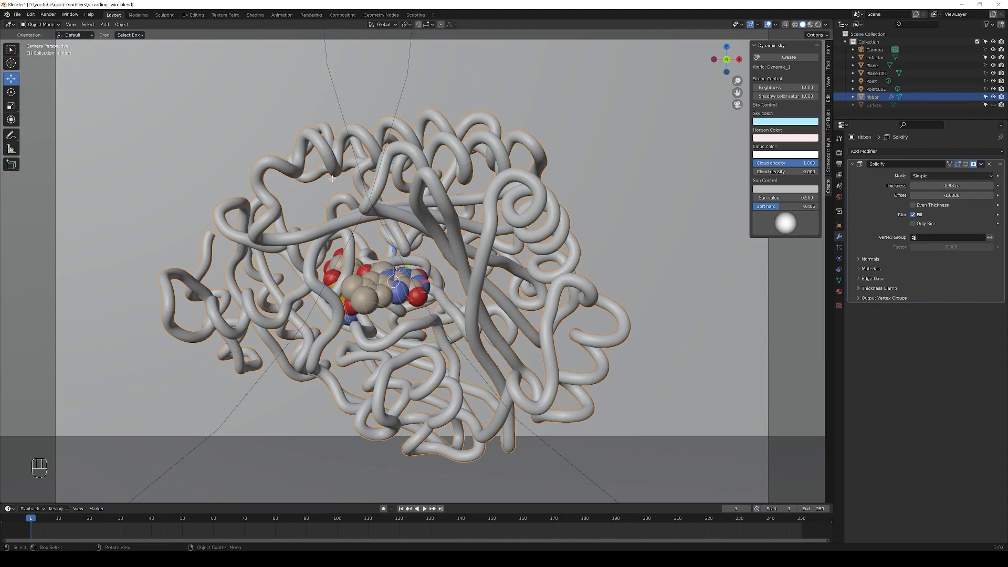
pyautogui.press('Tab')
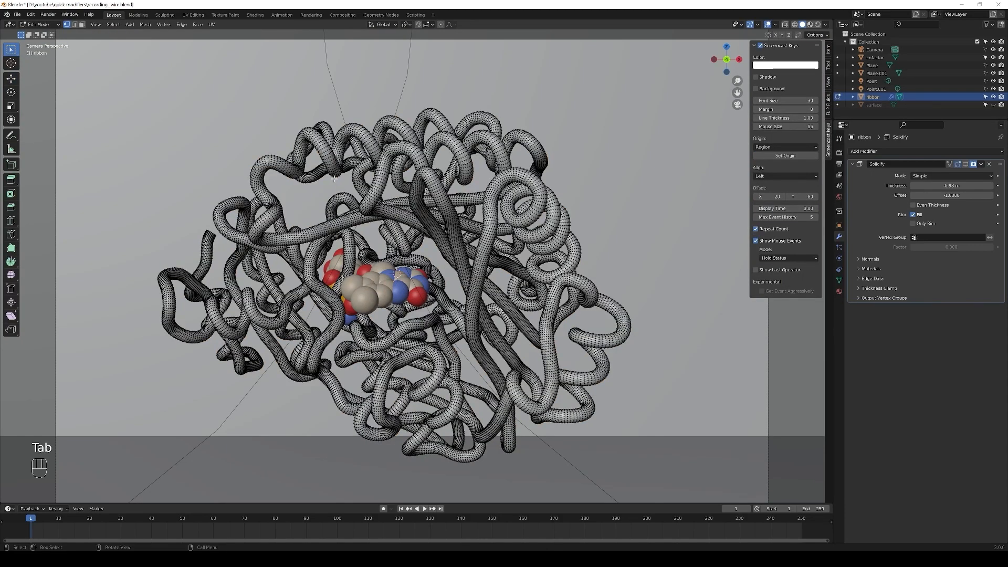
pyautogui.press('a')
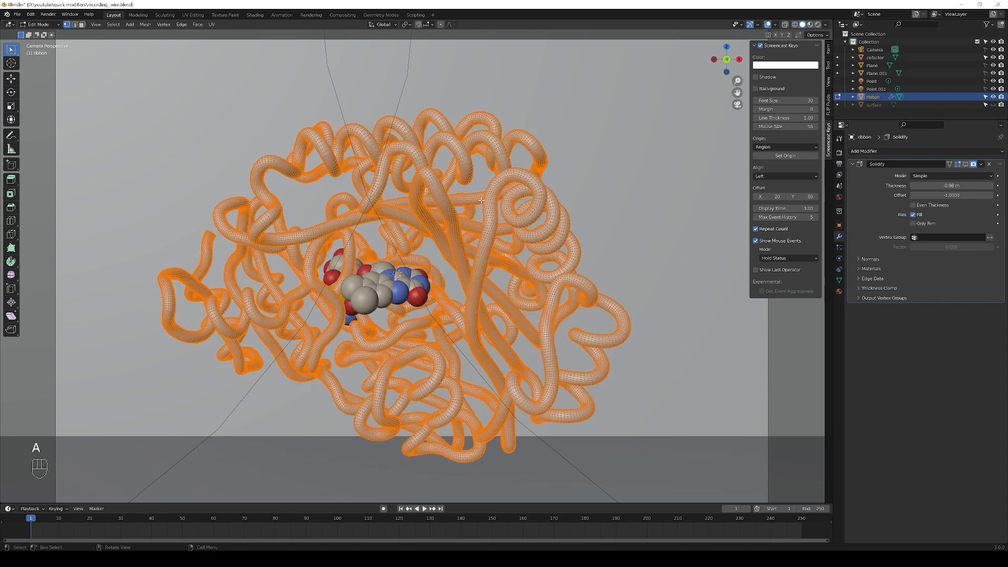
pyautogui.click(145, 25)
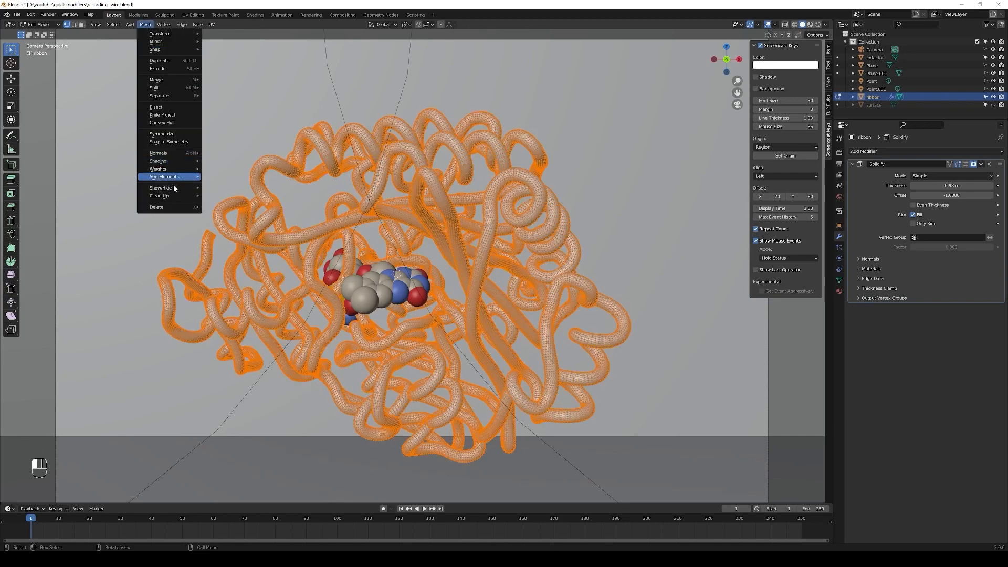
pyautogui.moveTo(173, 195)
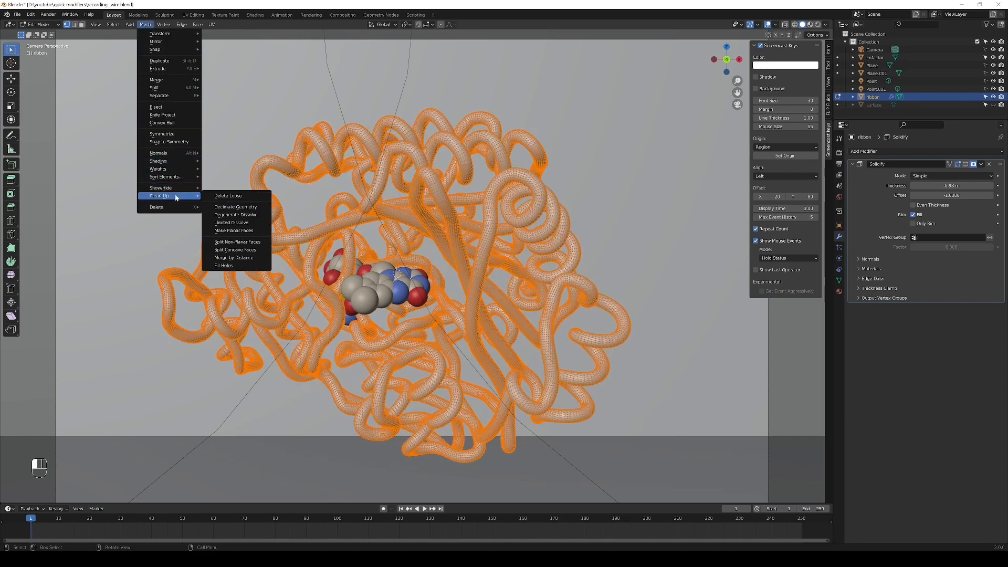
pyautogui.click(246, 259)
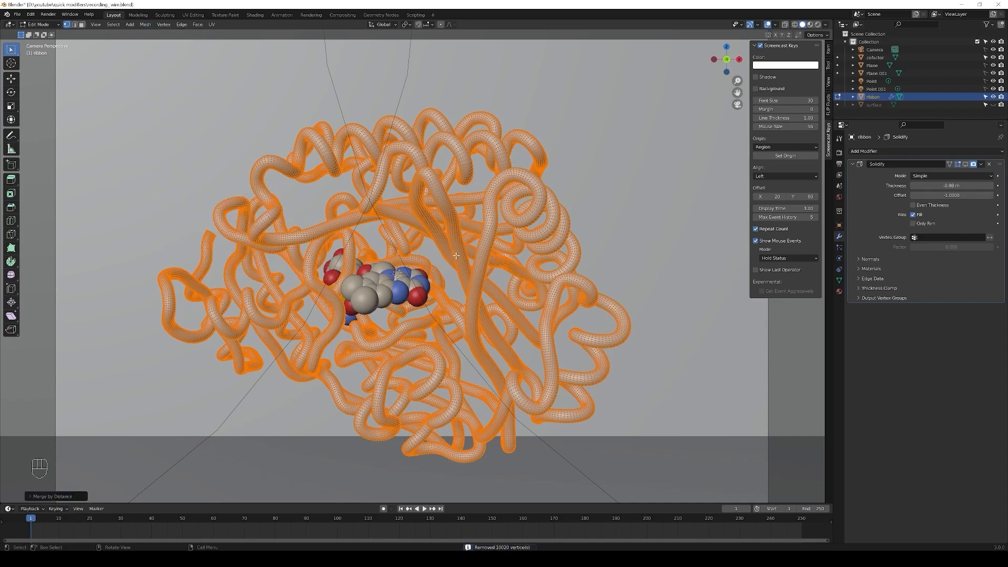
pyautogui.press('Tab')
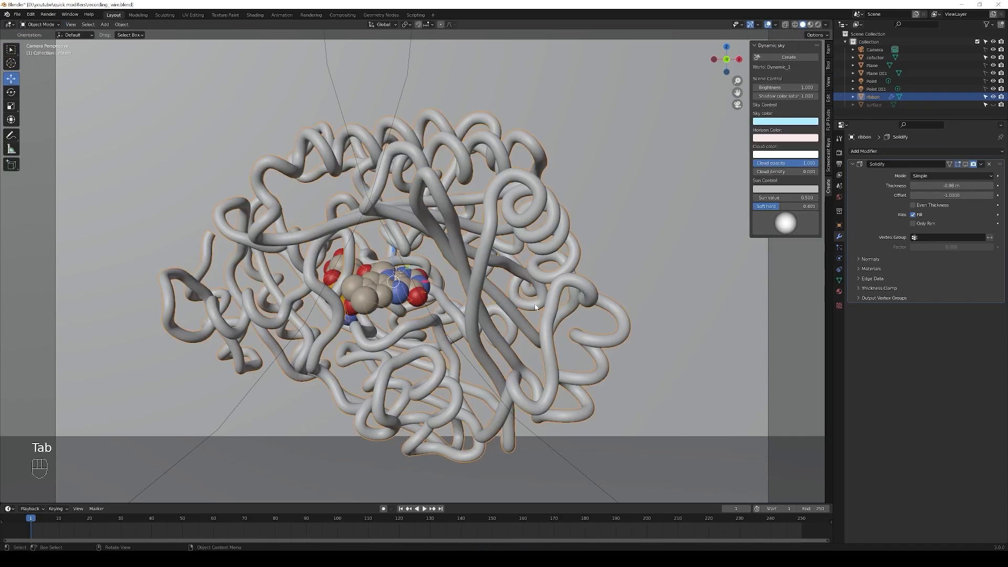
# - Turn the ribbon's Solidify modifier back on in the viewport and switch to rendered shading
pyautogui.click(965, 164)
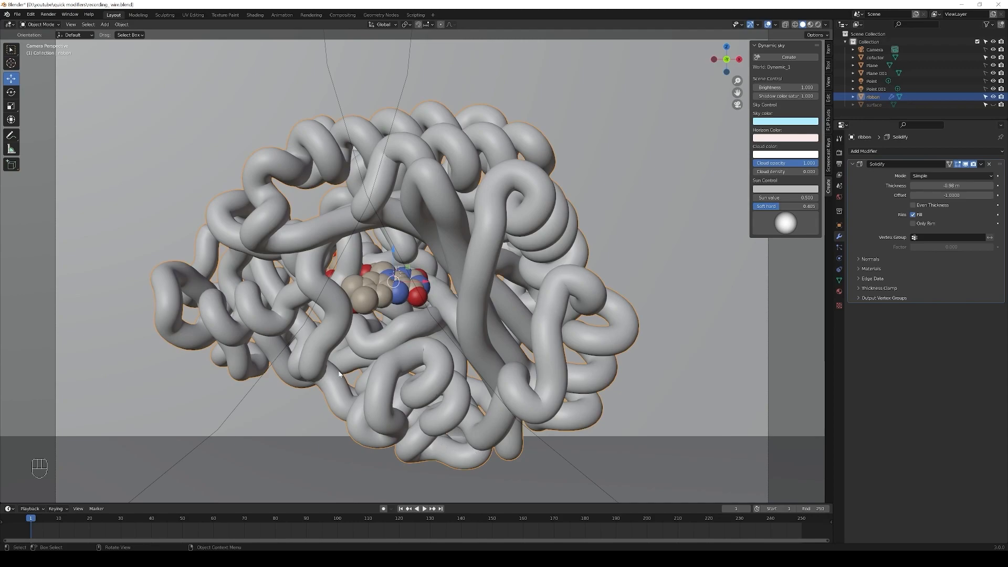
pyautogui.press('z')
pyautogui.click(456, 199)
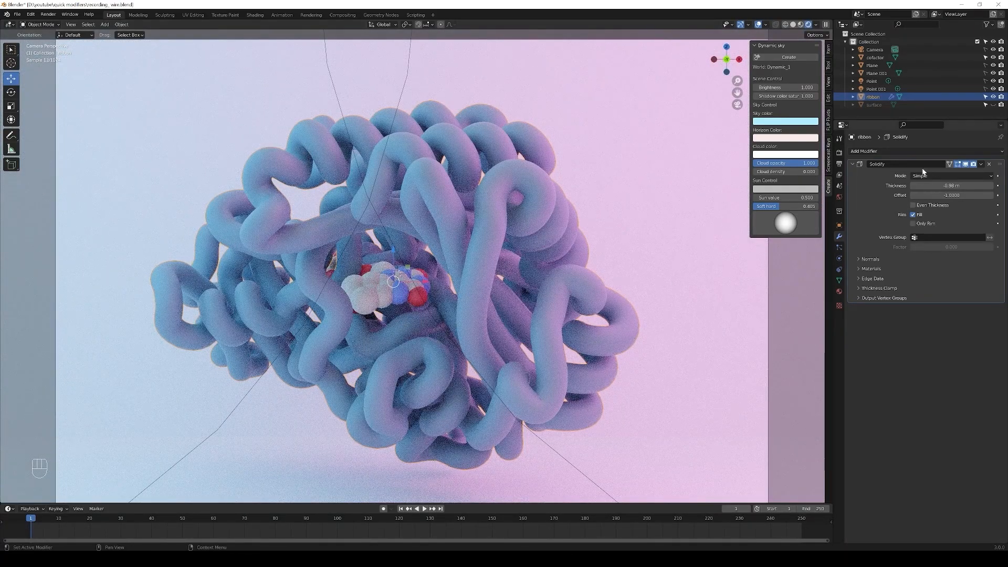
# - Add a Wireframe modifier to the ribbon below Solidify, with an increased thickness and Even thickness turned off
pyautogui.click(880, 151)
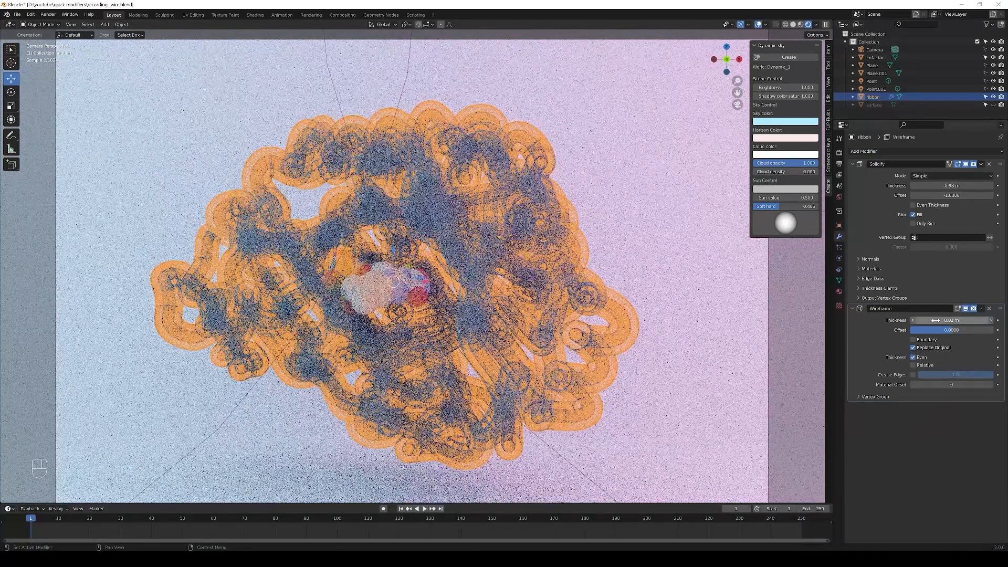
pyautogui.click(935, 320)
pyautogui.click(921, 320)
pyautogui.press('BackSpace')
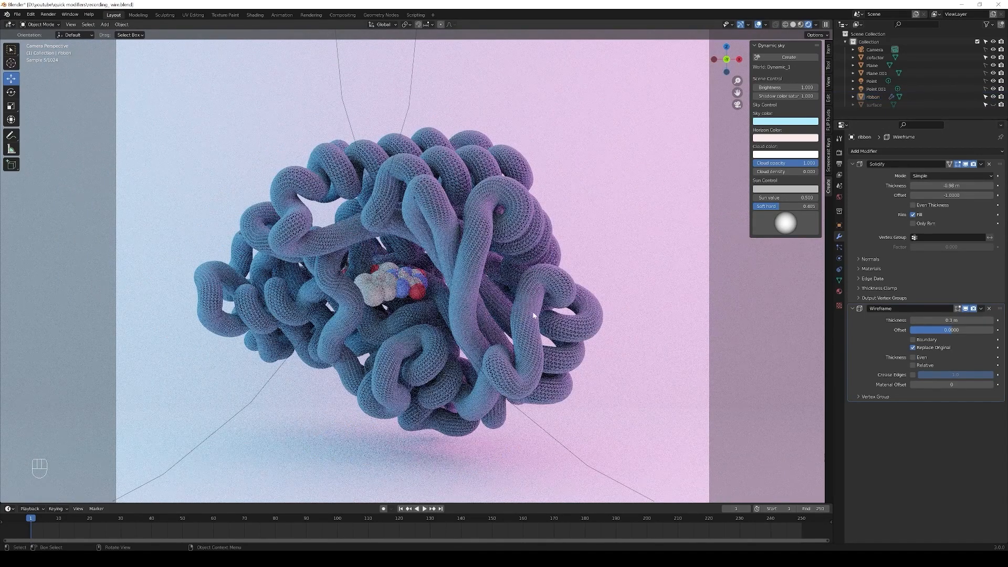
# - Select the ribbon, brighten its material's base color to a light sky blue, and return to its modifier settings
pyautogui.click(533, 315)
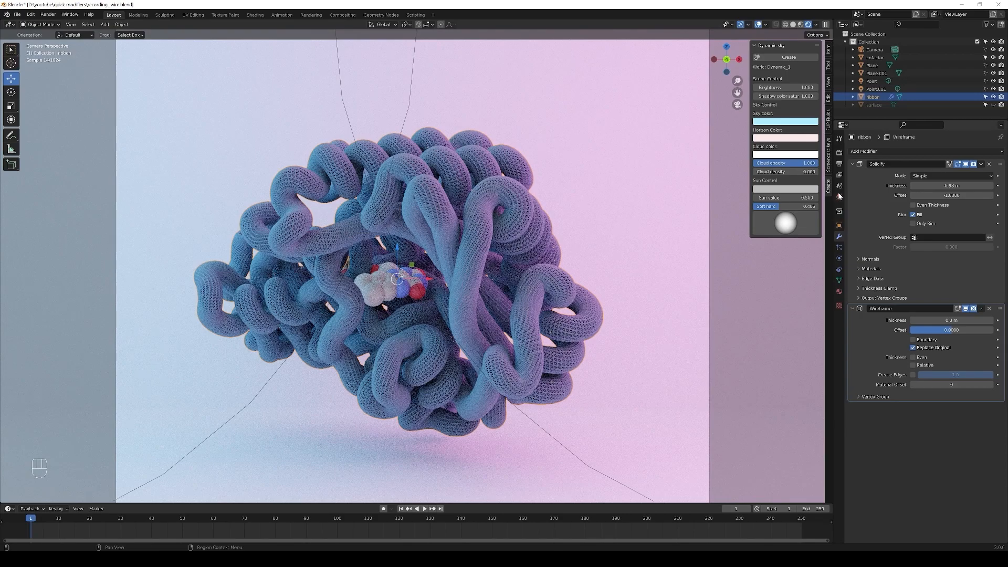
pyautogui.click(838, 292)
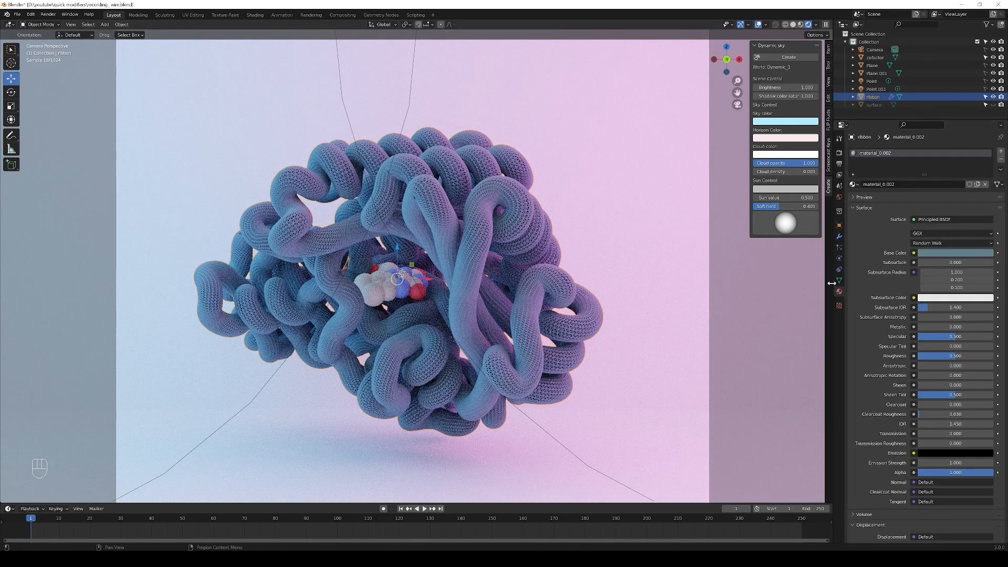
pyautogui.click(955, 253)
pyautogui.moveTo(986, 168); pyautogui.dragTo(986, 143)
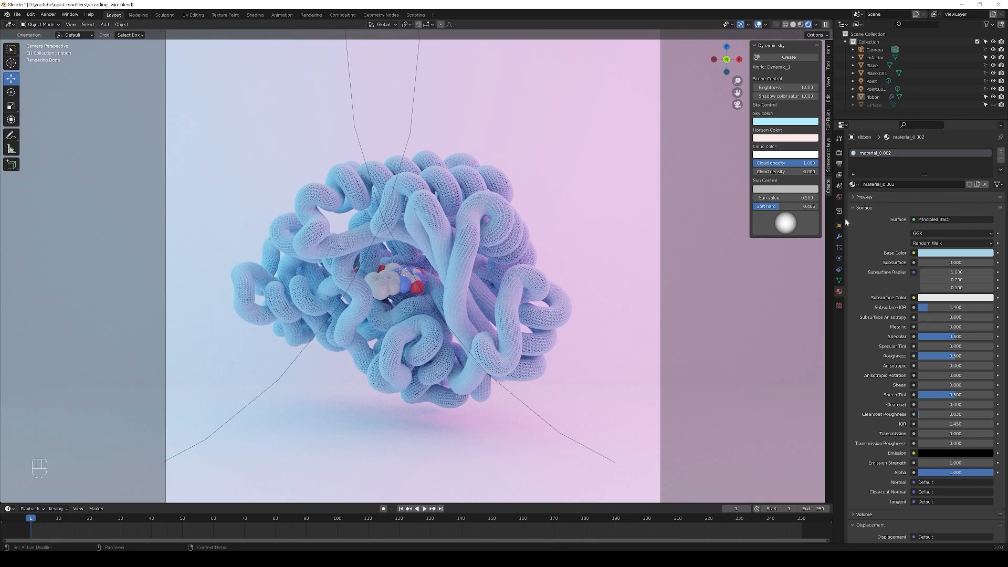
pyautogui.click(840, 236)
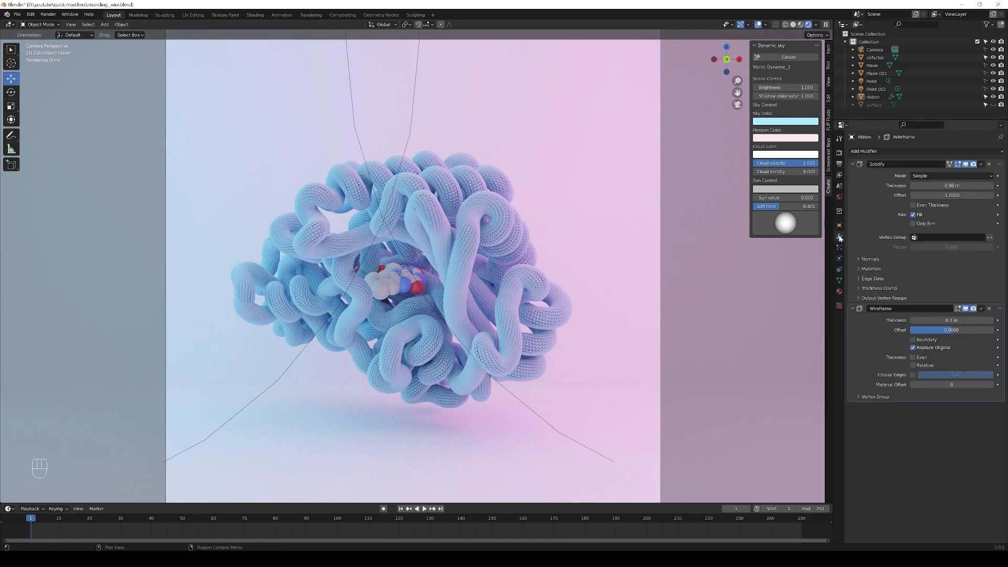